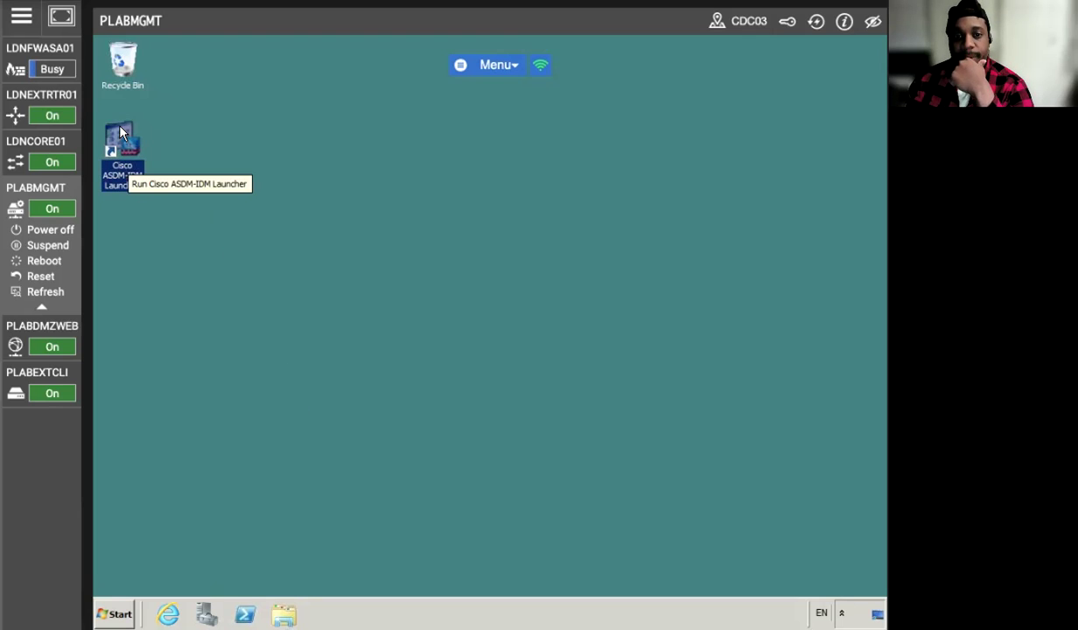
- Sign in to the firewall at 192.168.17.1 with the admin password and always trust its certificate
double_click(128, 163)
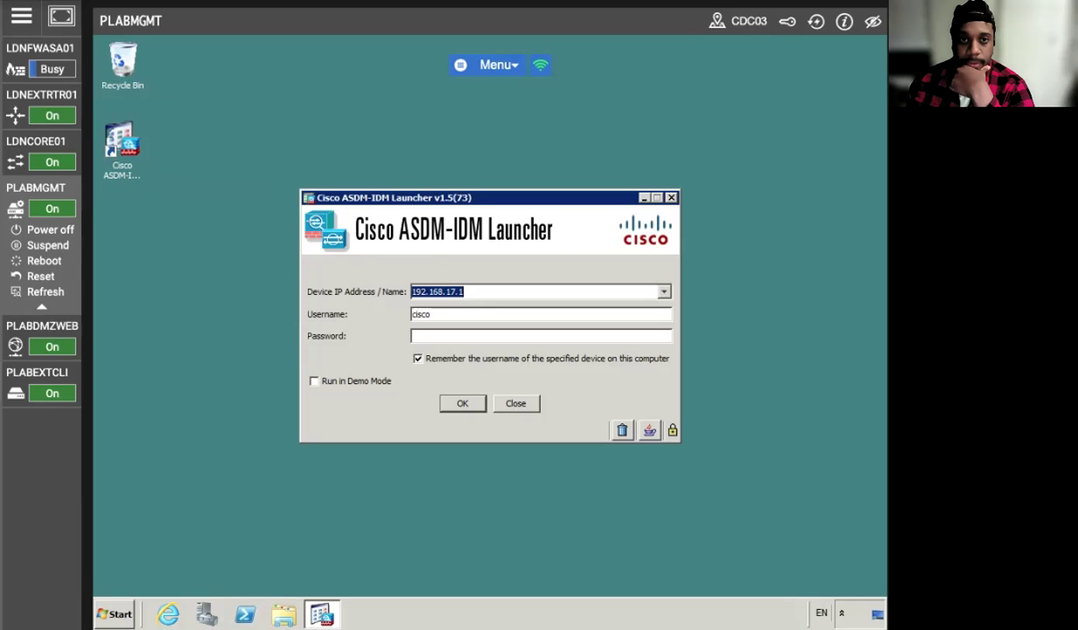
click(433, 336)
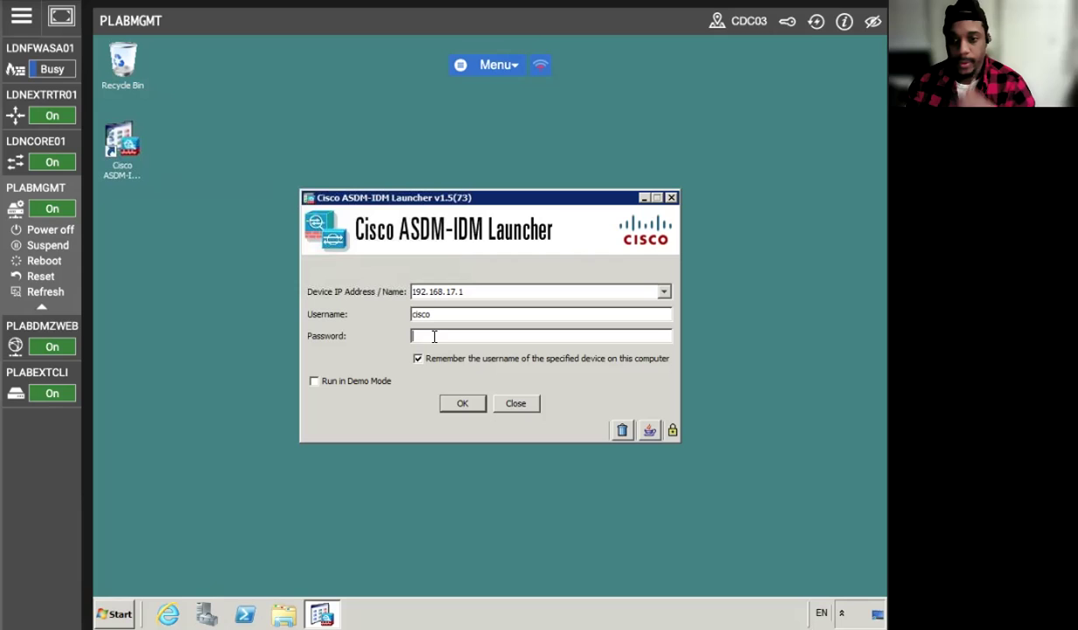
text(cisc)
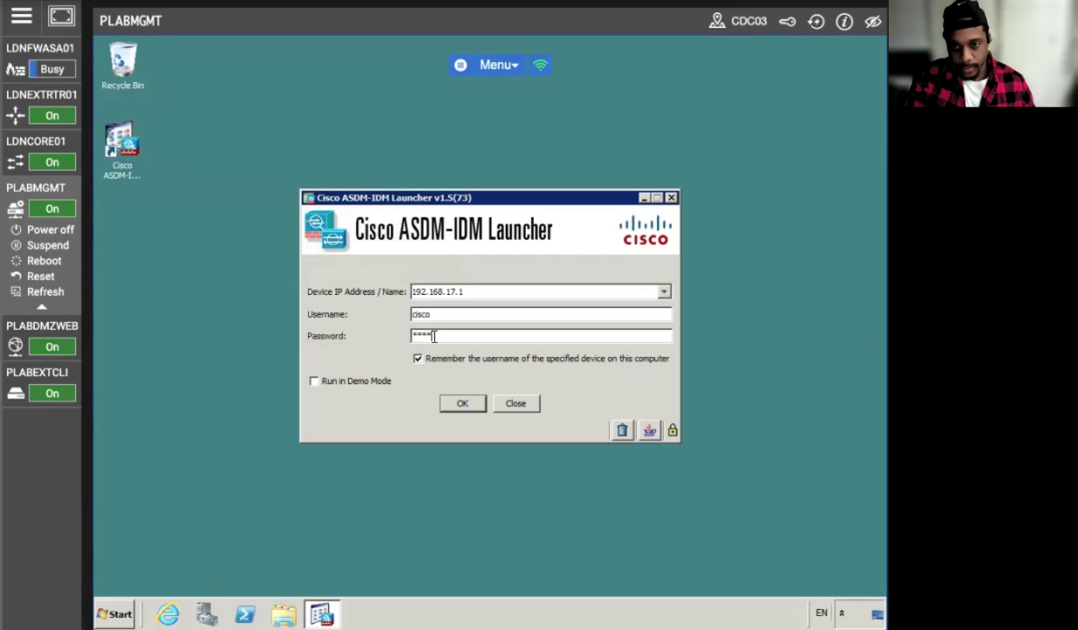
text(o)
click(461, 404)
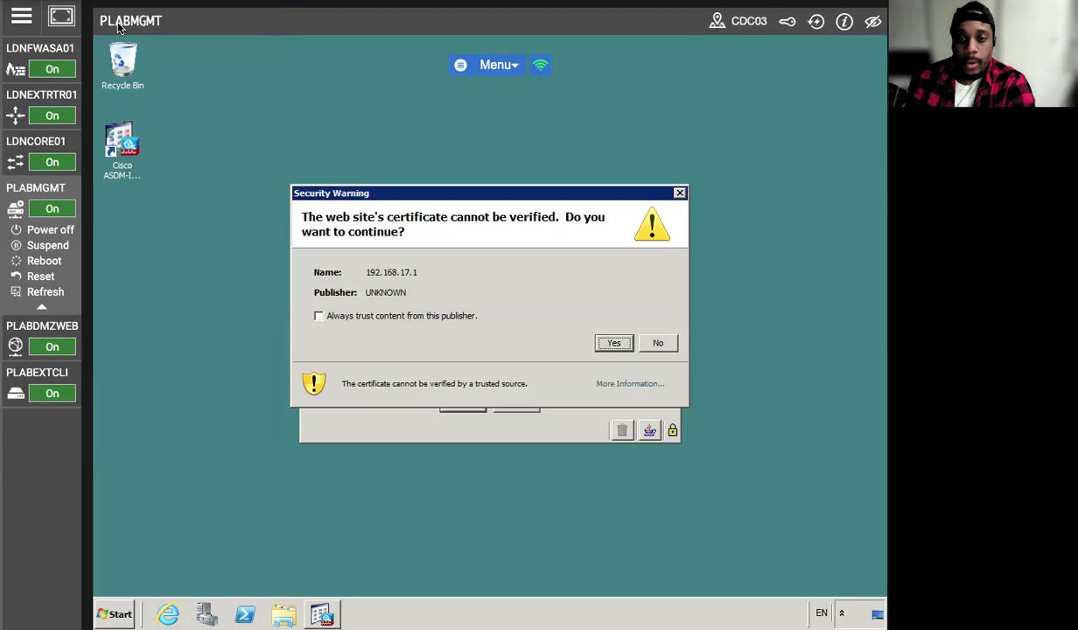
click(318, 316)
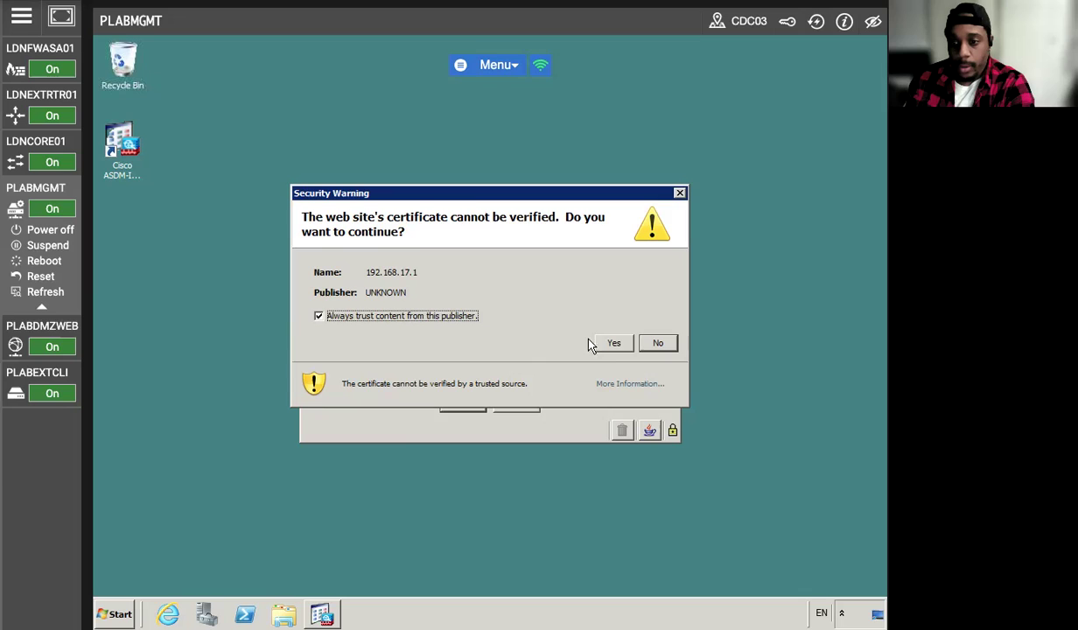
click(613, 343)
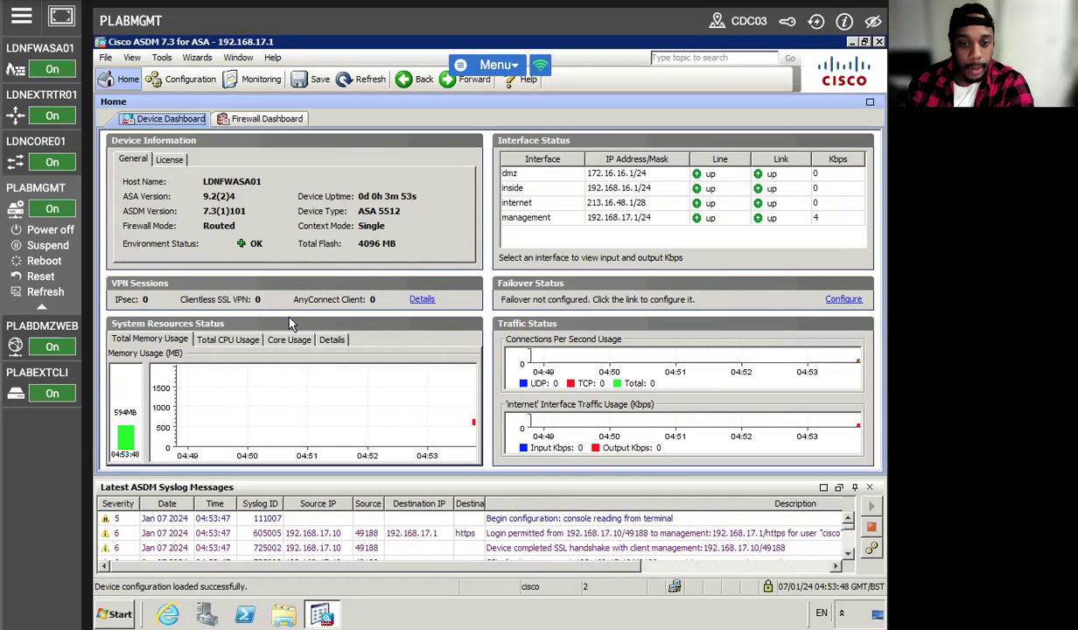
- Launch the Clientless SSL VPN Wizard from Configuration > Remote Access VPN and advance to Step 2
click(167, 85)
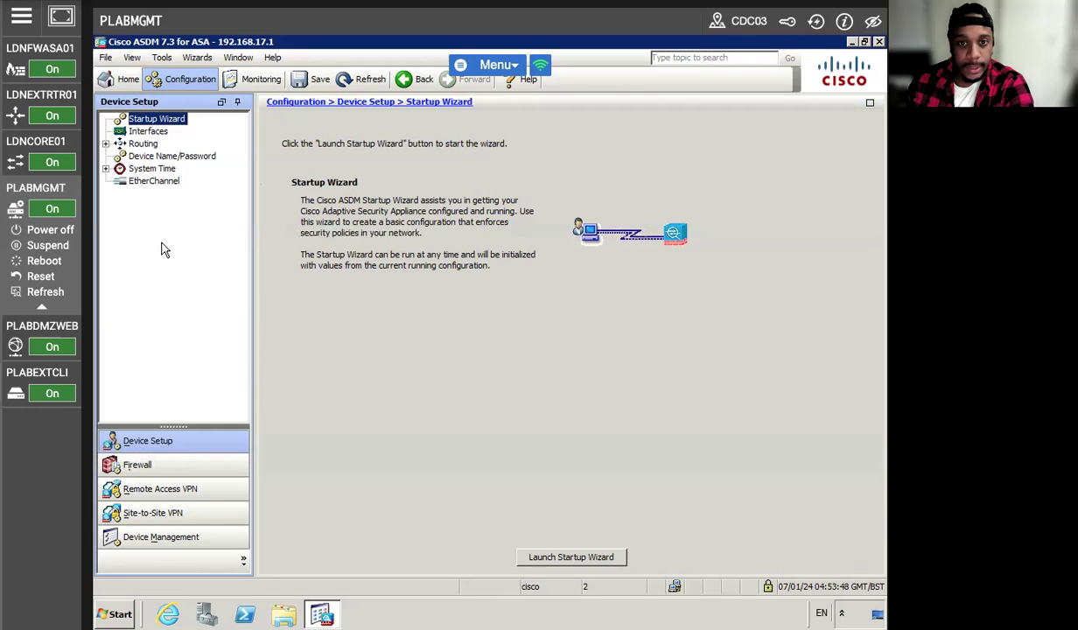
click(157, 489)
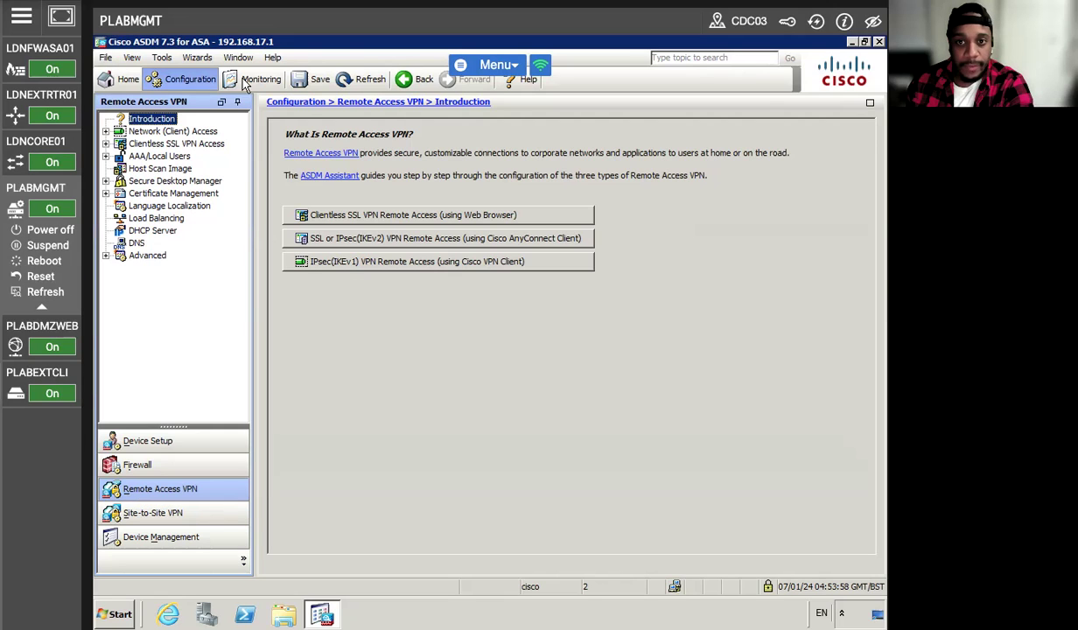
click(199, 59)
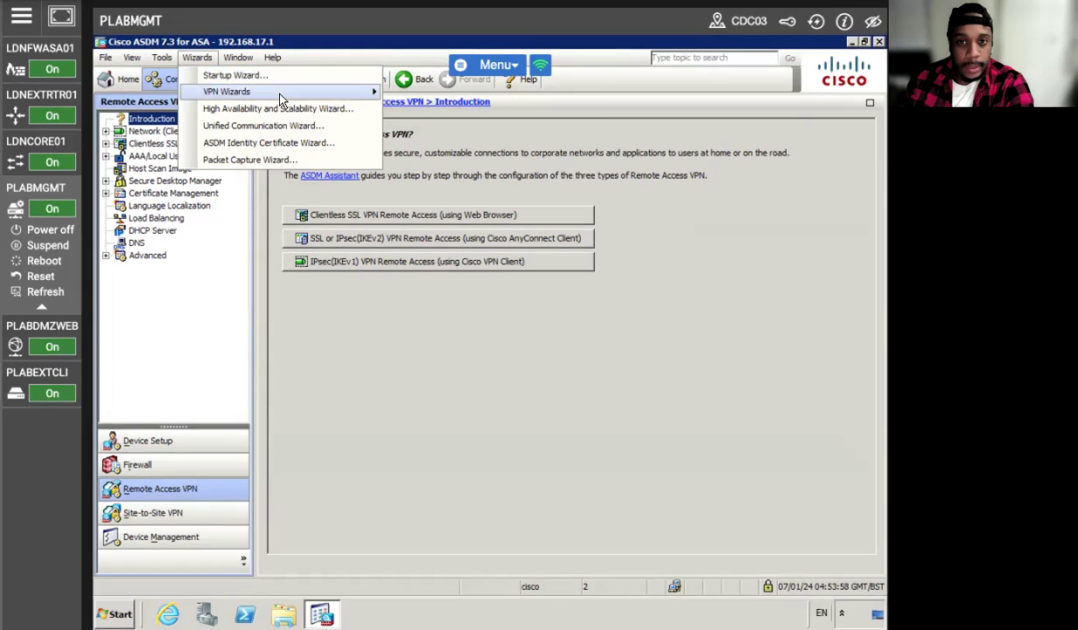
mouse_move(280, 93)
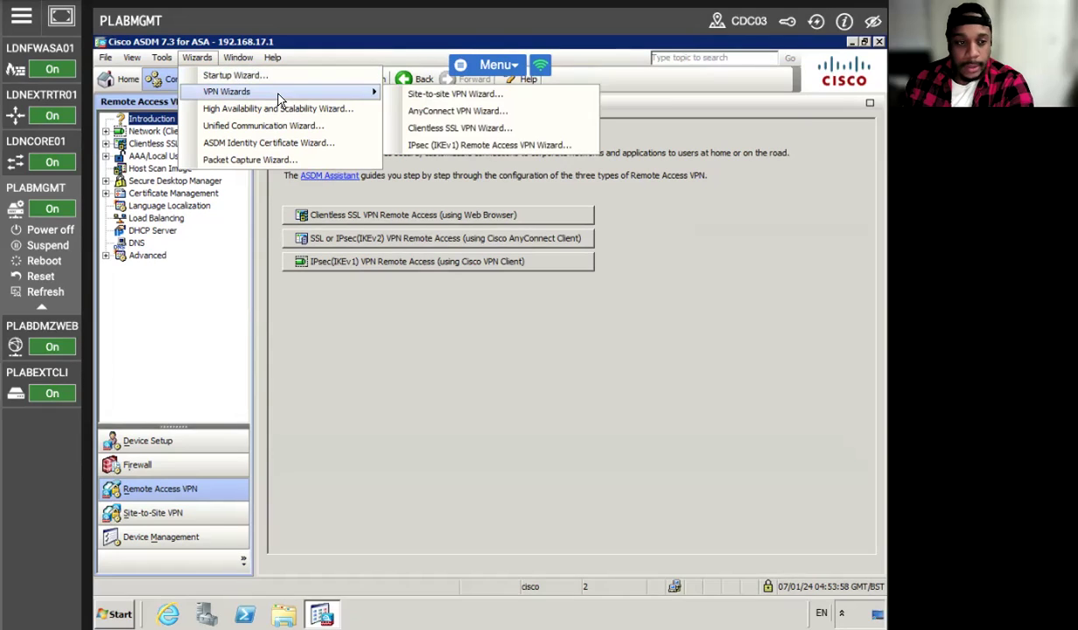
click(438, 128)
key(Return)
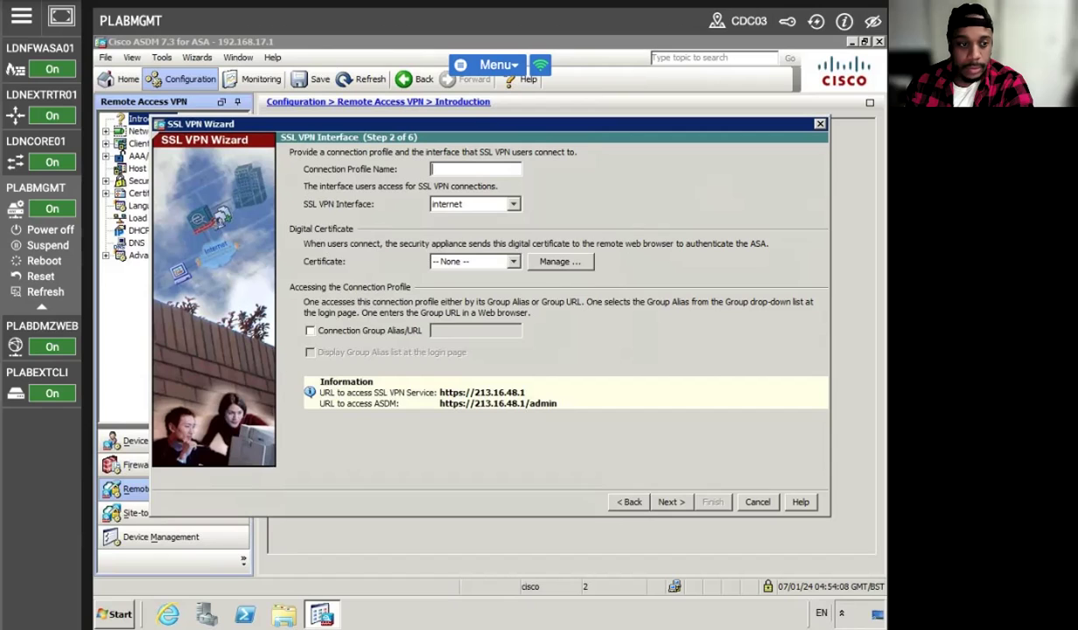
- Name the connection profile CLIENTLESS on the internet interface and continue
text(CLIENTLESS)
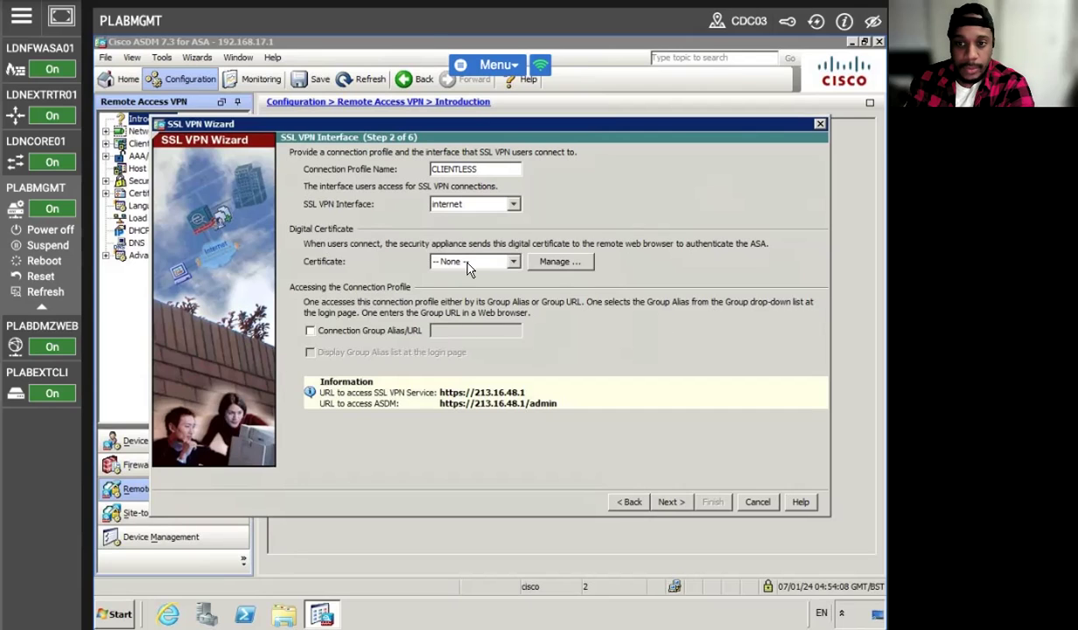
click(490, 203)
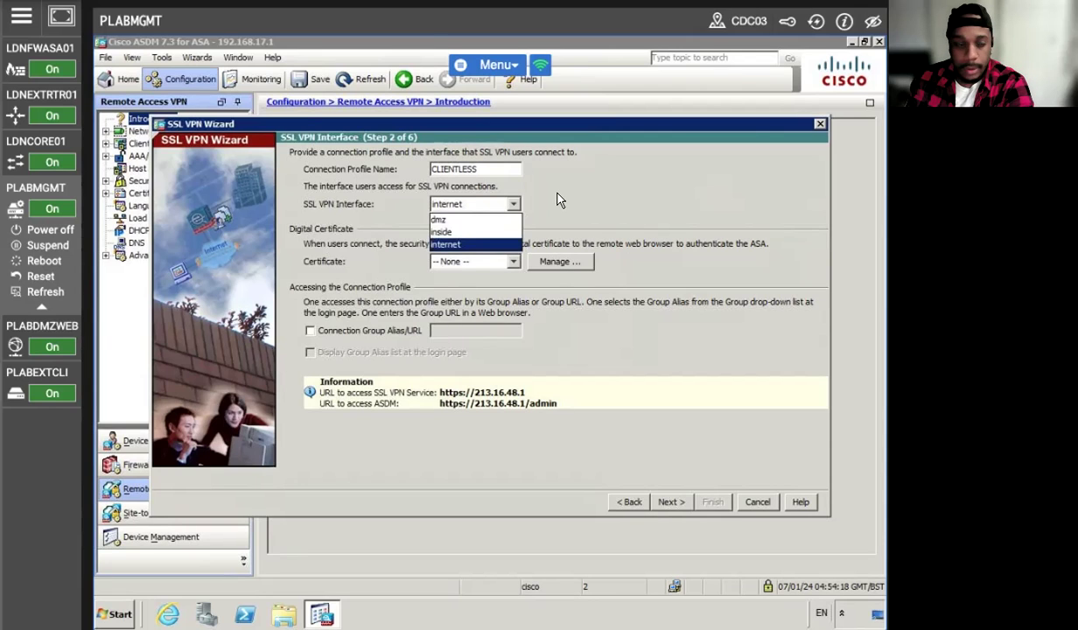
click(560, 200)
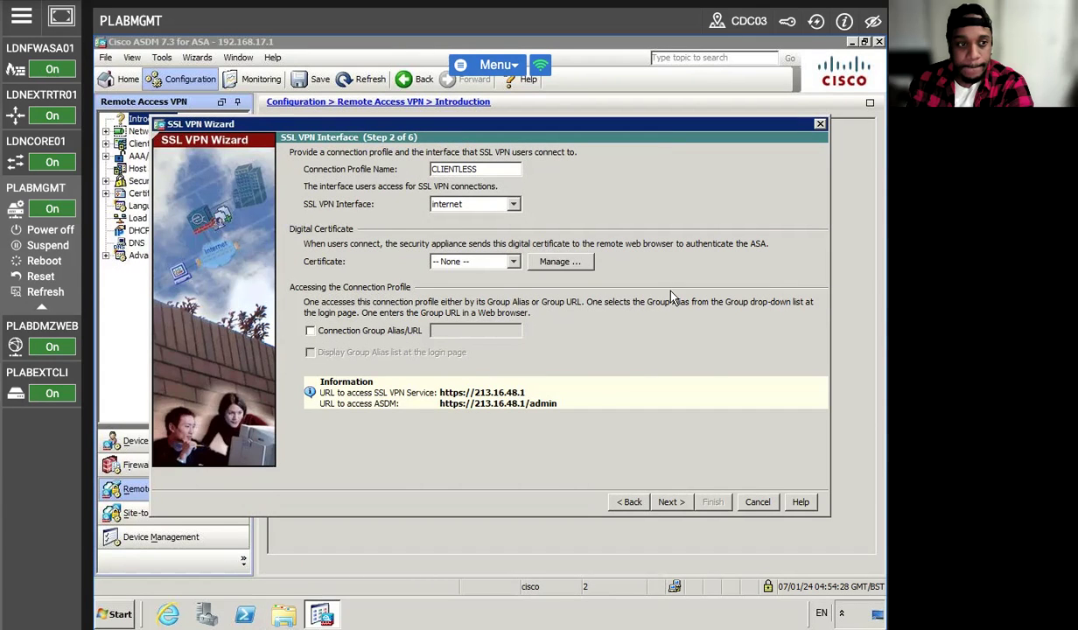
click(670, 500)
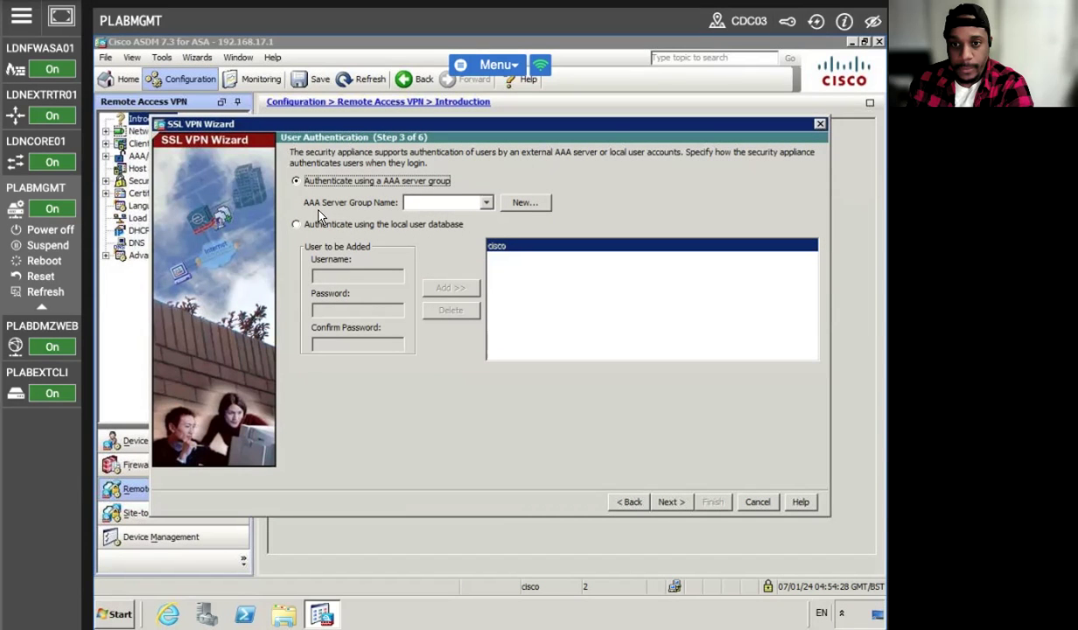
- Authenticate with the local user database, add a new local user with its password, and continue
click(302, 225)
click(337, 274)
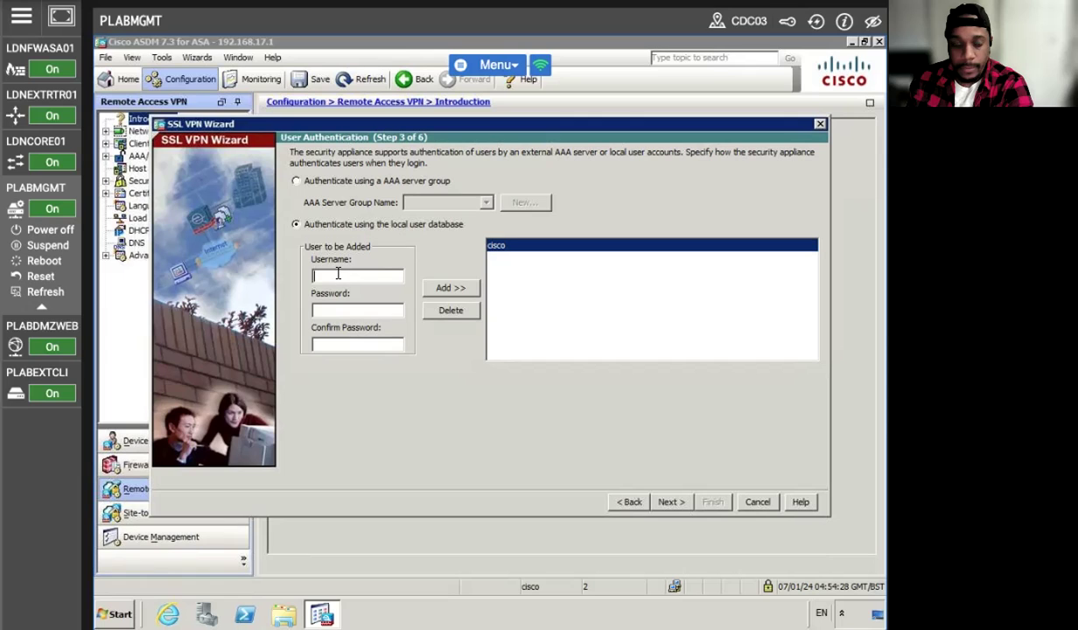
text(FRED)
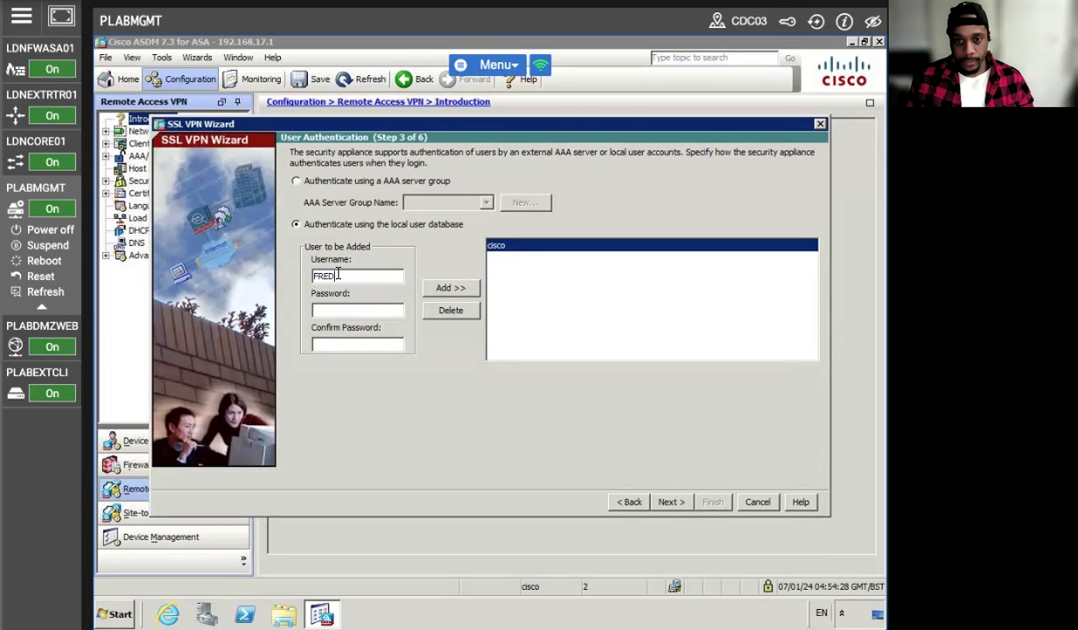
key(BackSpace)
key(BackSpace)
key(BackSpace)
key(BackSpace)
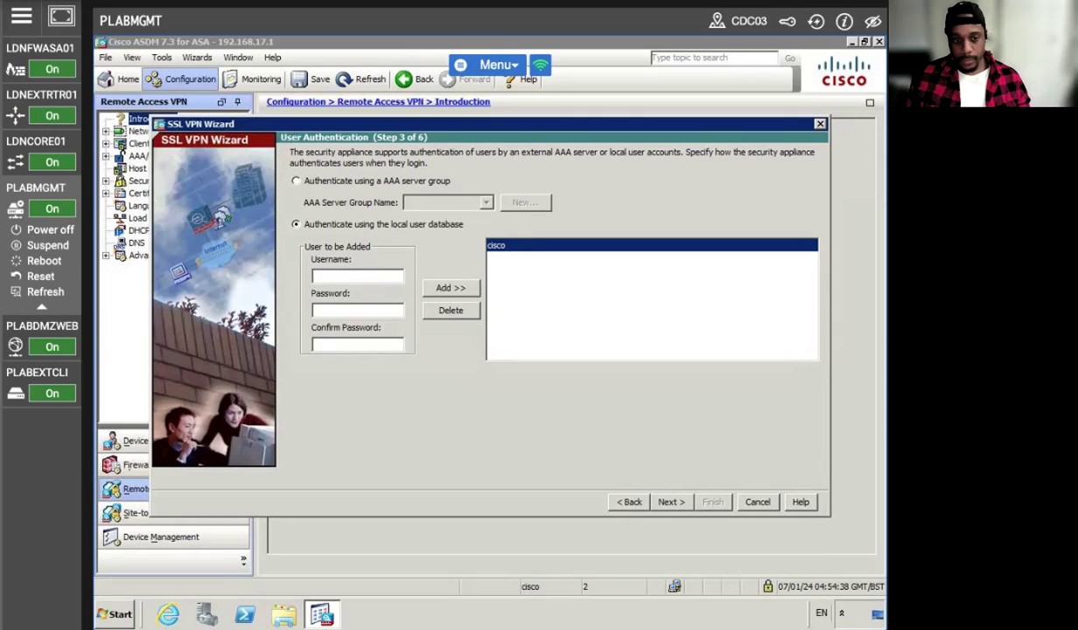
text(fred)
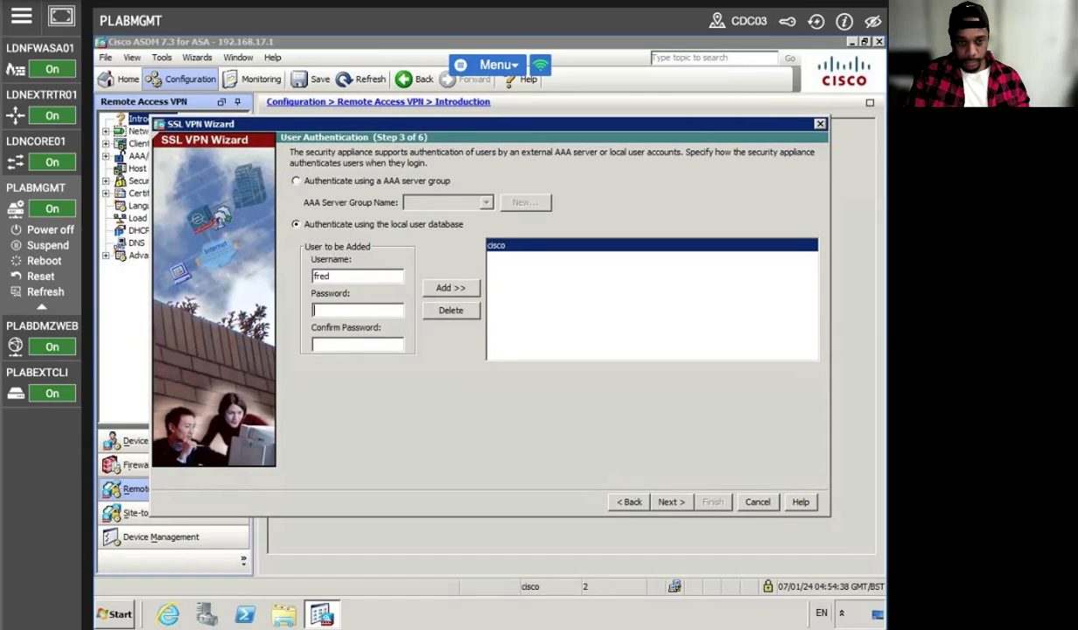
text(cisco1)
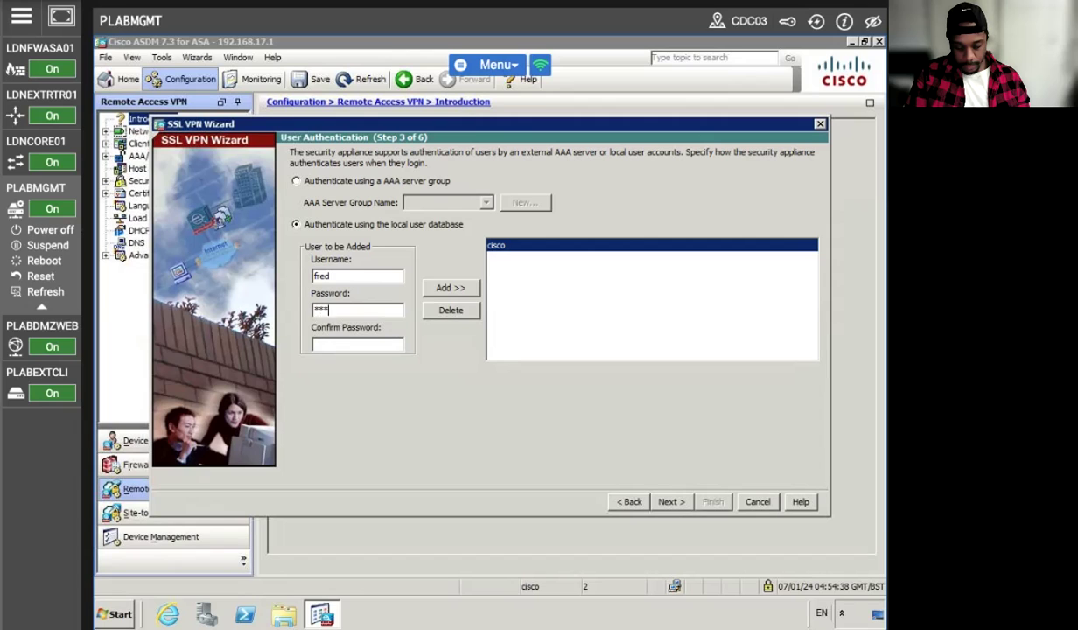
text(23)
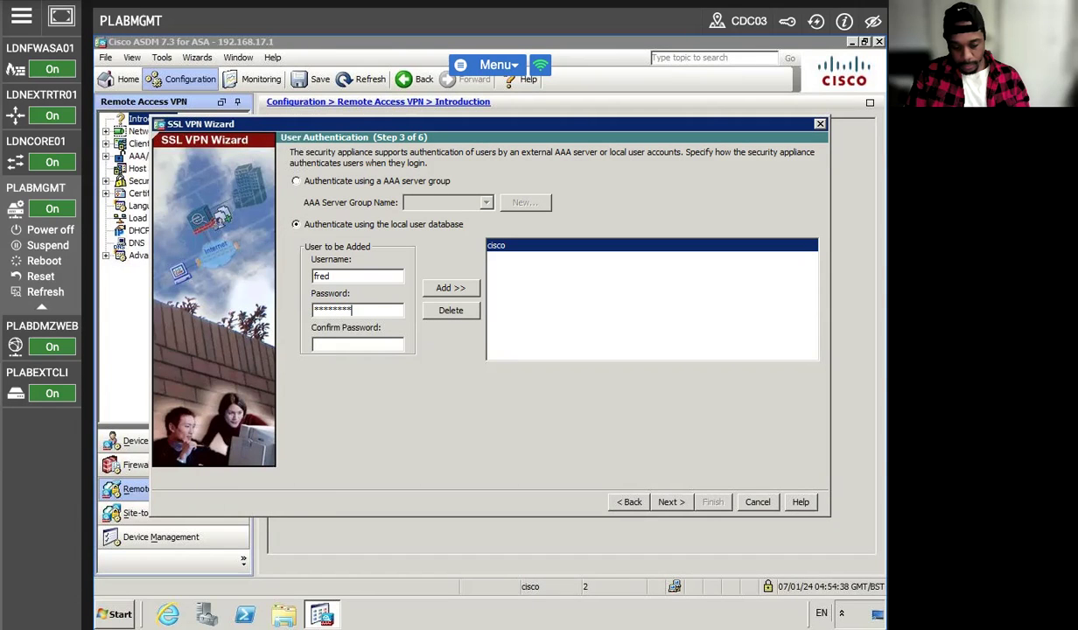
text(cisco123)
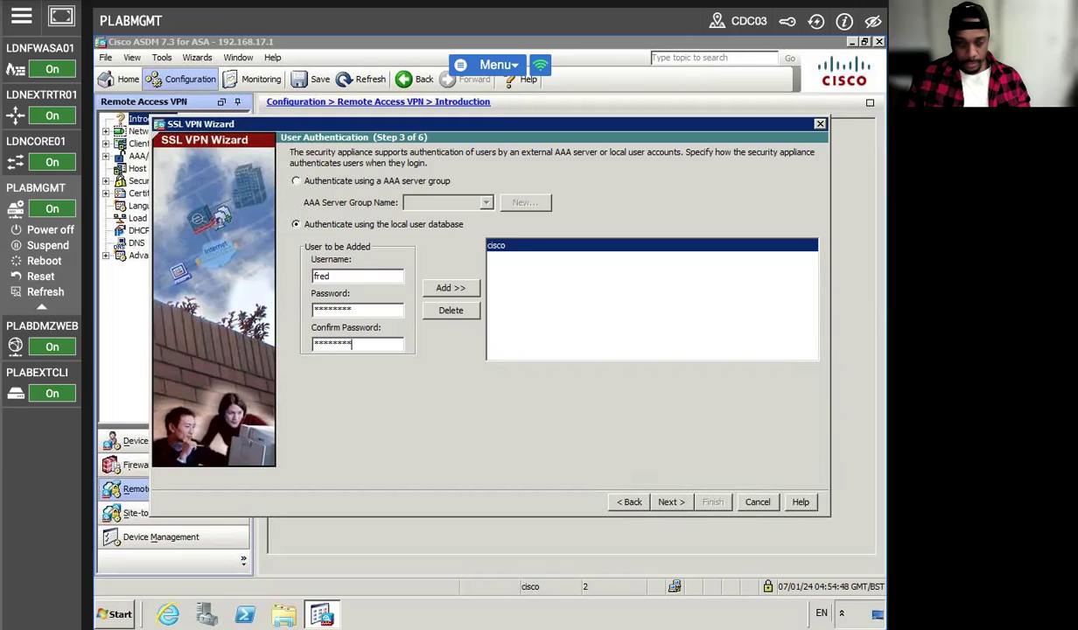
click(450, 287)
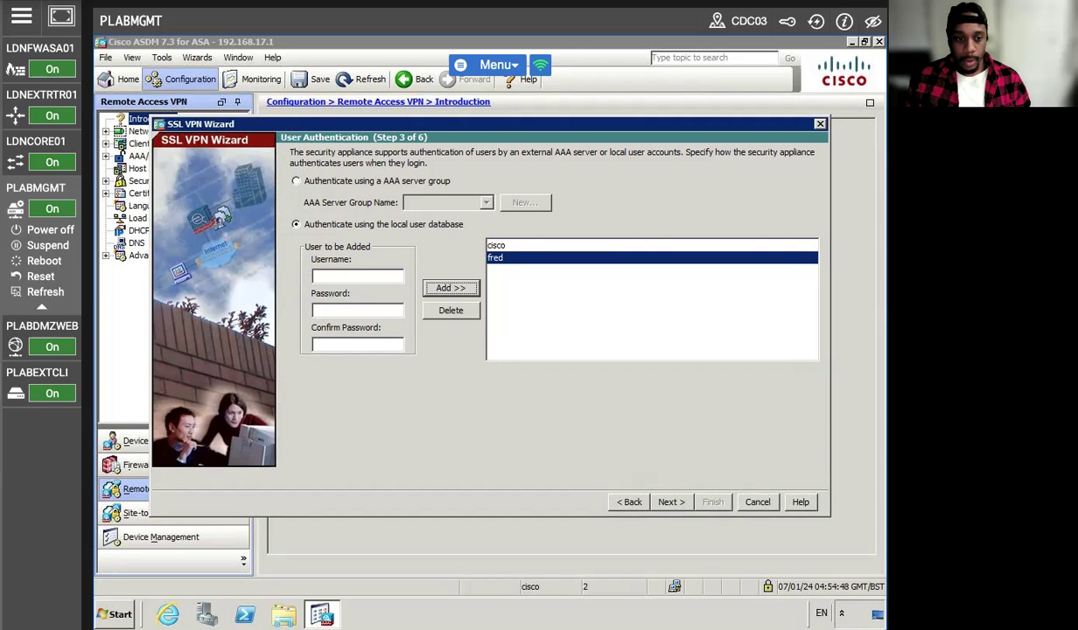
click(671, 501)
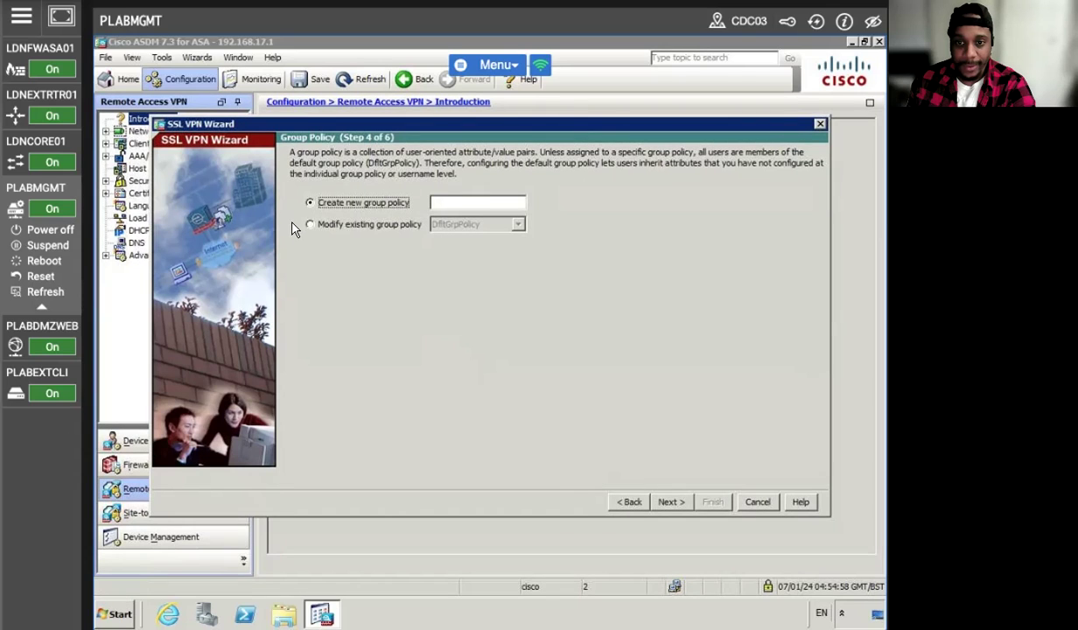
- Create the new group policy CLIENTLESS_POLICY and go to bookmark list management
click(460, 202)
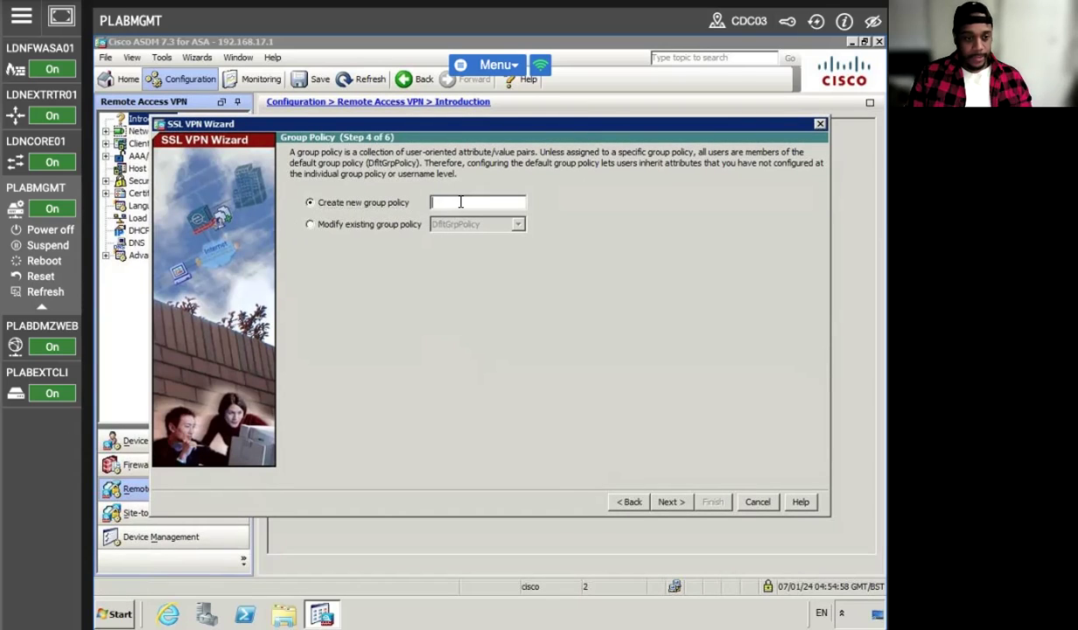
text(CLIENT)
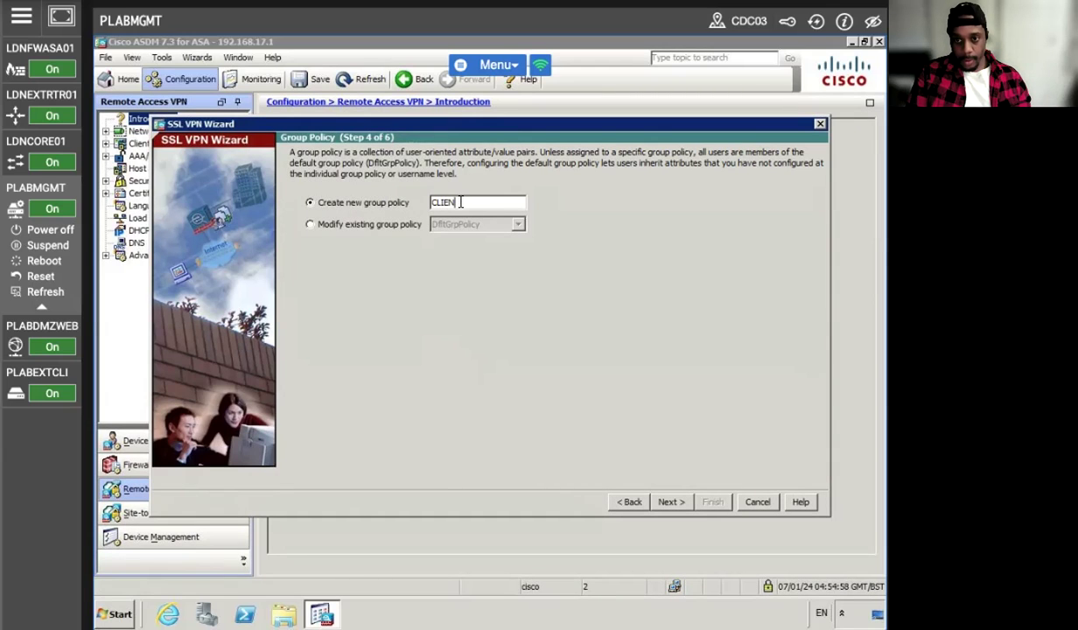
text(LESS)
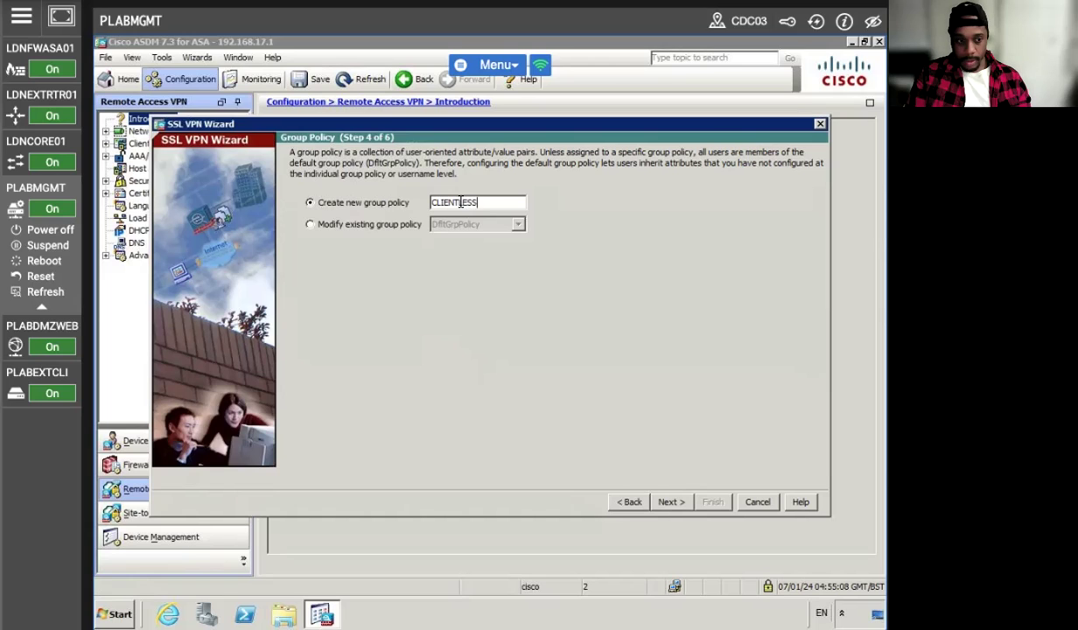
text(_POLICY)
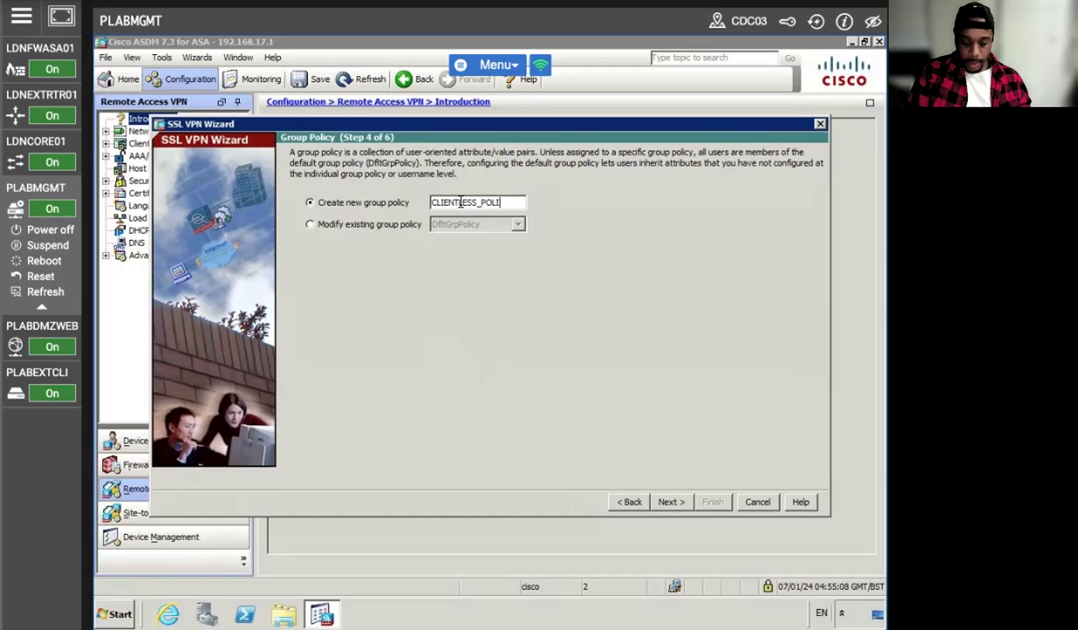
click(667, 502)
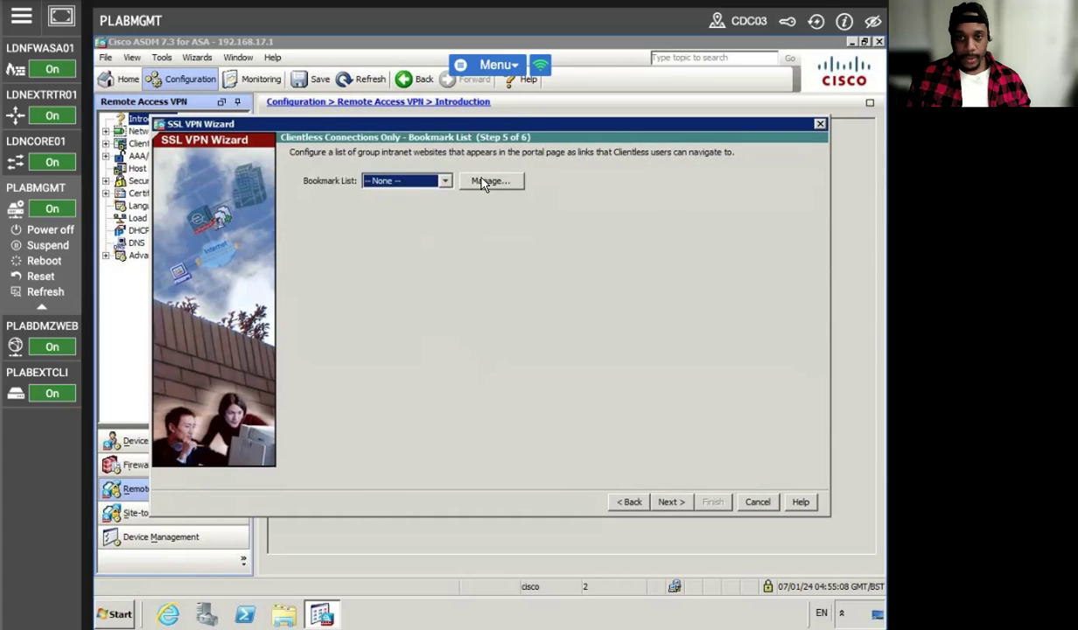
click(488, 182)
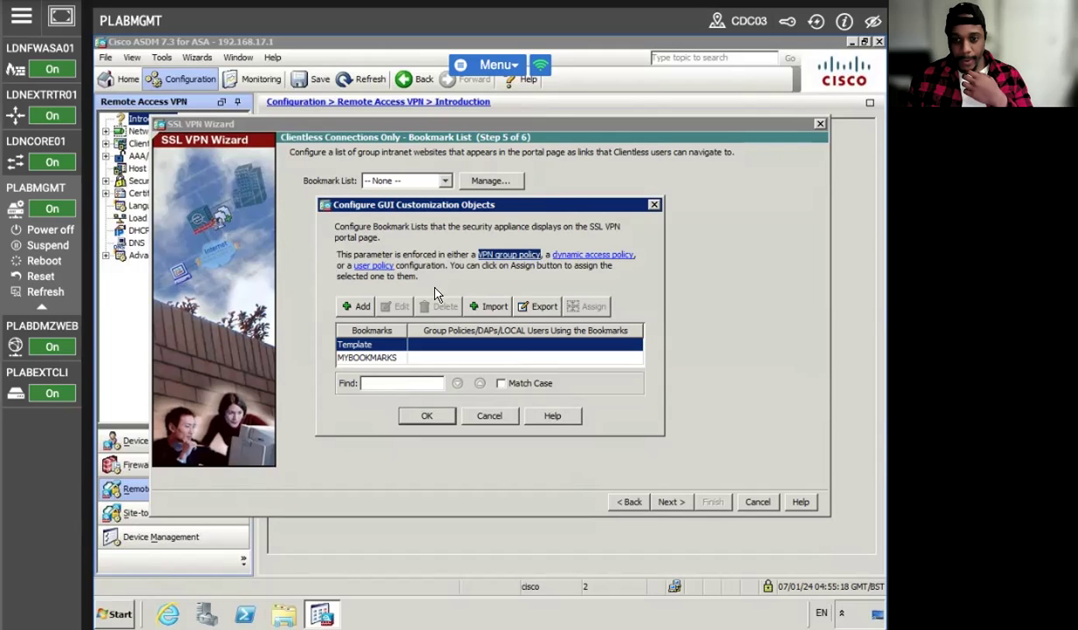
- Start bookmark list MYBOOKMARKS and add a 'URL with GET or POST method' bookmark
click(355, 306)
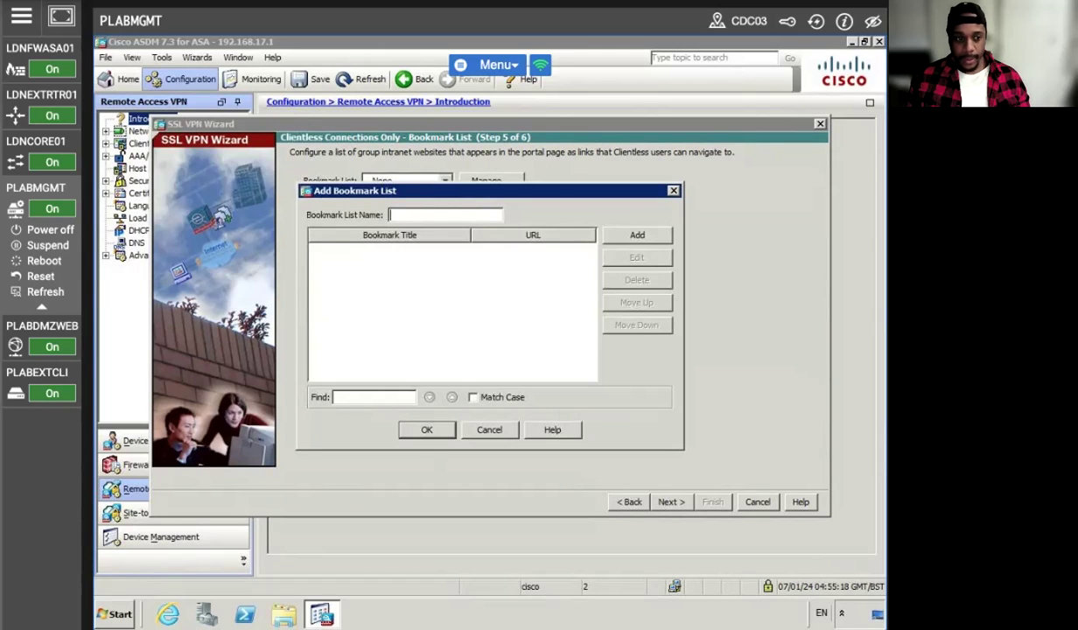
text(MYBOOKMARKS)
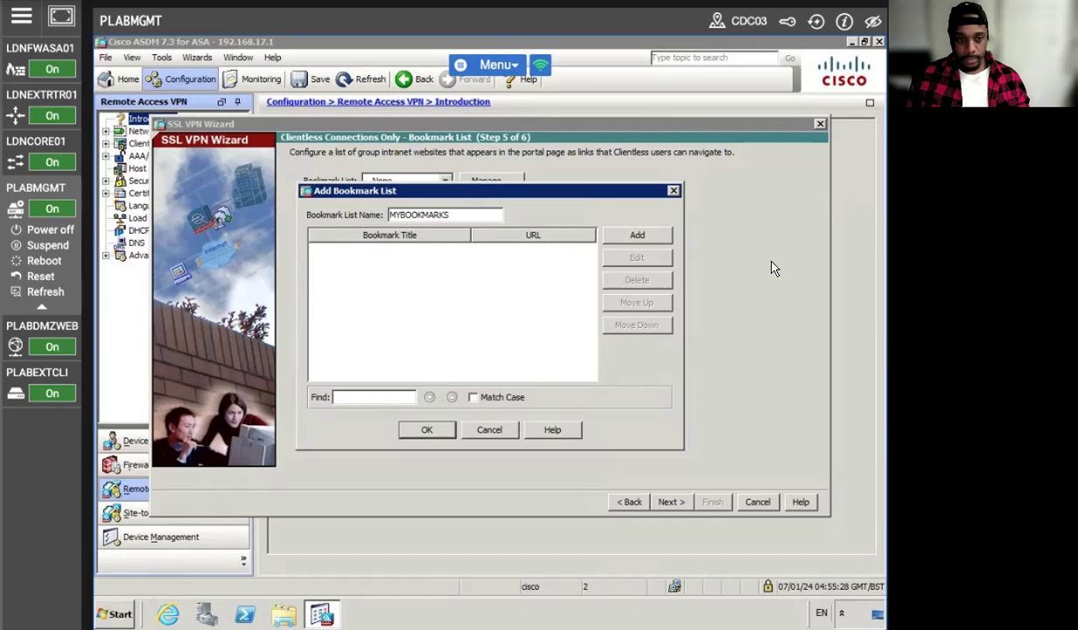
click(645, 238)
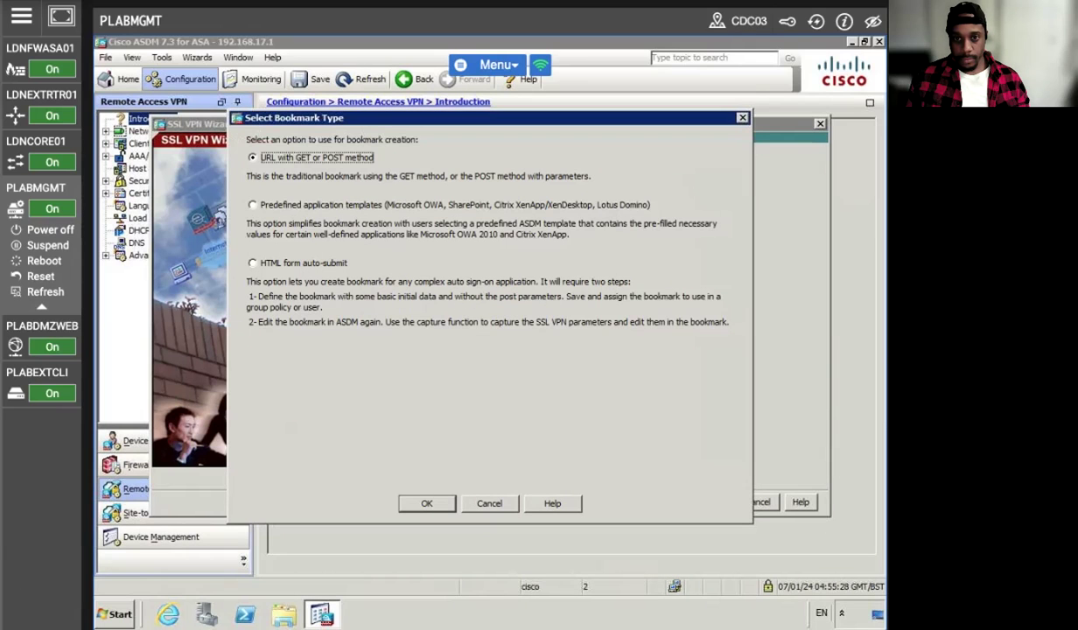
click(252, 204)
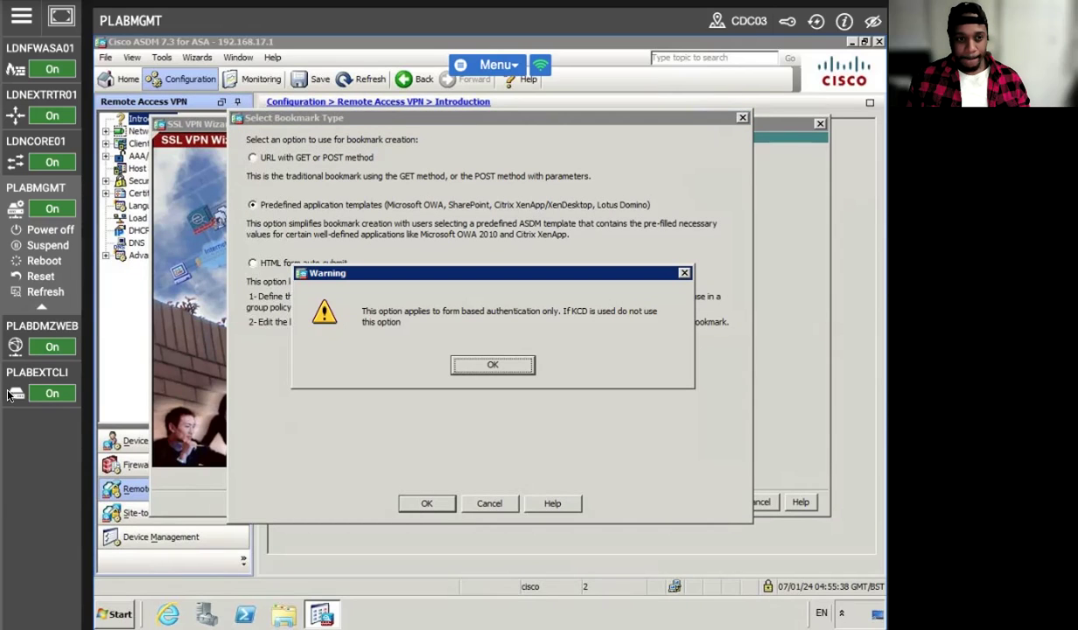
click(483, 366)
click(253, 157)
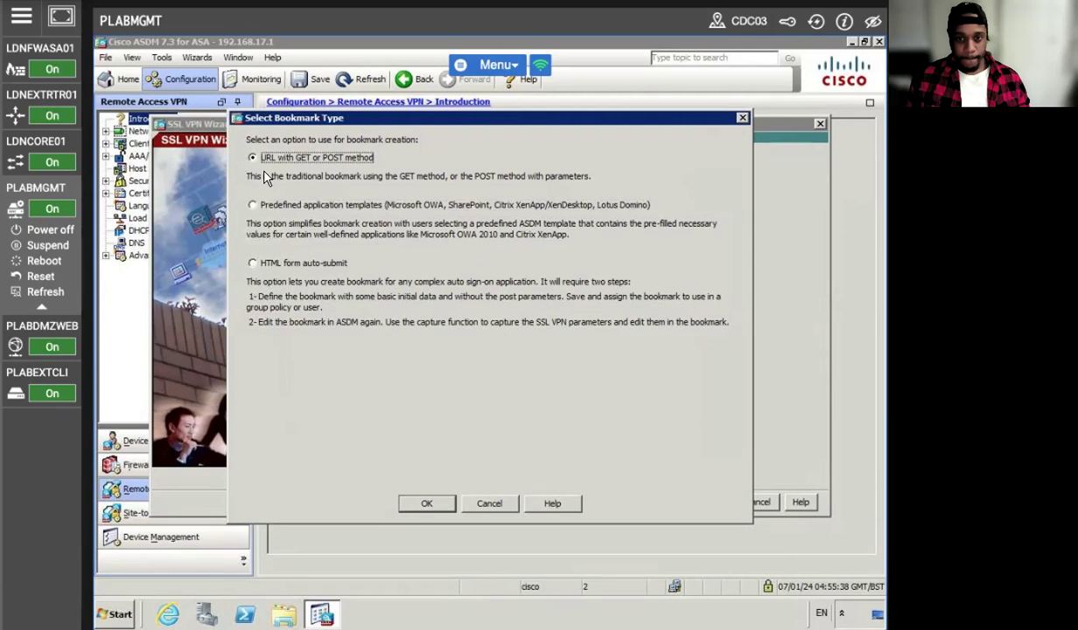
click(403, 506)
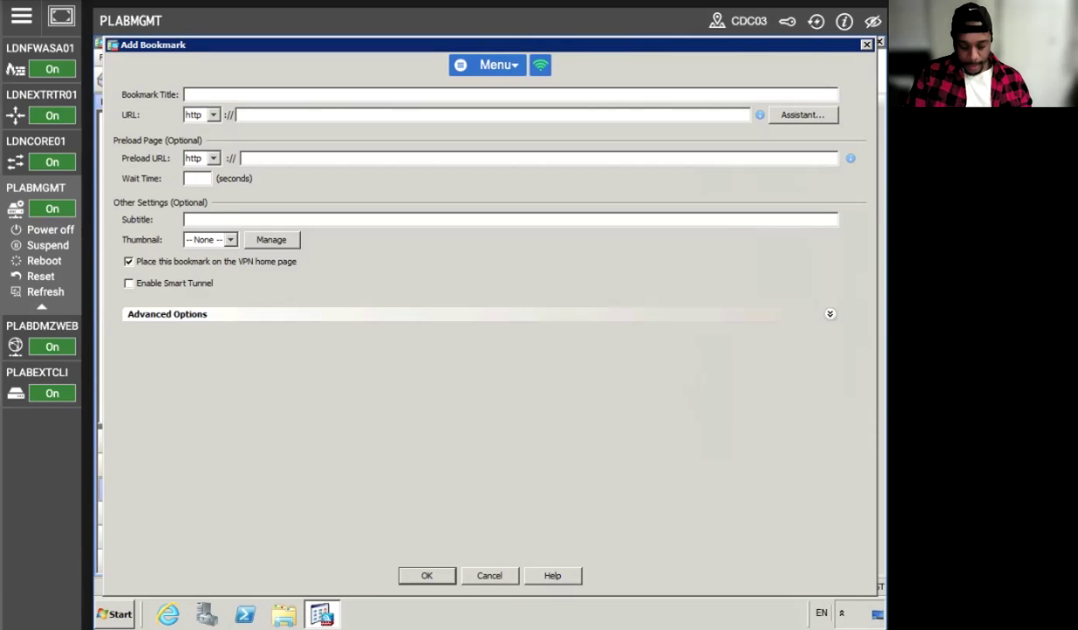
text(DM)
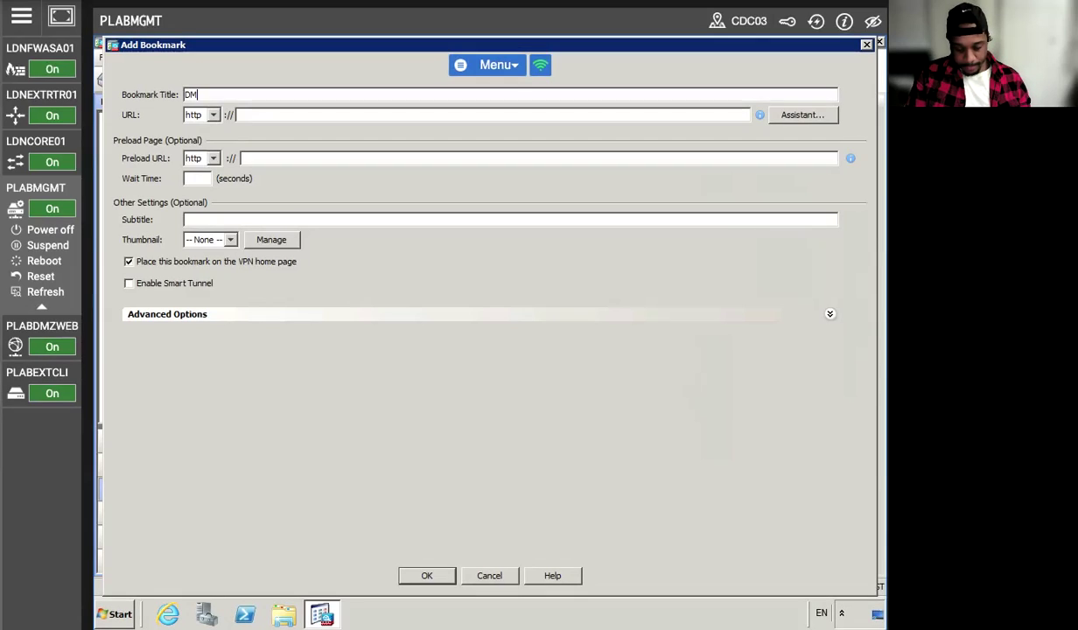
text(Z_WEB)
key(Tab)
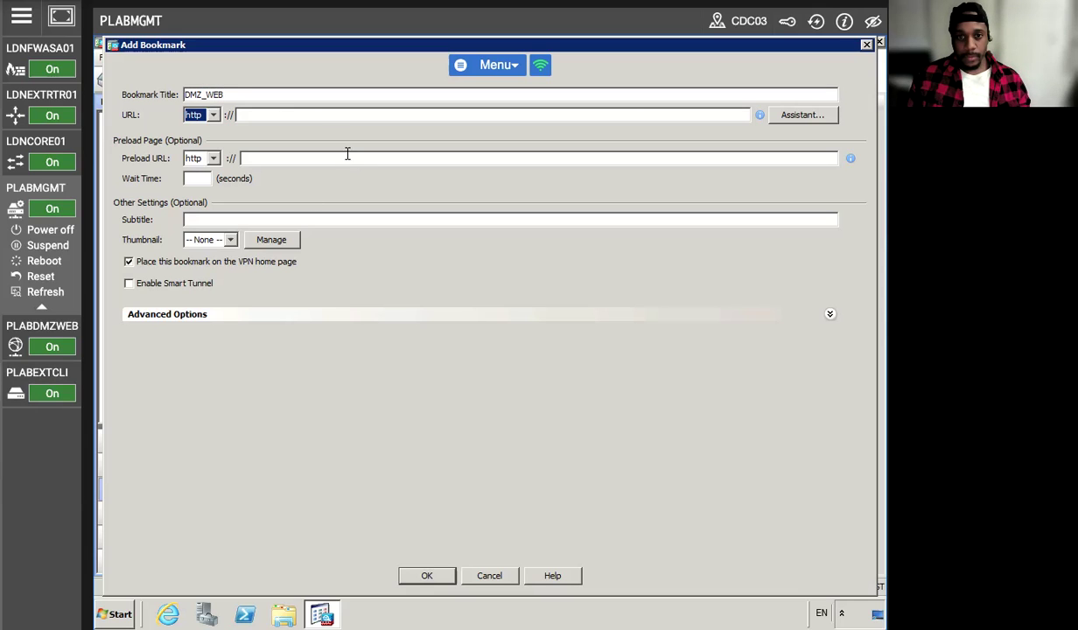
click(271, 114)
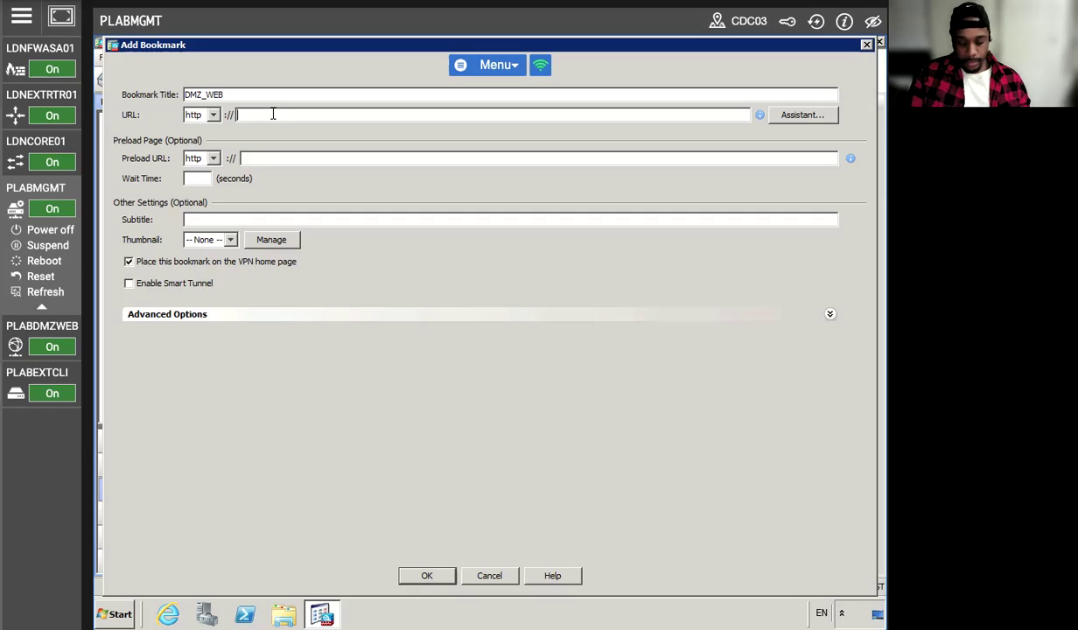
text(PLABDMZWEB)
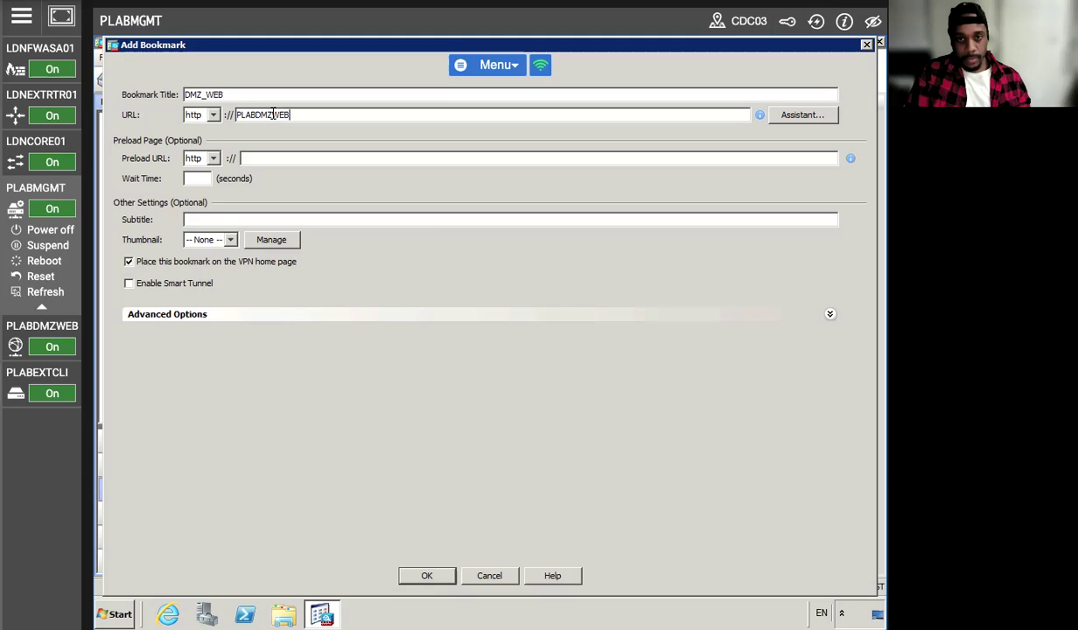
click(423, 575)
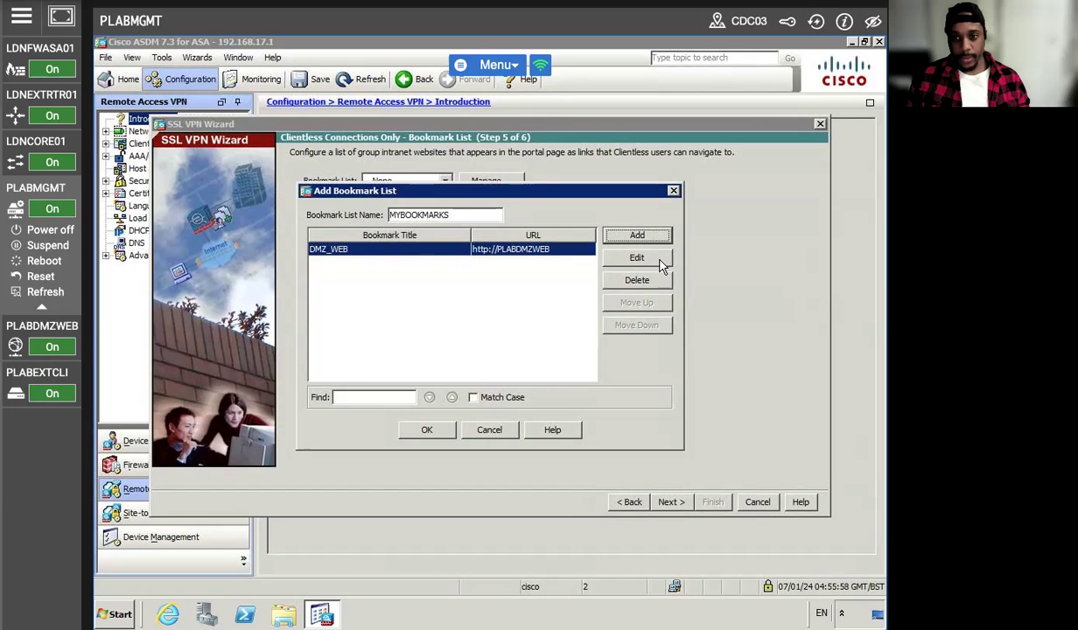
- Try saving the bookmark list, dismissing the repeated duplicate-name errors
click(429, 429)
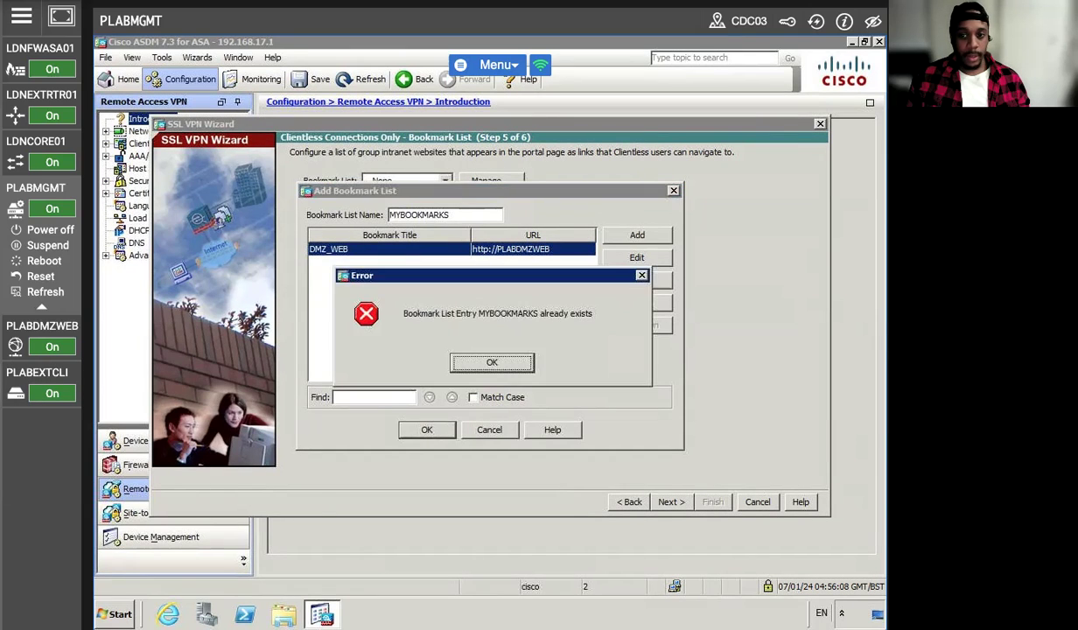
click(492, 364)
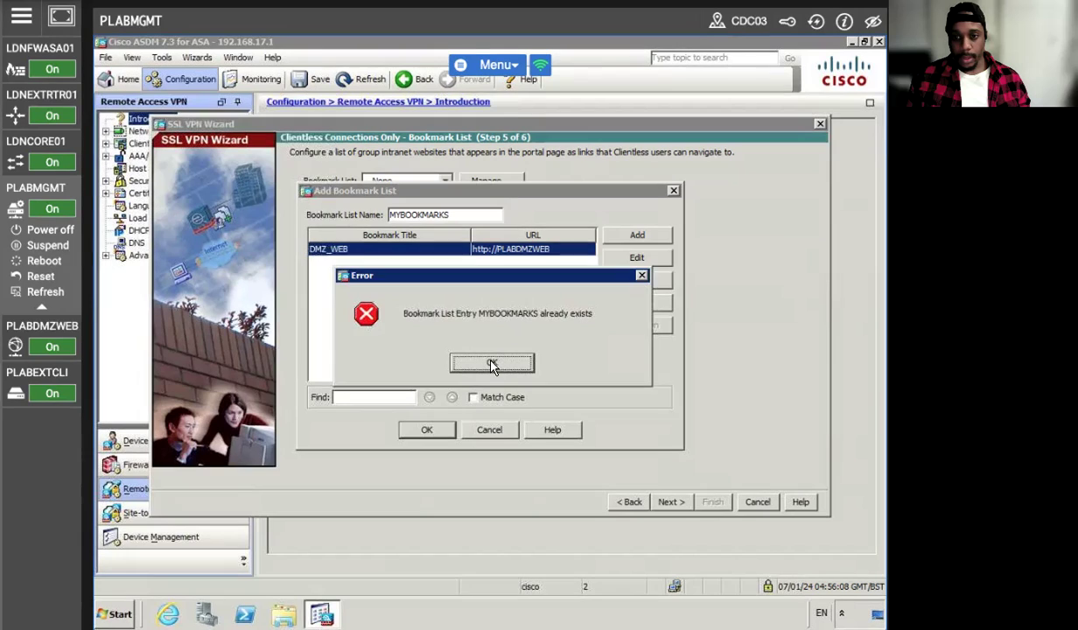
click(424, 252)
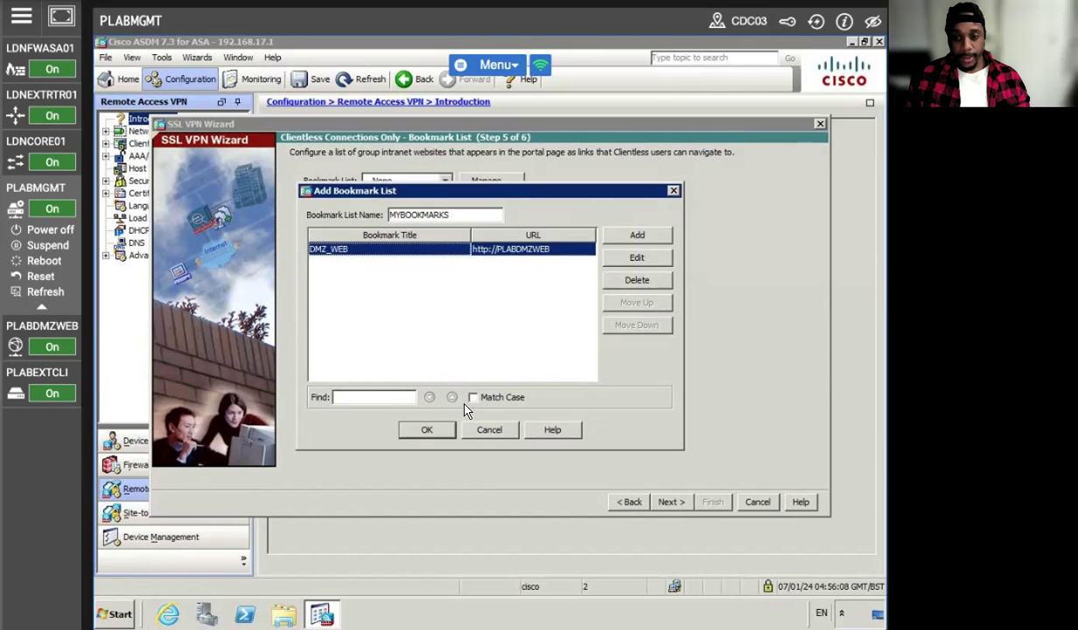
click(424, 431)
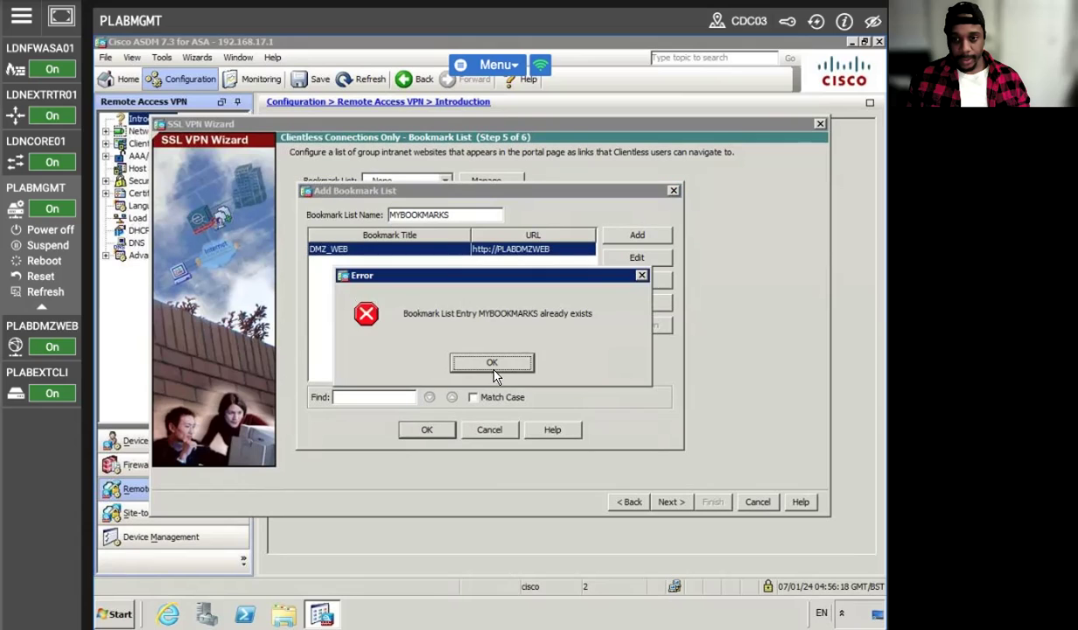
click(481, 362)
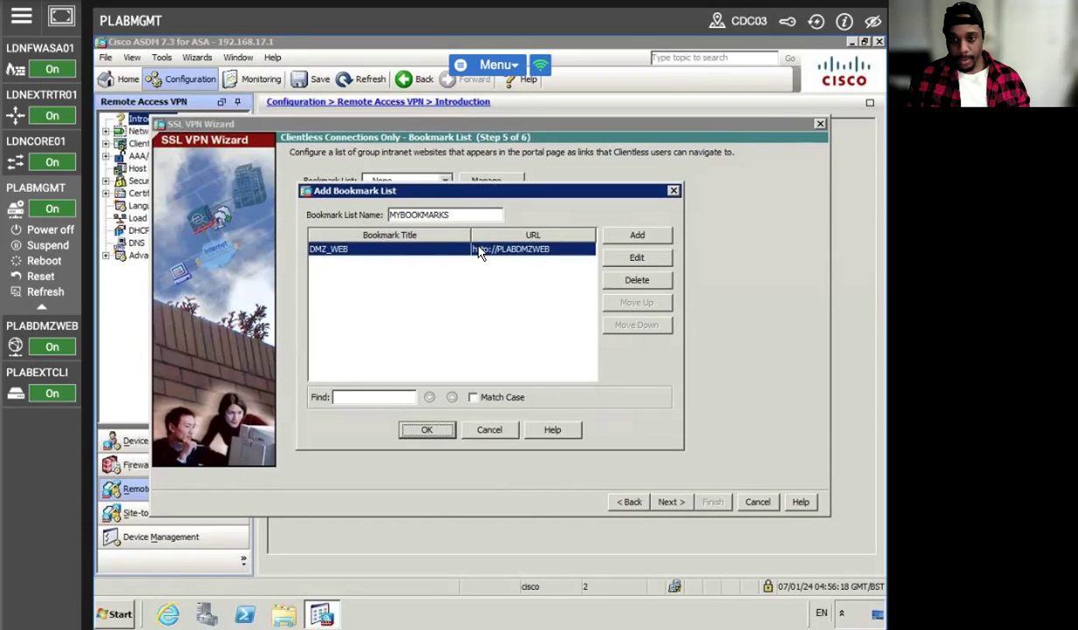
click(473, 398)
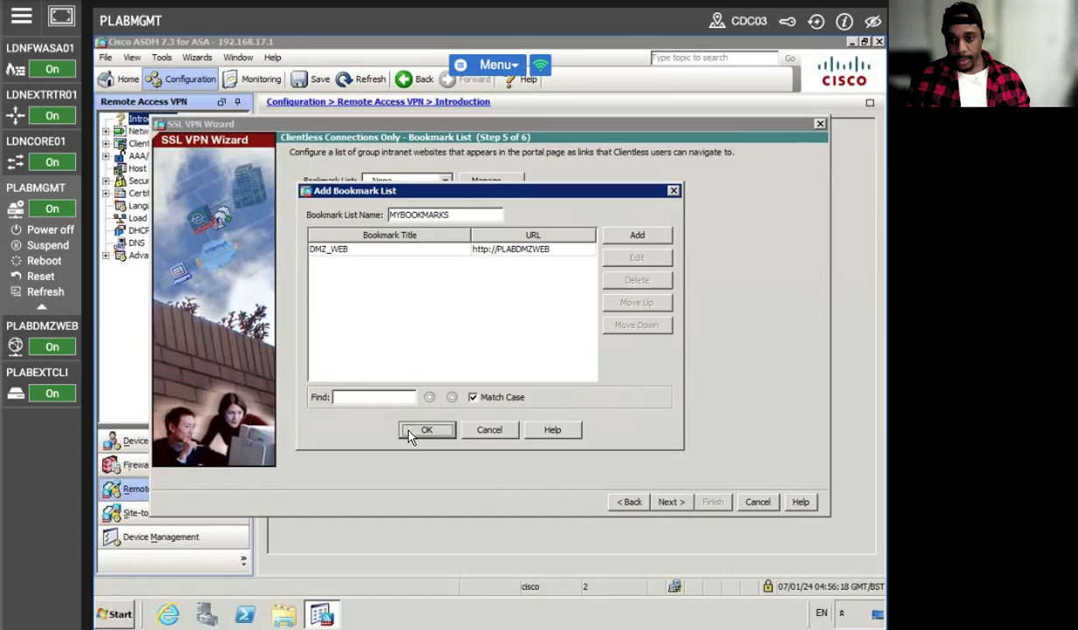
click(423, 430)
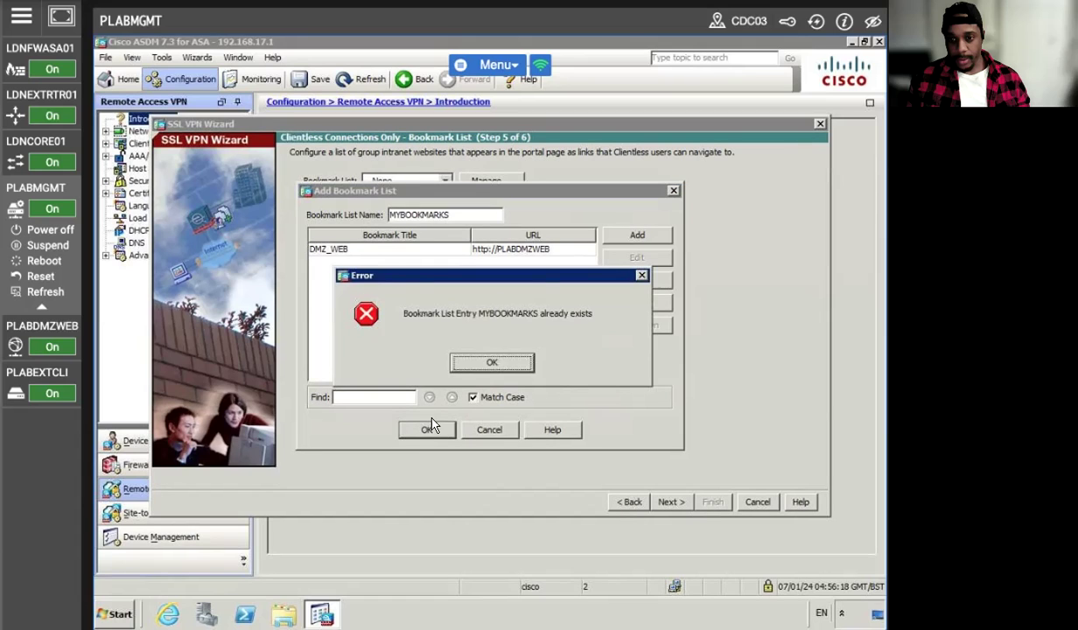
click(484, 359)
click(472, 397)
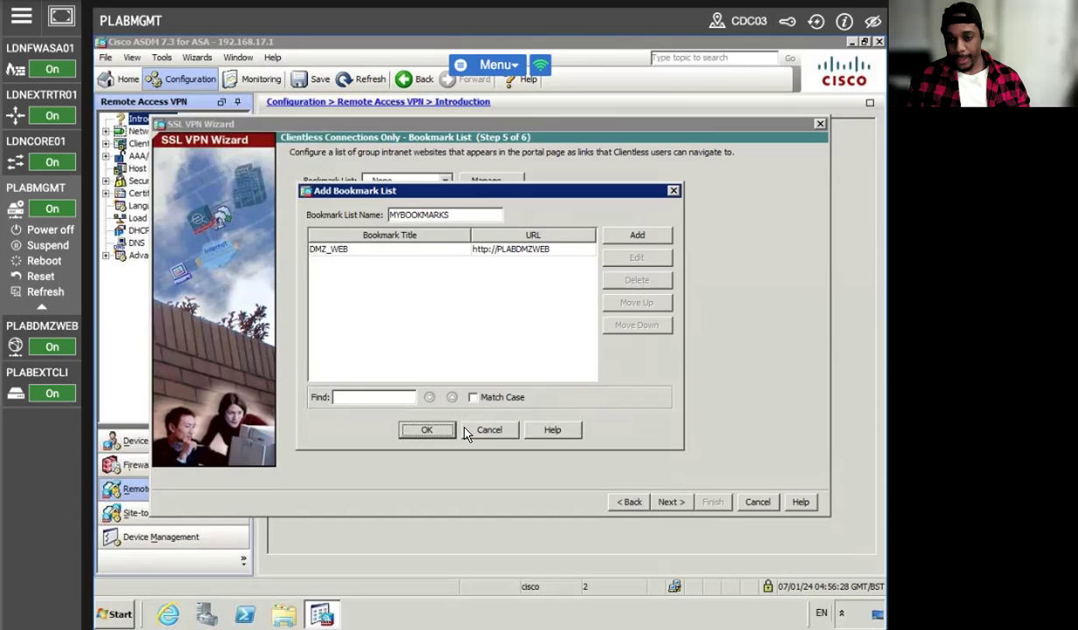
- Recheck the DMZ_WEB bookmark, then rename the list MYBOOKMARKS1 and save it
click(394, 249)
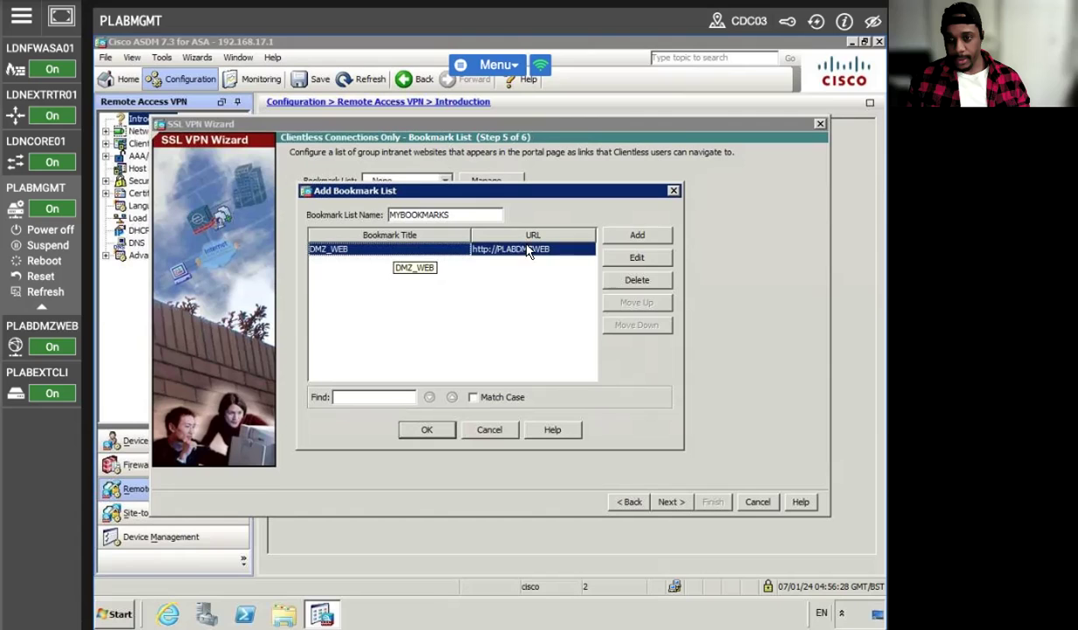
click(636, 257)
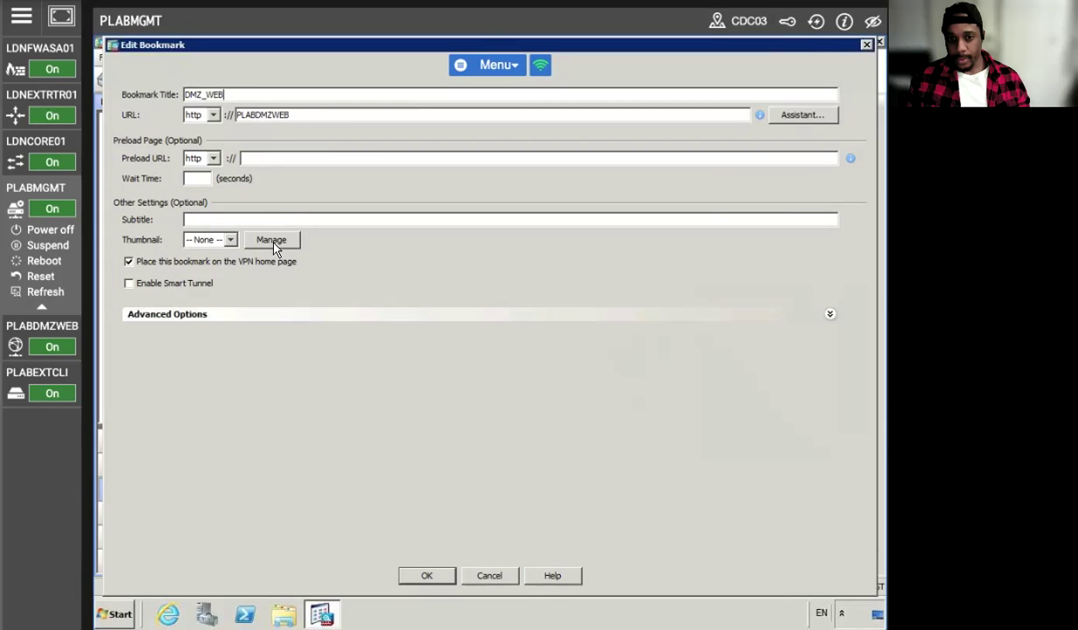
click(288, 314)
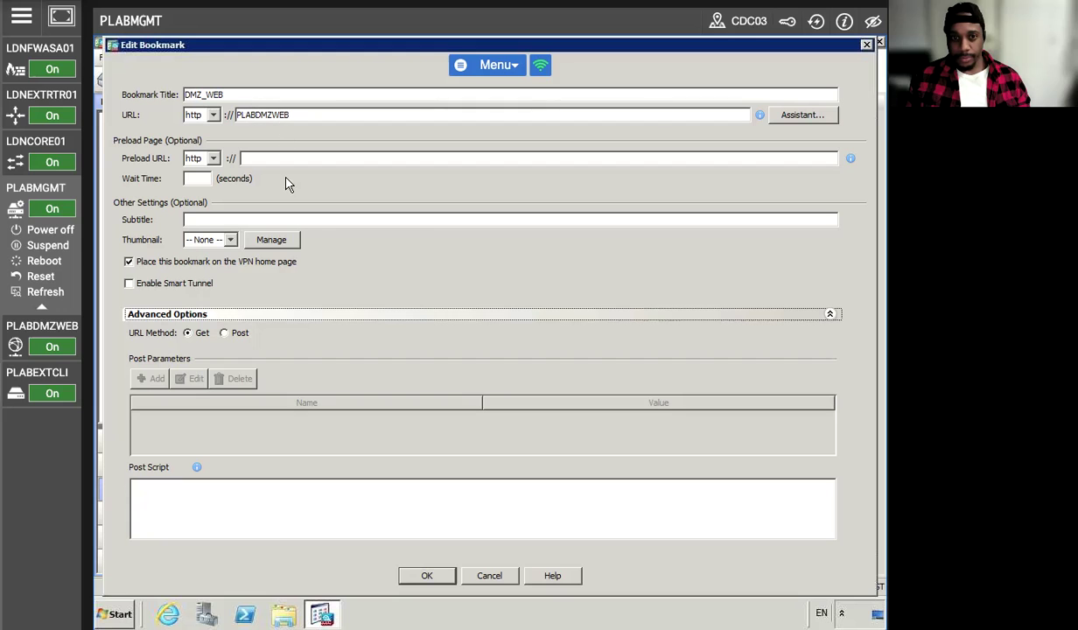
click(426, 575)
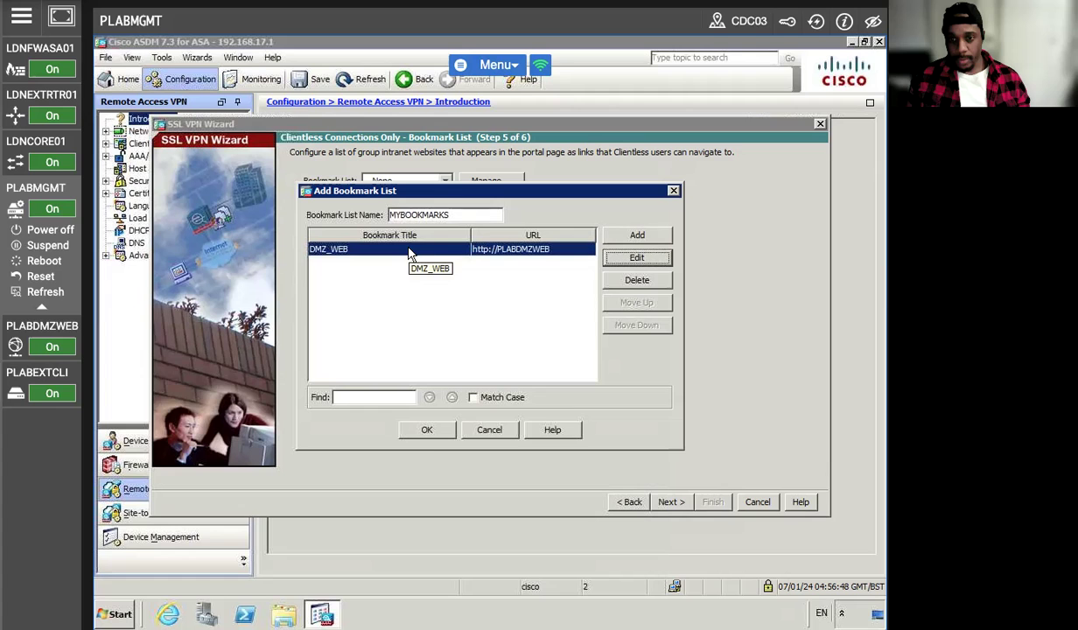
click(454, 216)
text(1)
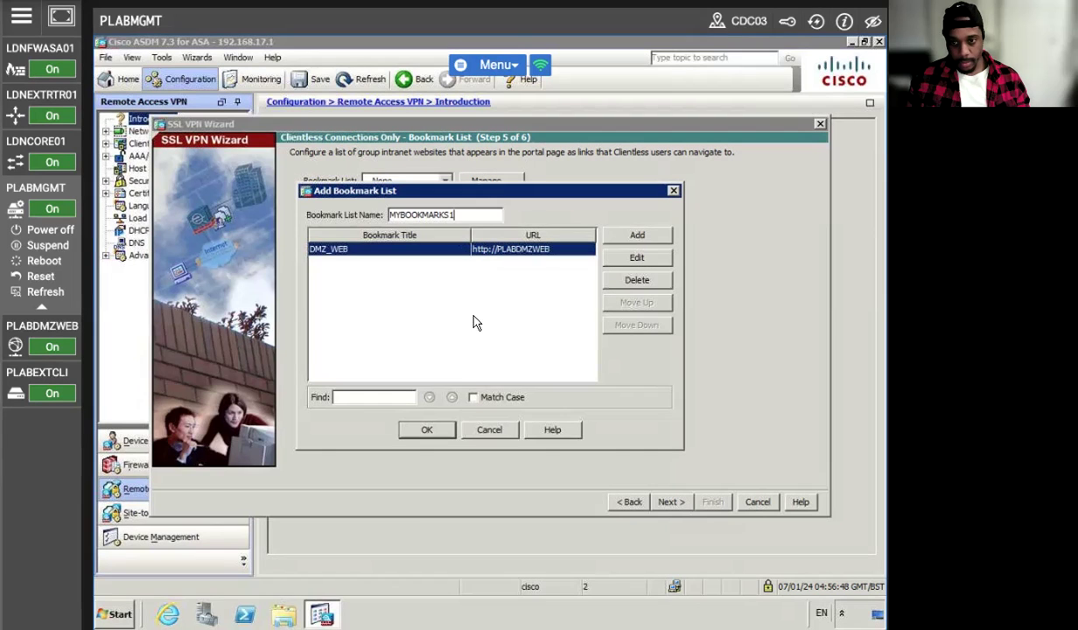
click(418, 432)
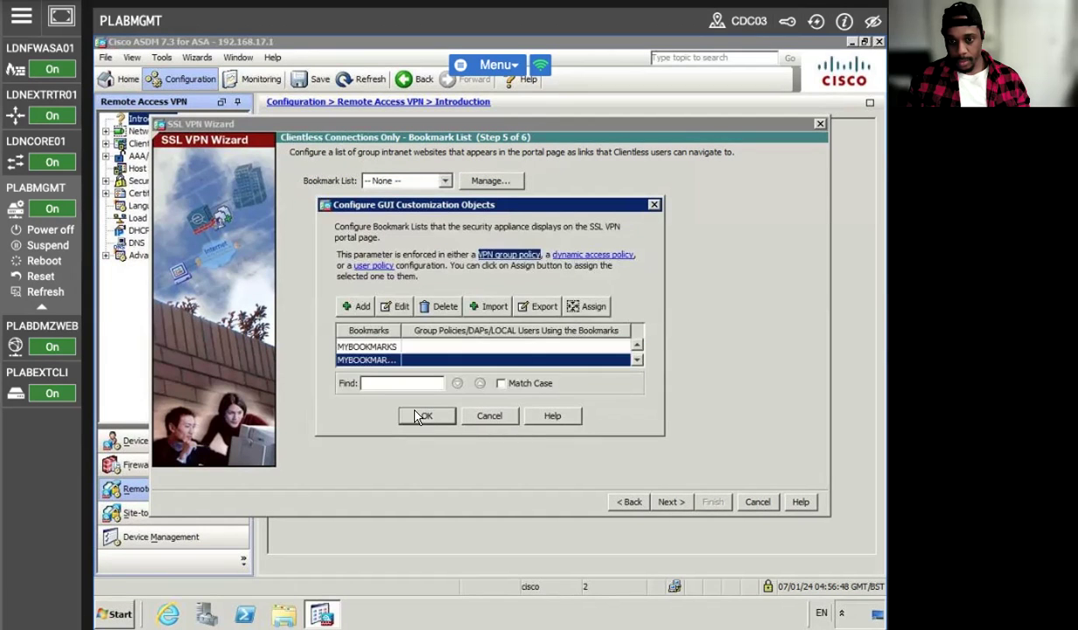
- Delete the MYBOOKMARKS1 list, keep MYBOOKMARKS as the bookmark list, and advance to the summary
click(392, 349)
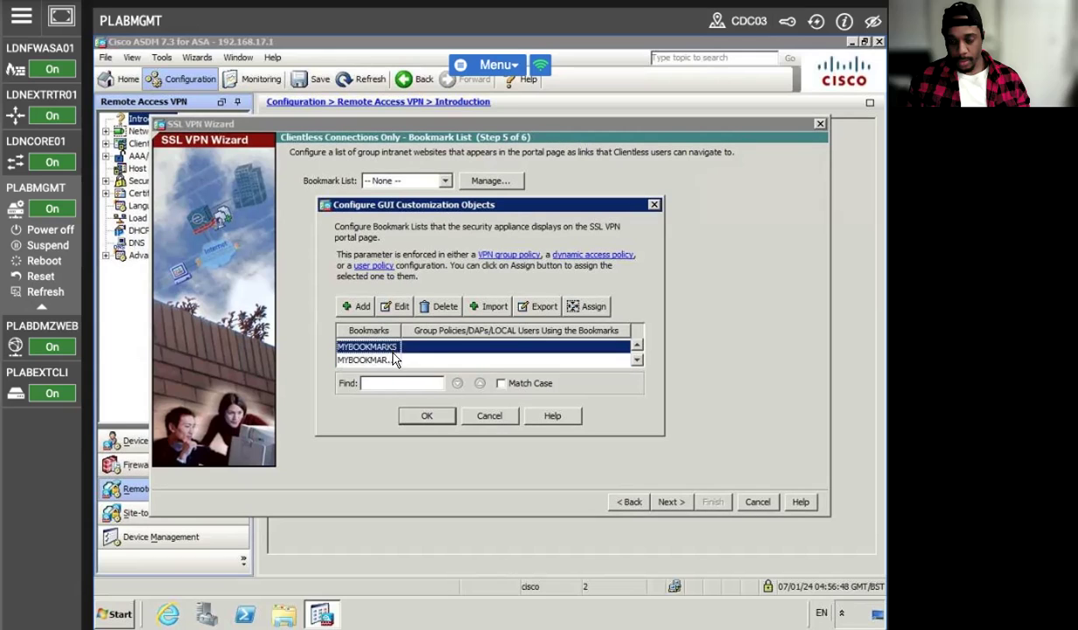
click(385, 361)
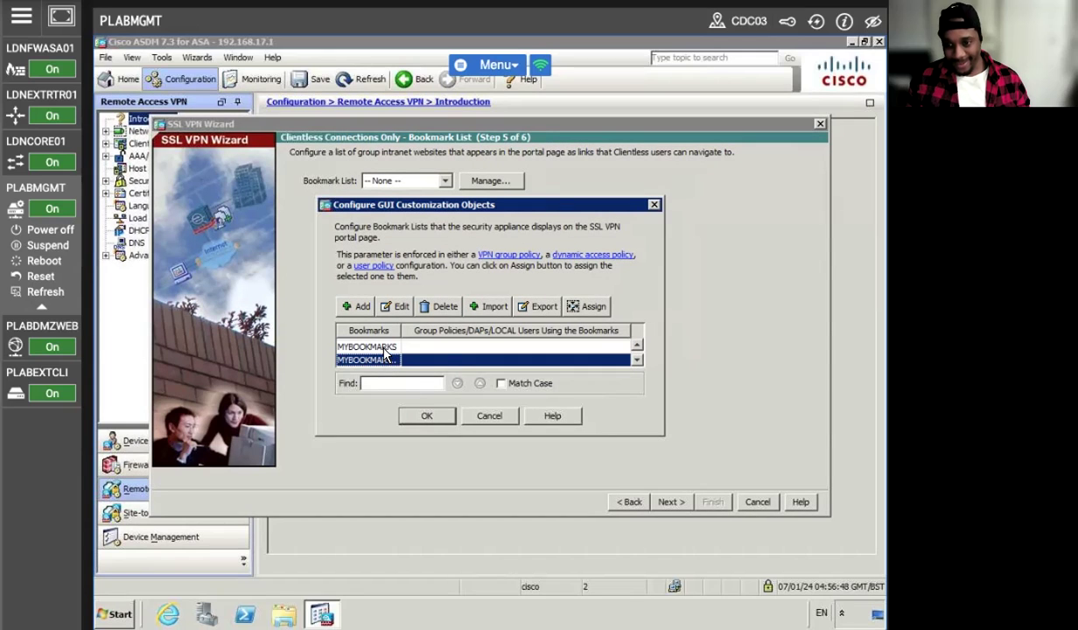
click(373, 347)
click(411, 361)
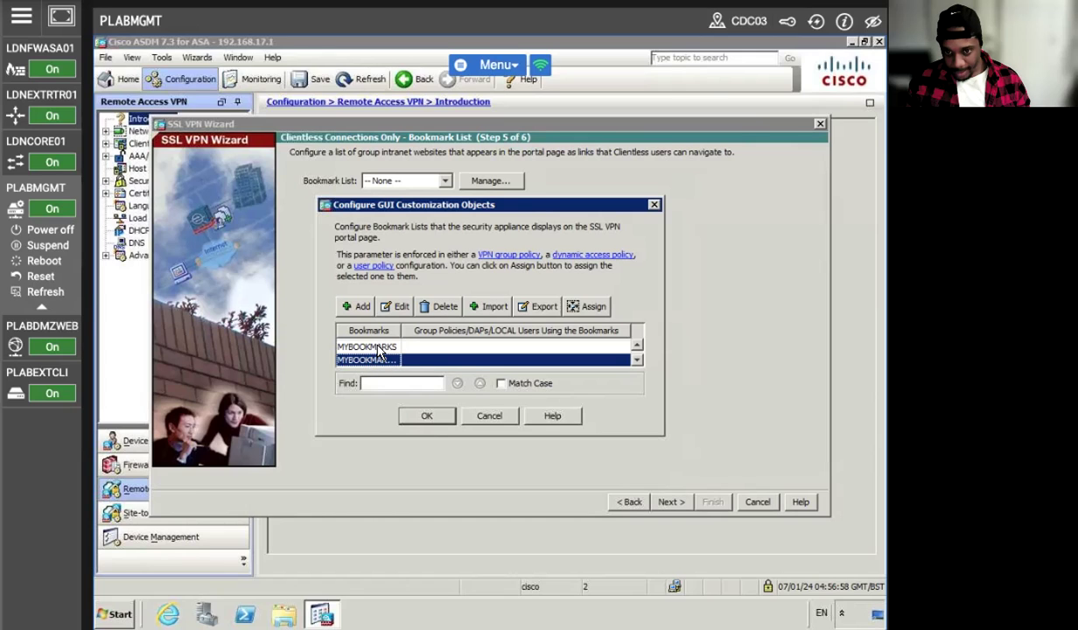
click(378, 348)
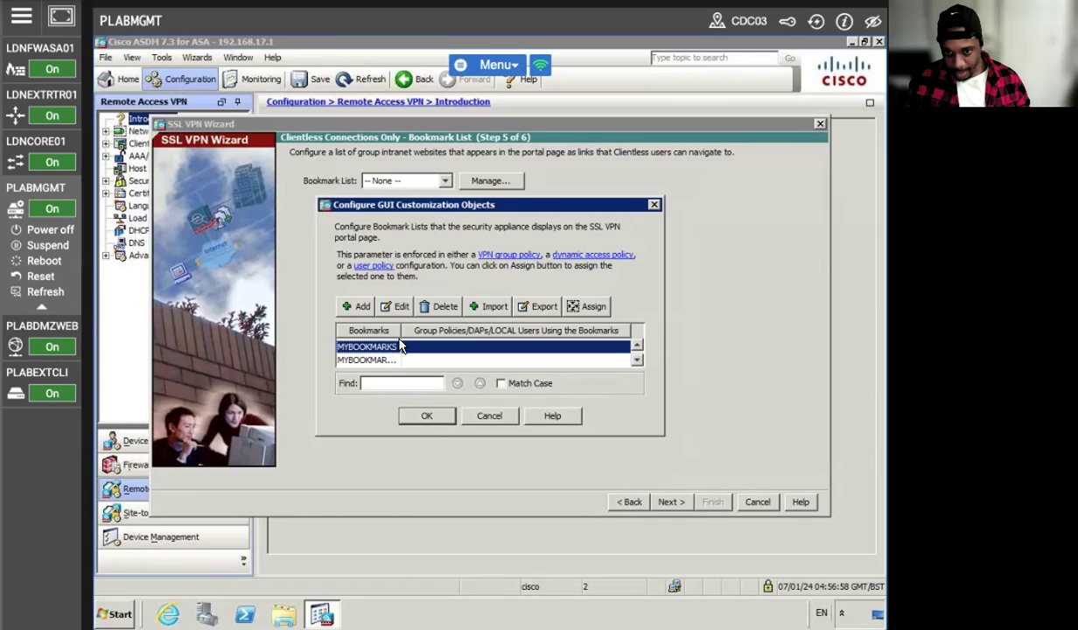
drag(400, 333, 430, 334)
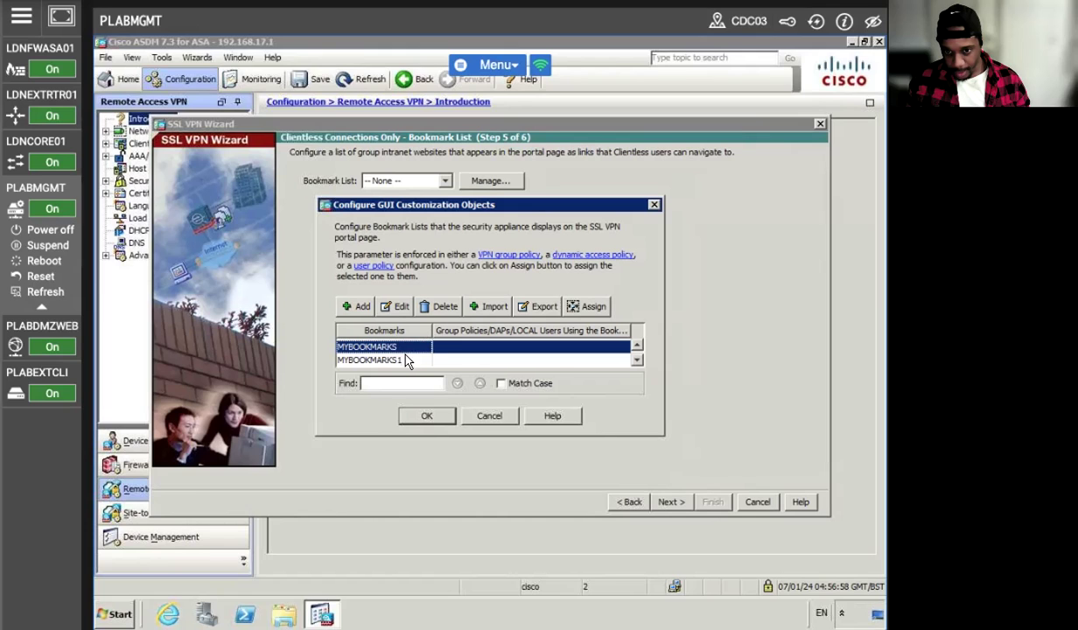
click(405, 359)
click(443, 313)
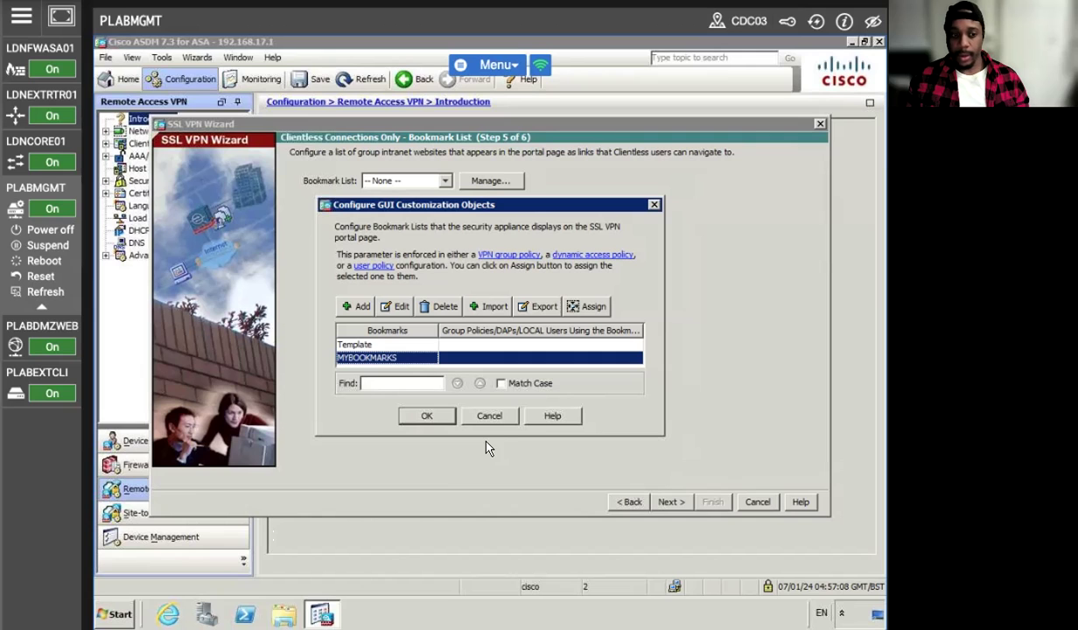
click(428, 413)
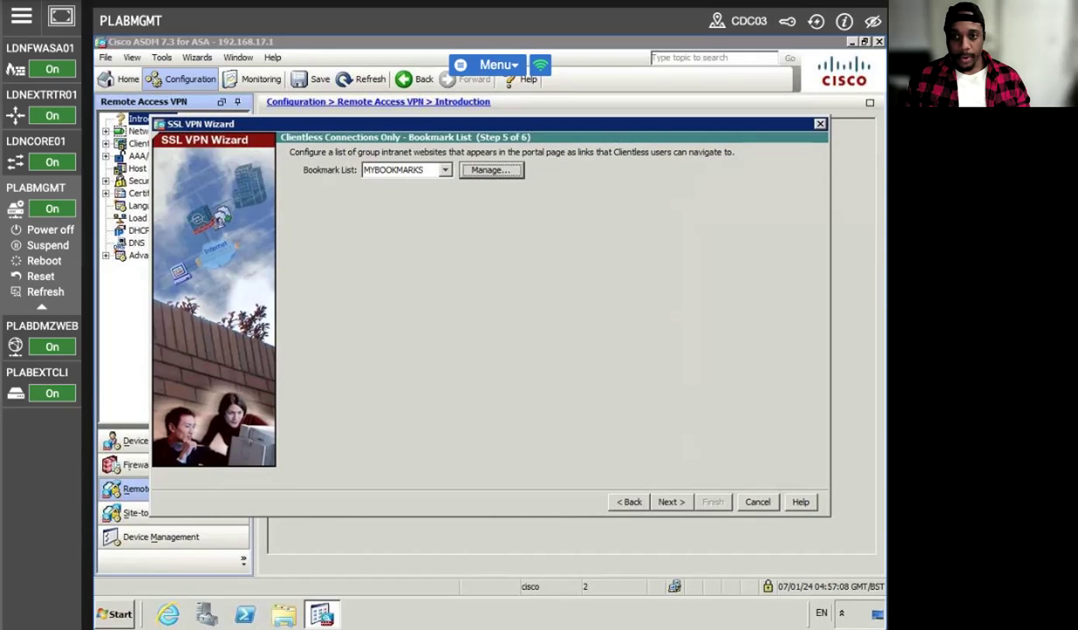
click(670, 501)
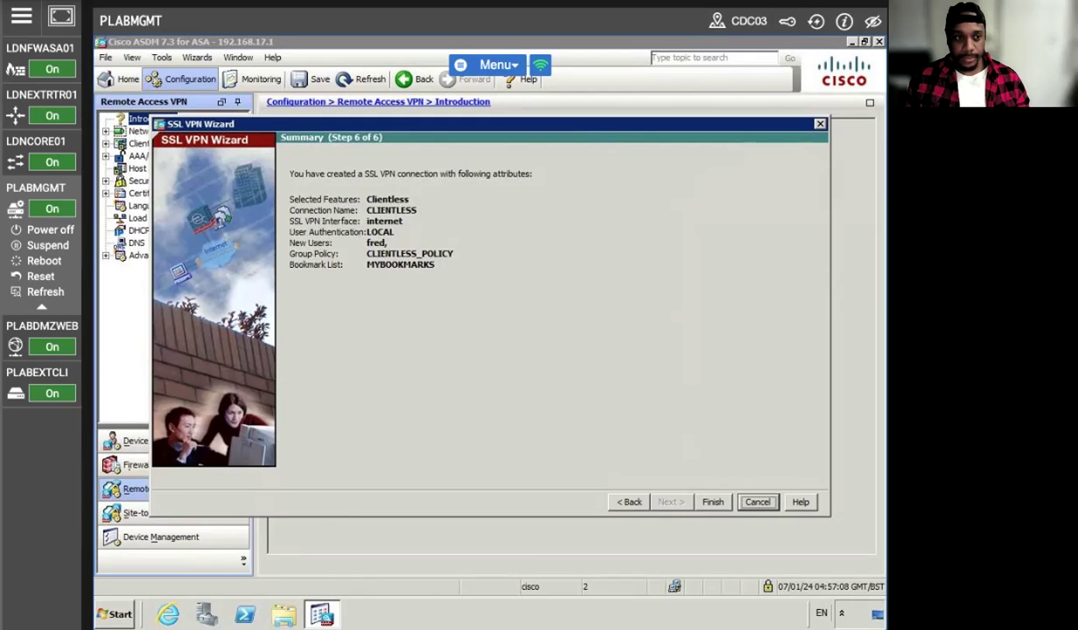
- Apply the CLIENTLESS VPN configuration, close the command error report, and finish the wizard
click(705, 499)
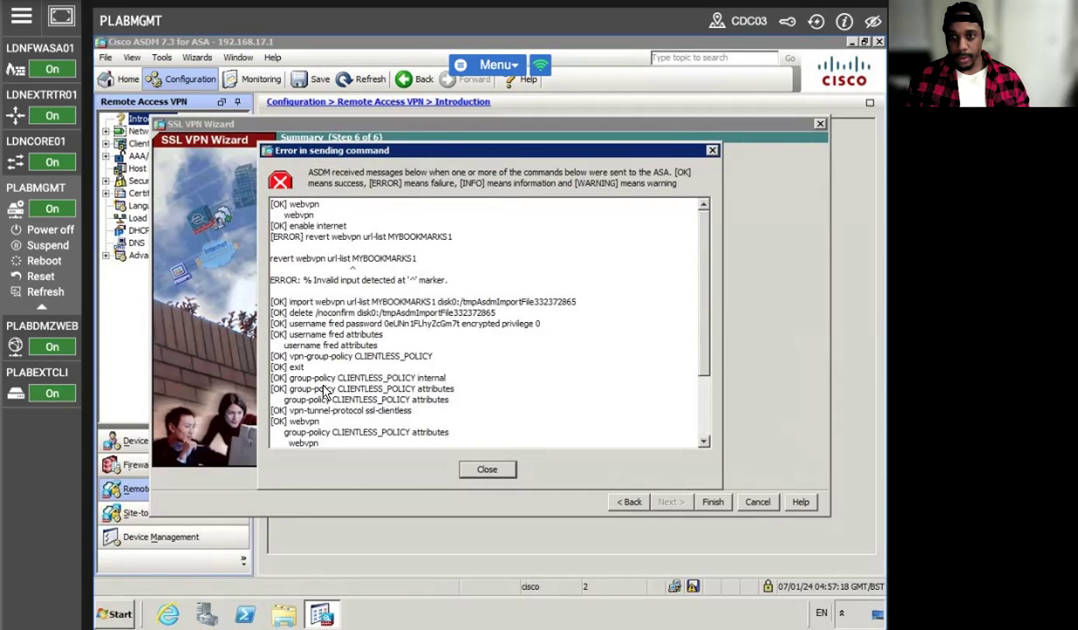
scroll(391, 337, down, 3)
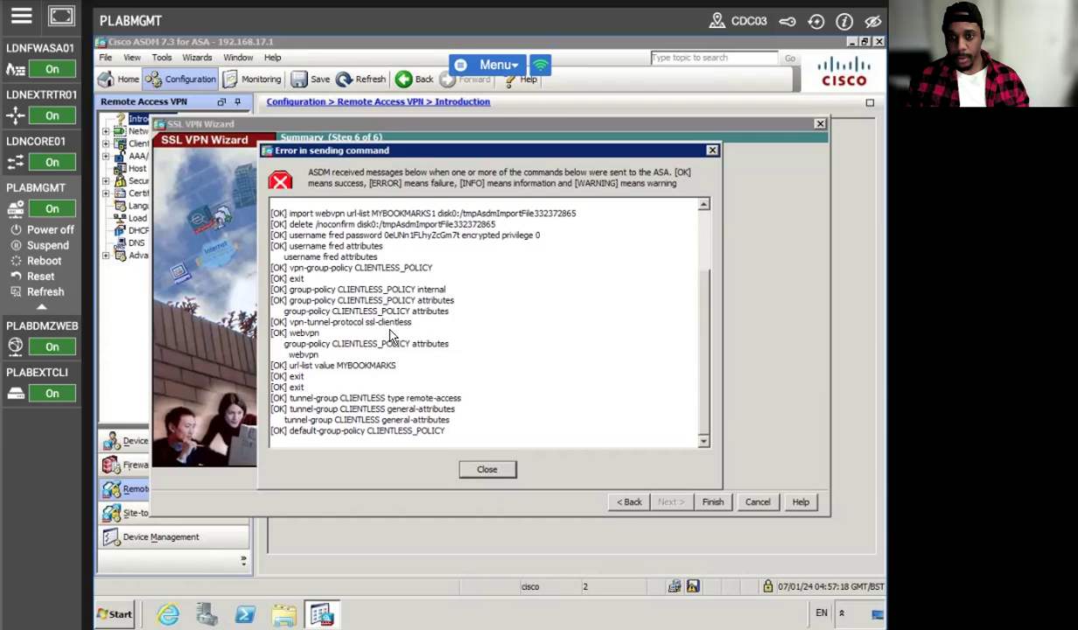
scroll(404, 344, up, 1)
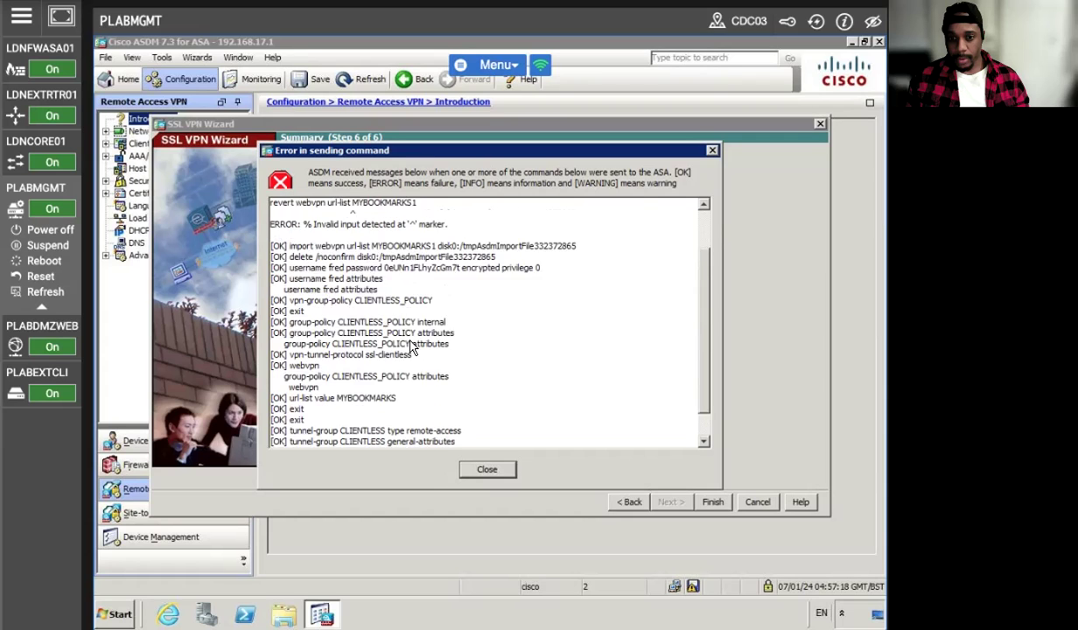
scroll(411, 347, up, 2)
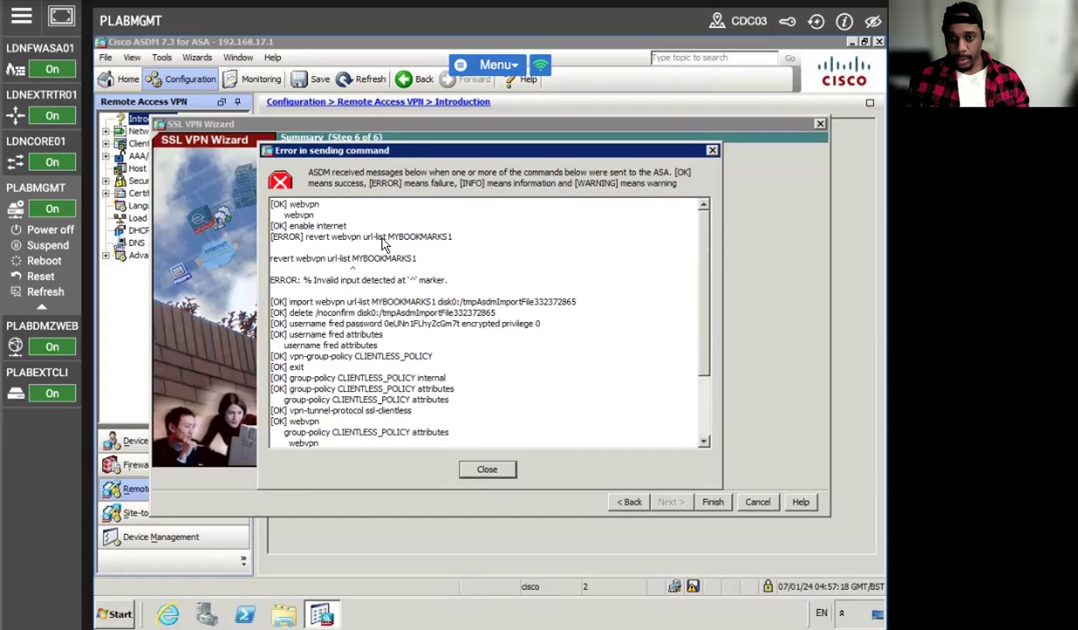
click(464, 469)
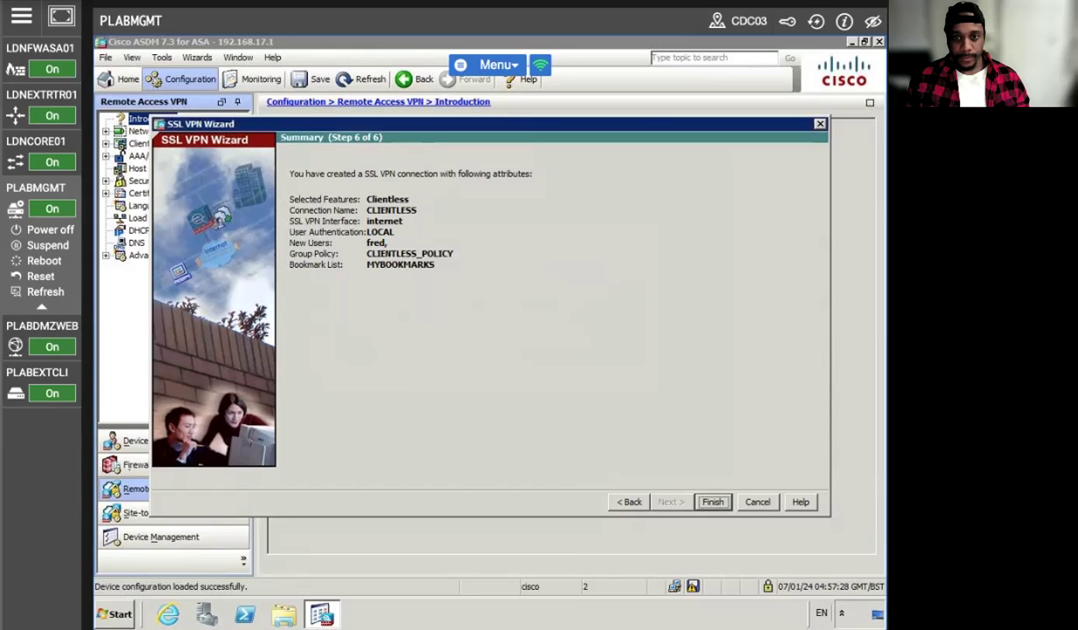
click(705, 501)
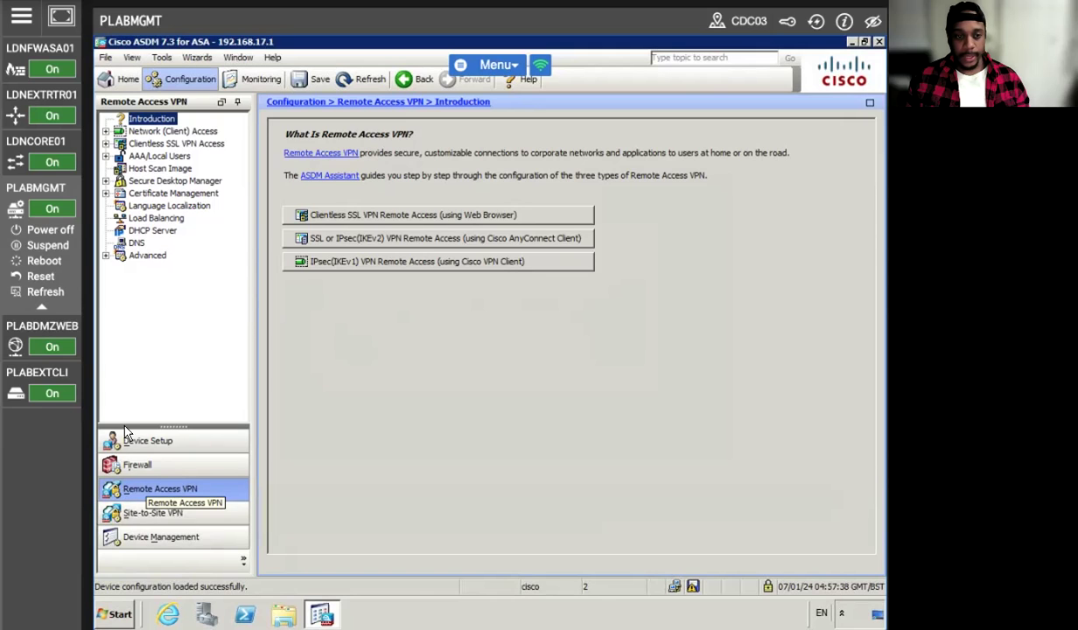
mouse_move(48, 451)
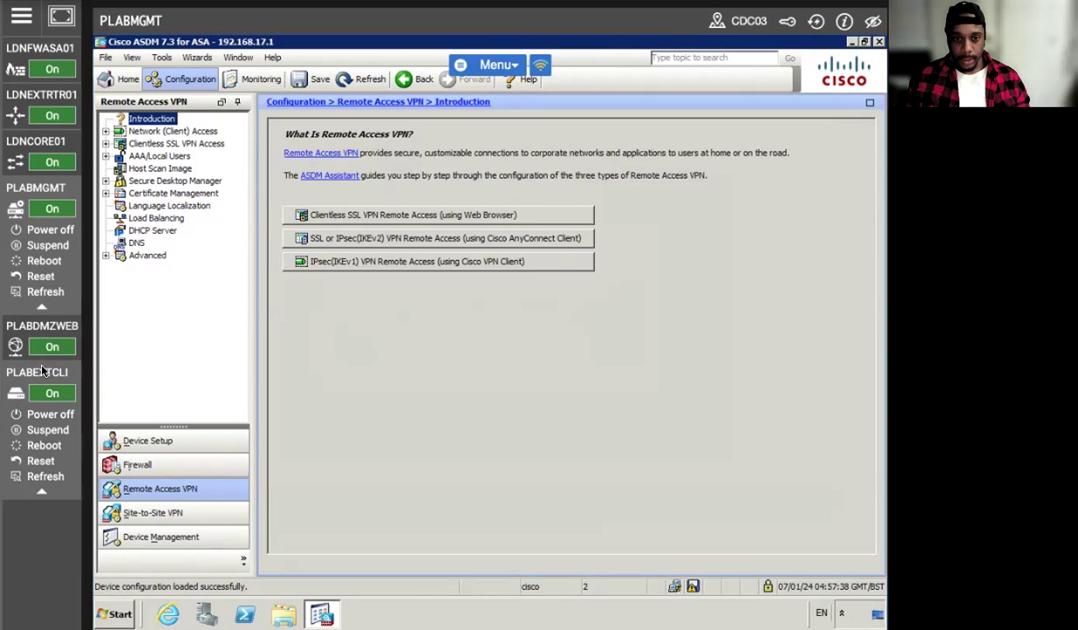
click(41, 371)
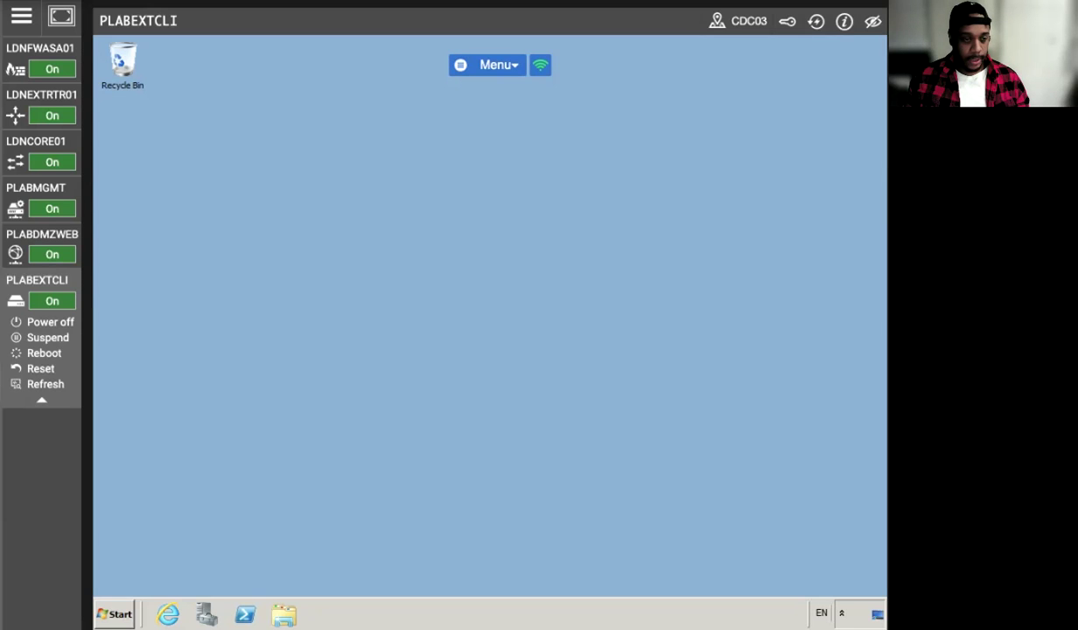
click(167, 614)
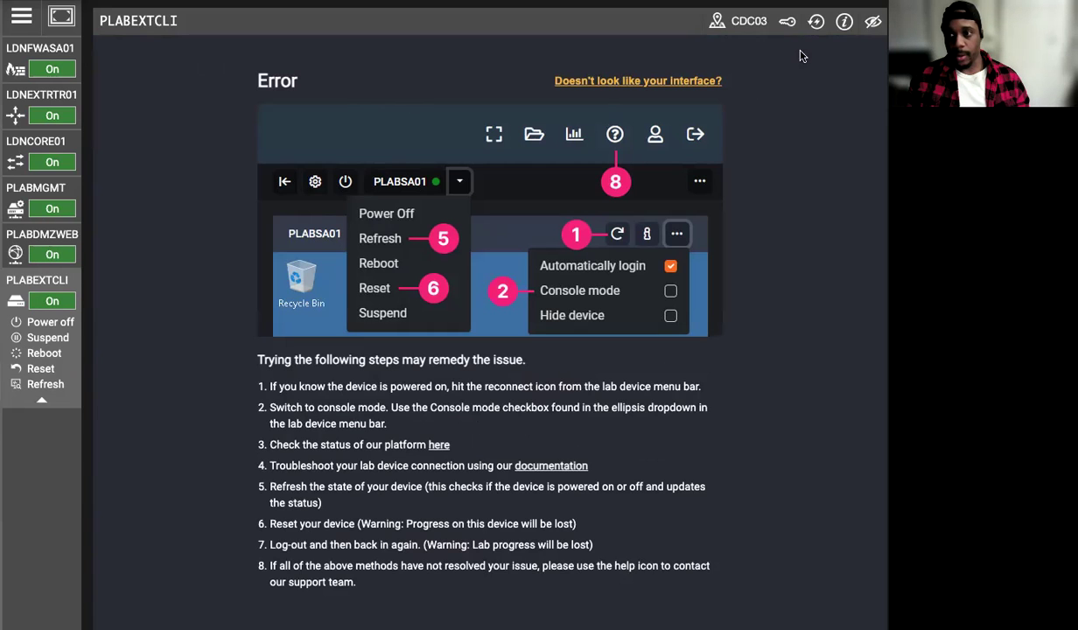
click(815, 21)
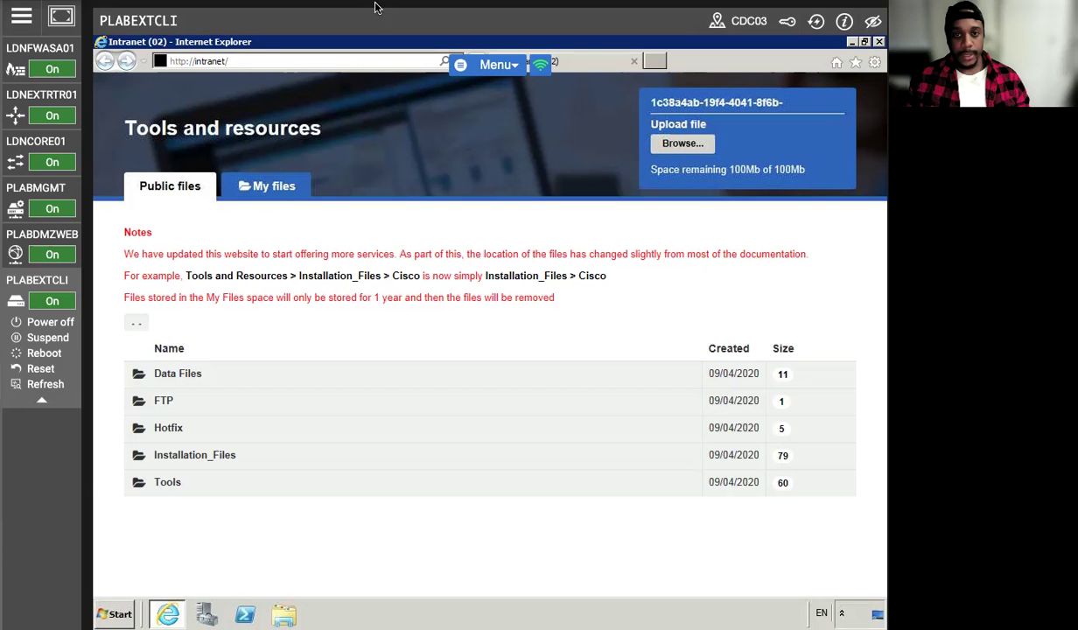
click(211, 63)
right_click(204, 58)
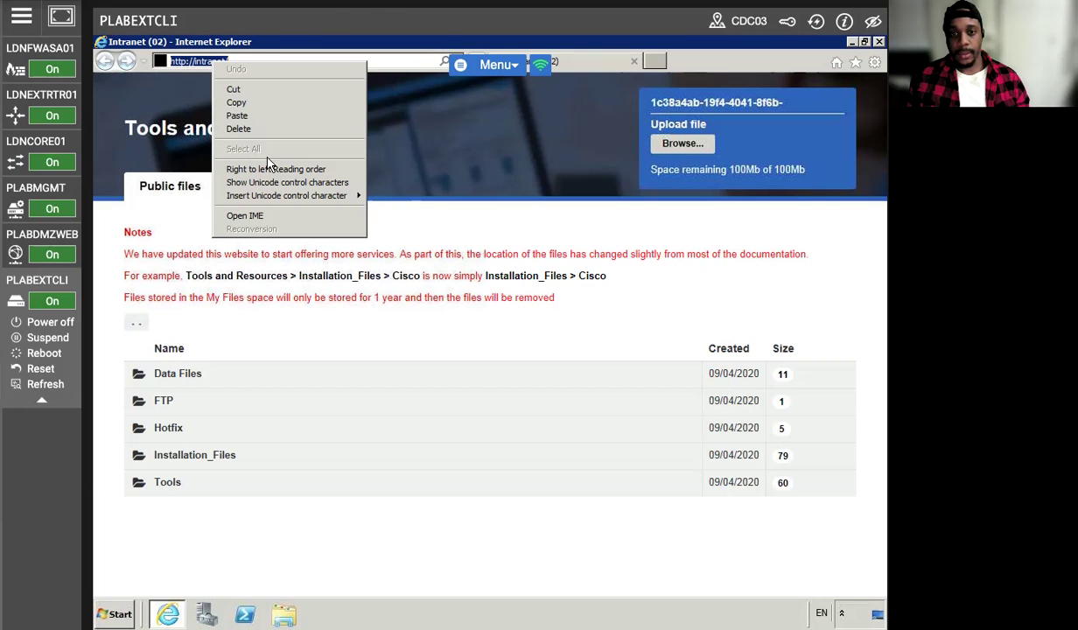
click(243, 114)
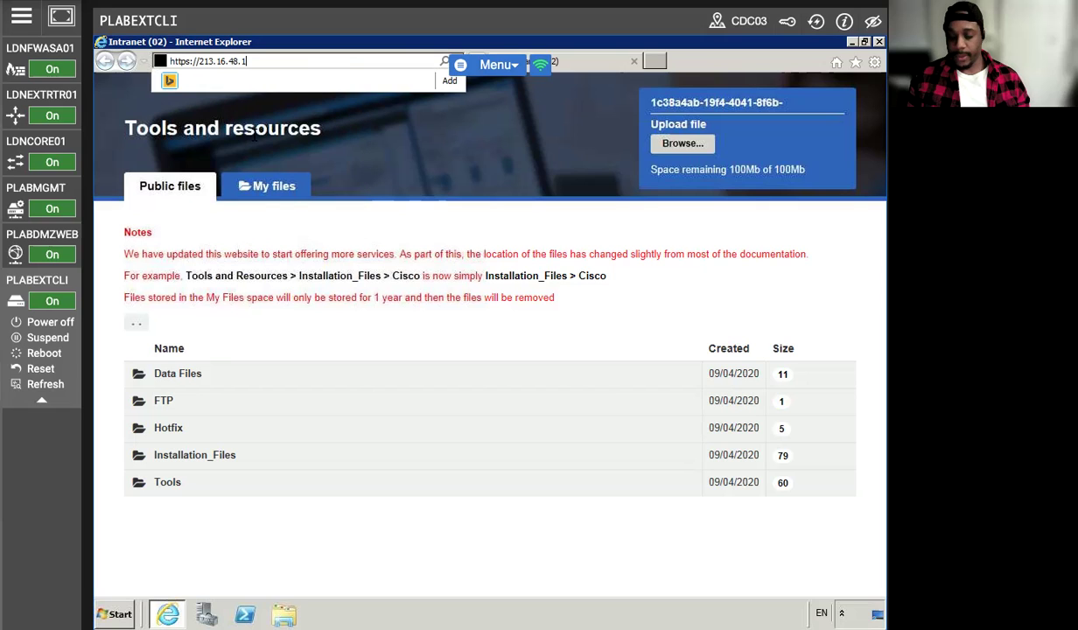
key(Return)
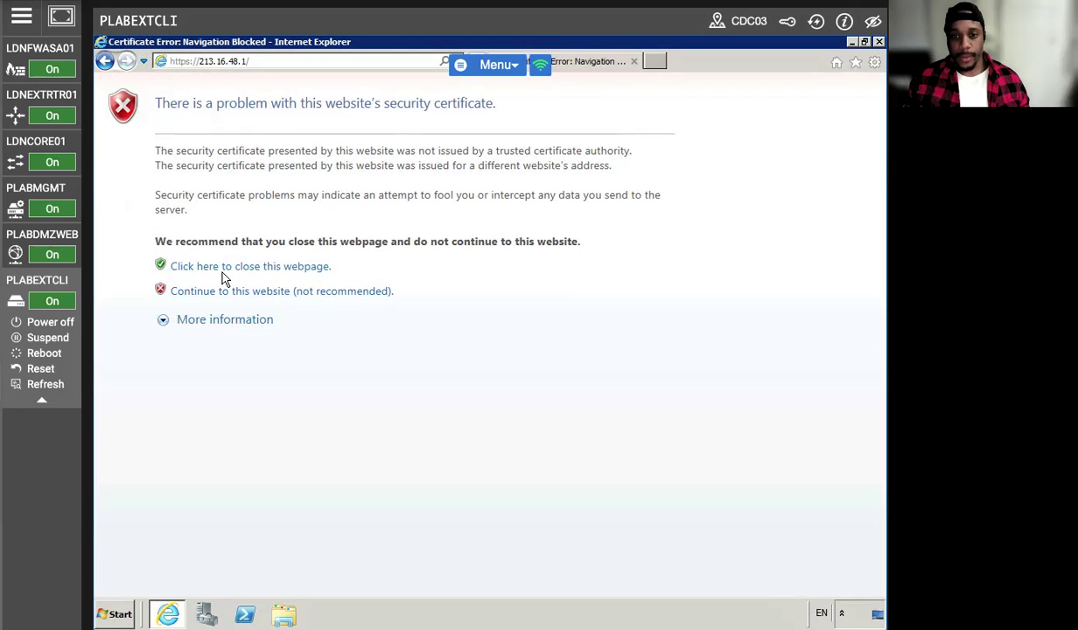
- Log in to the SSL VPN portal past the certificate warning with the new VPN user's username and password, declining password saving
click(223, 291)
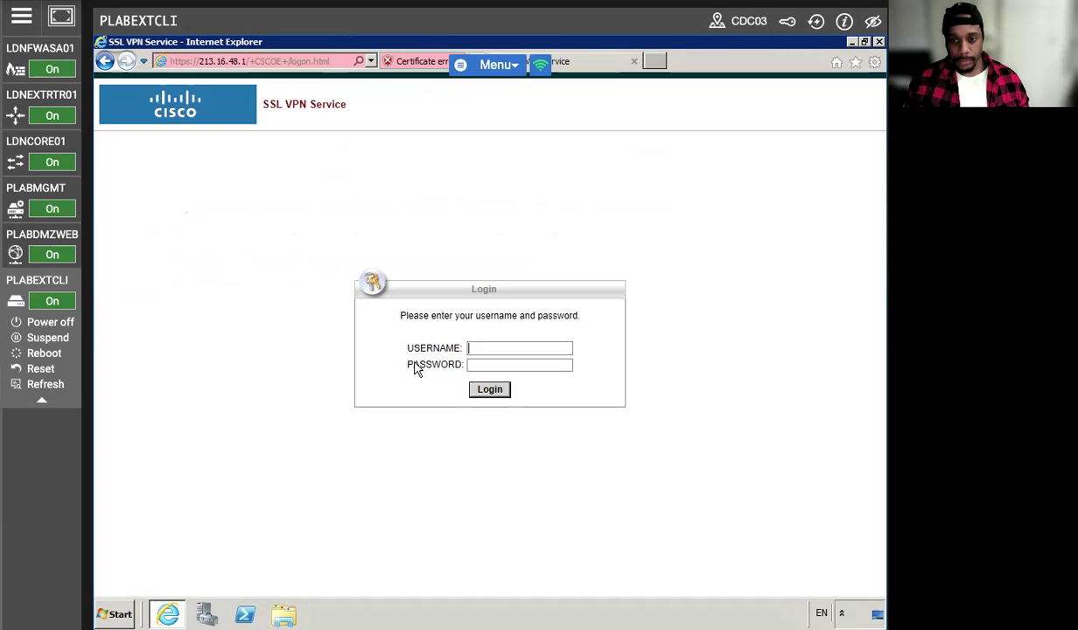
text(fred)
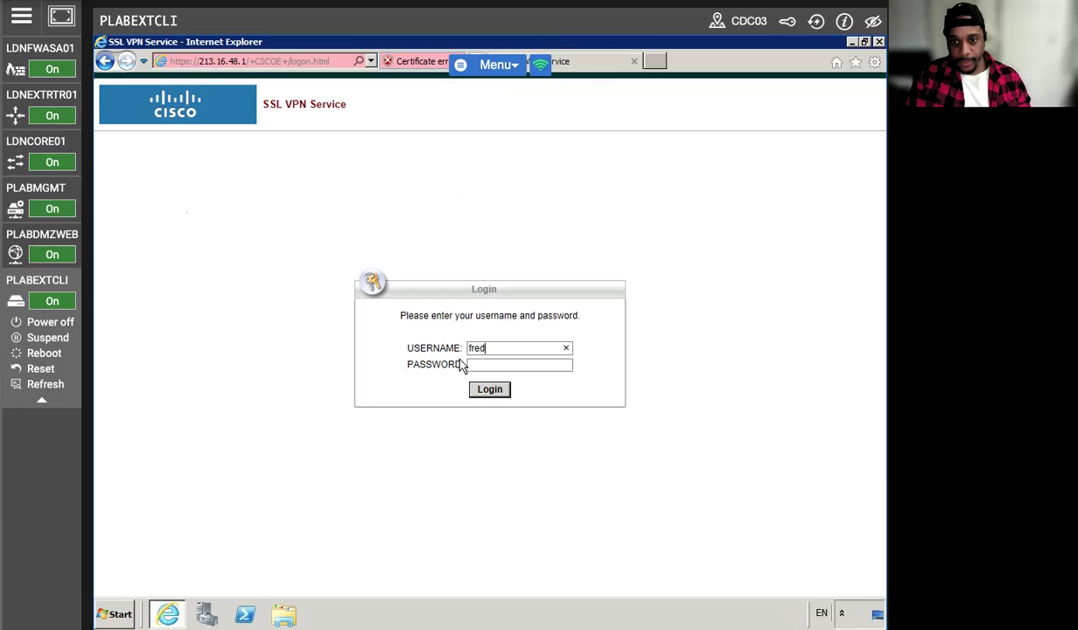
key(Tab)
text(****)
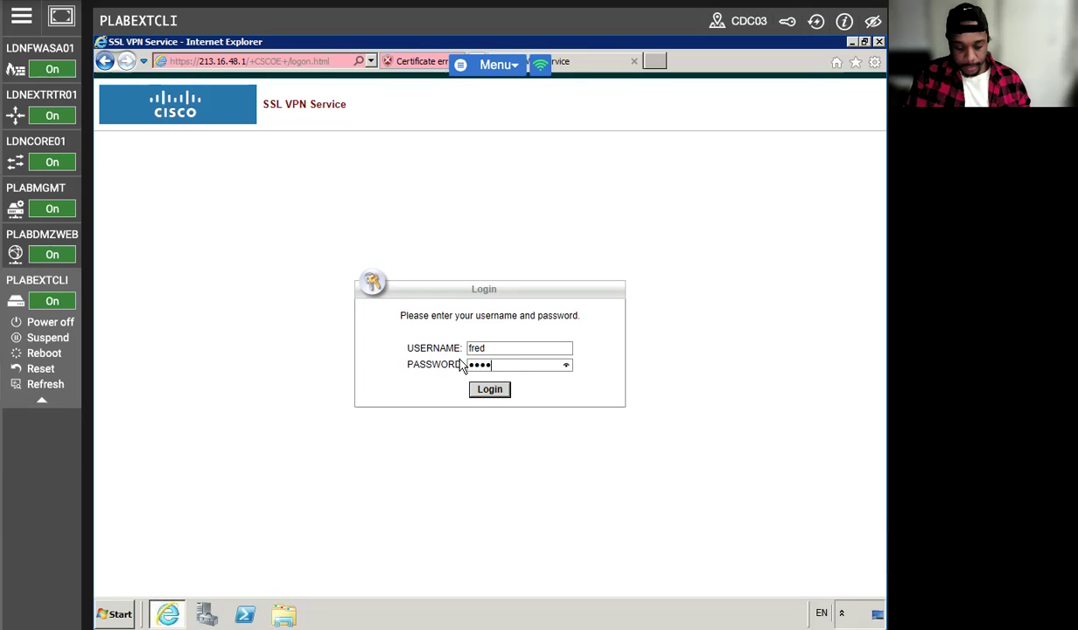
key(Return)
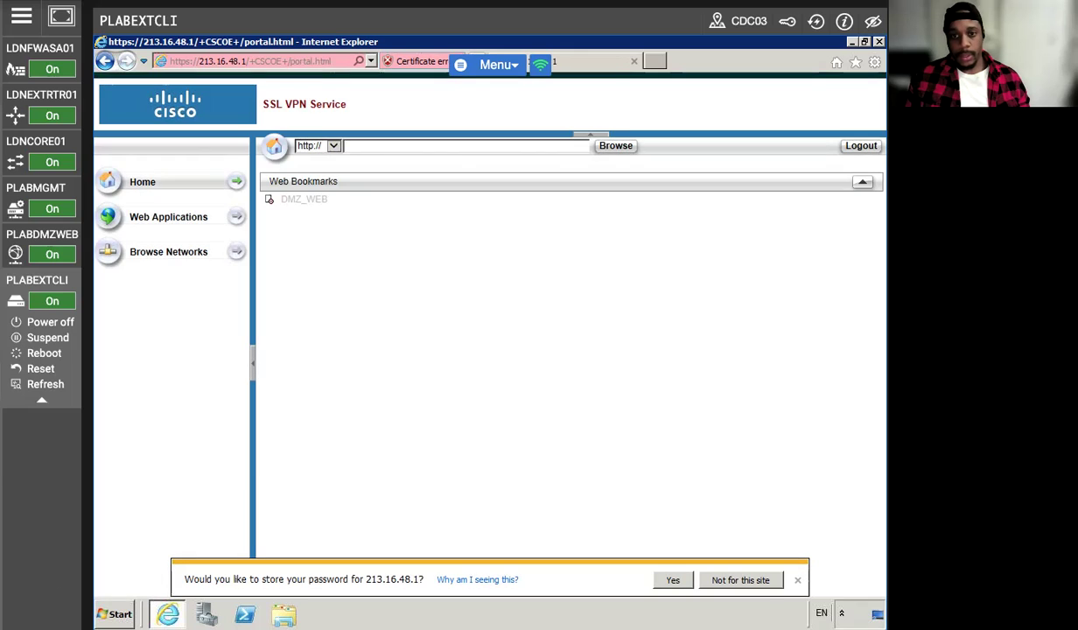
click(722, 581)
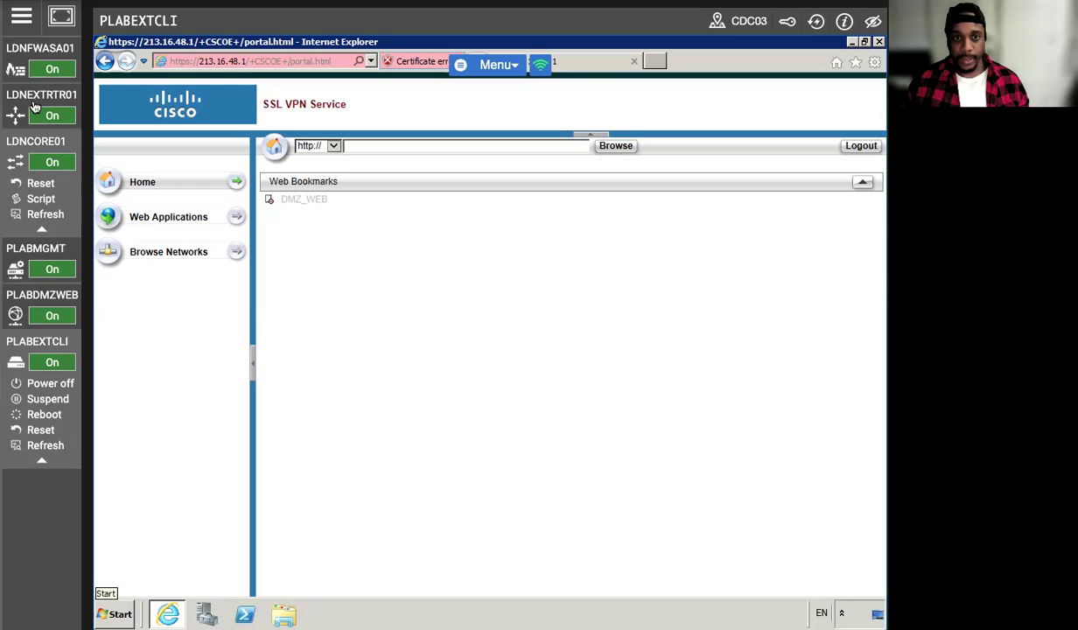
- Enter global configuration mode on the LDNFWASA01 console with configure terminal
click(40, 48)
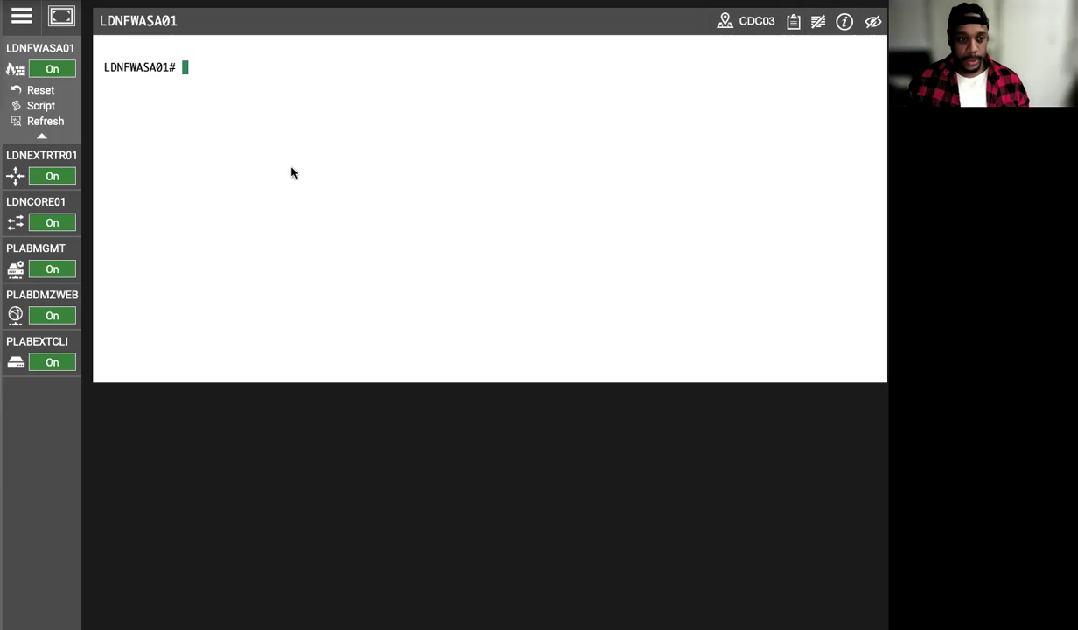
click(292, 172)
text(configure ter)
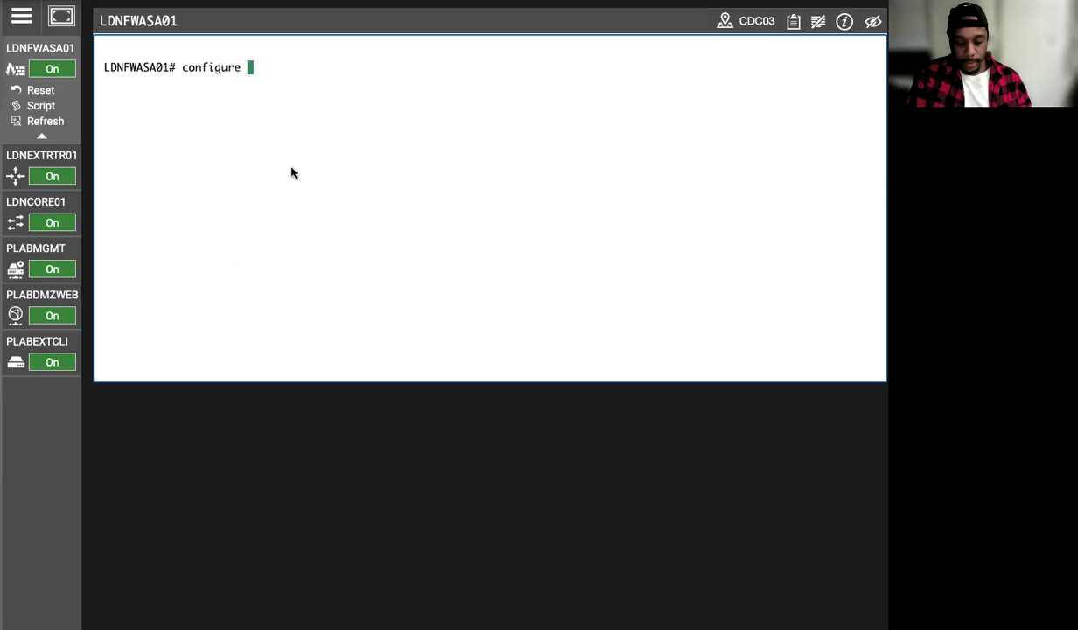
key(BackSpace)
text(erminal)
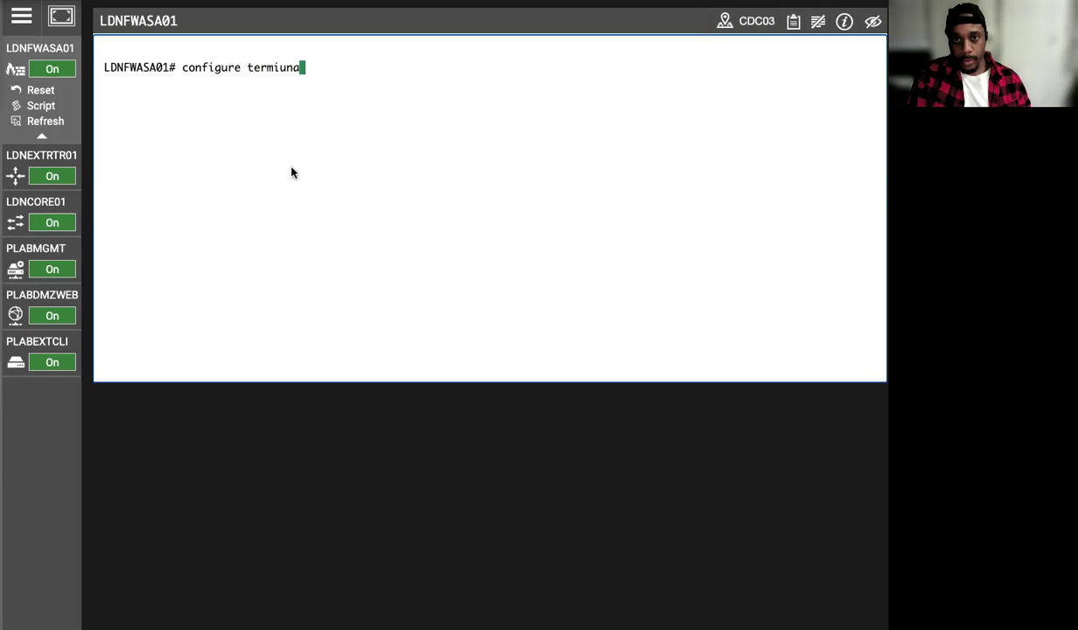
key(BackSpace)
key(BackSpace)
key(BackSpace)
text(nal)
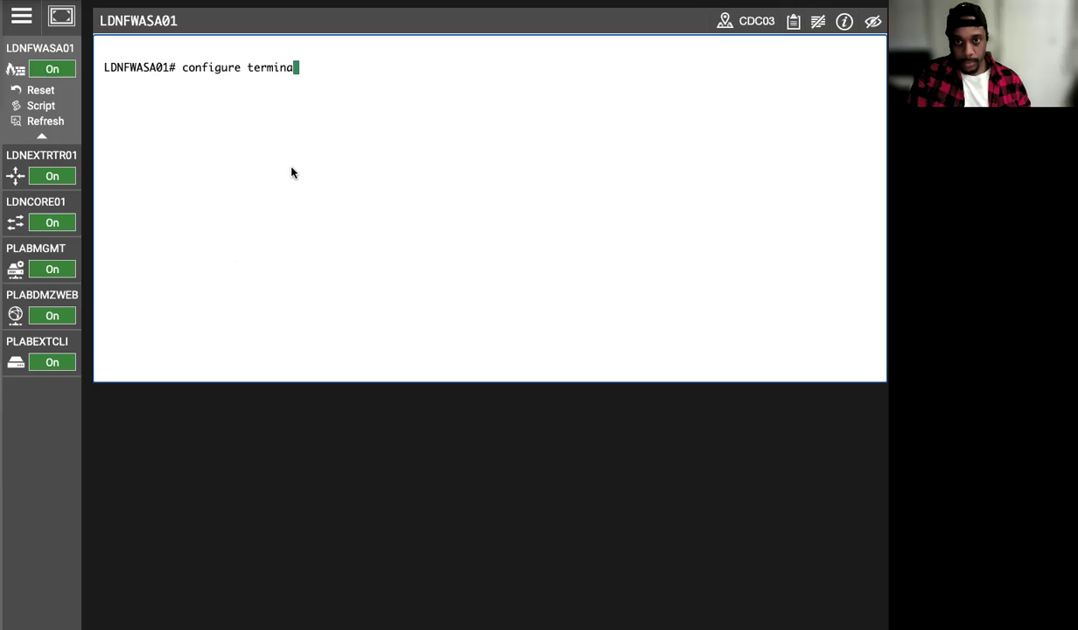
key(Return)
- Map 172.16.16.10 to the name PLABDMZWEB, then exit back to privileged mode
text(na)
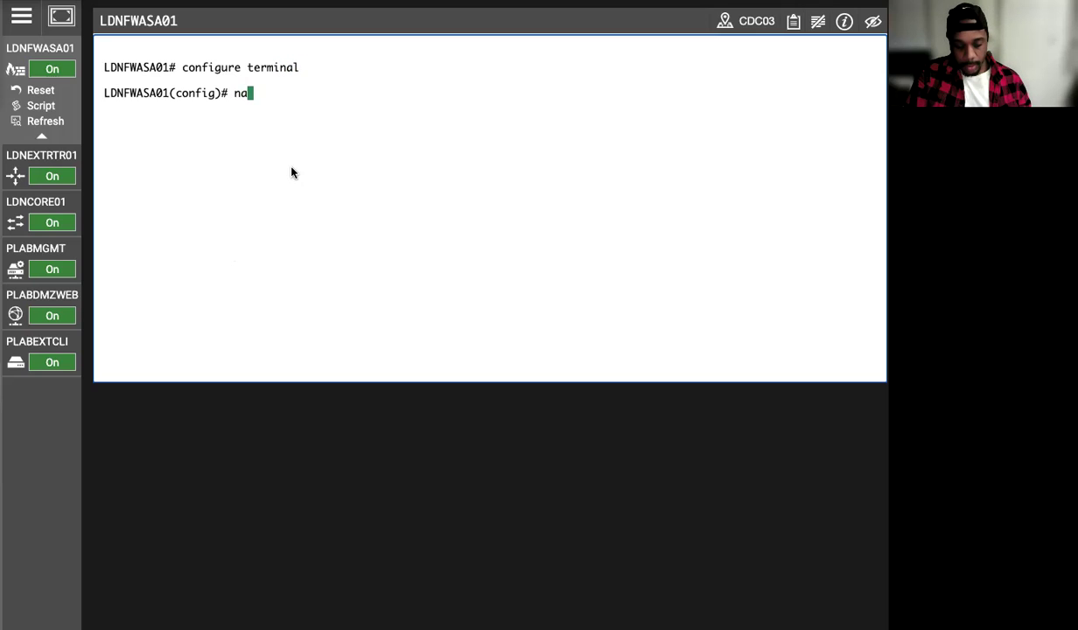
text(me 172.1)
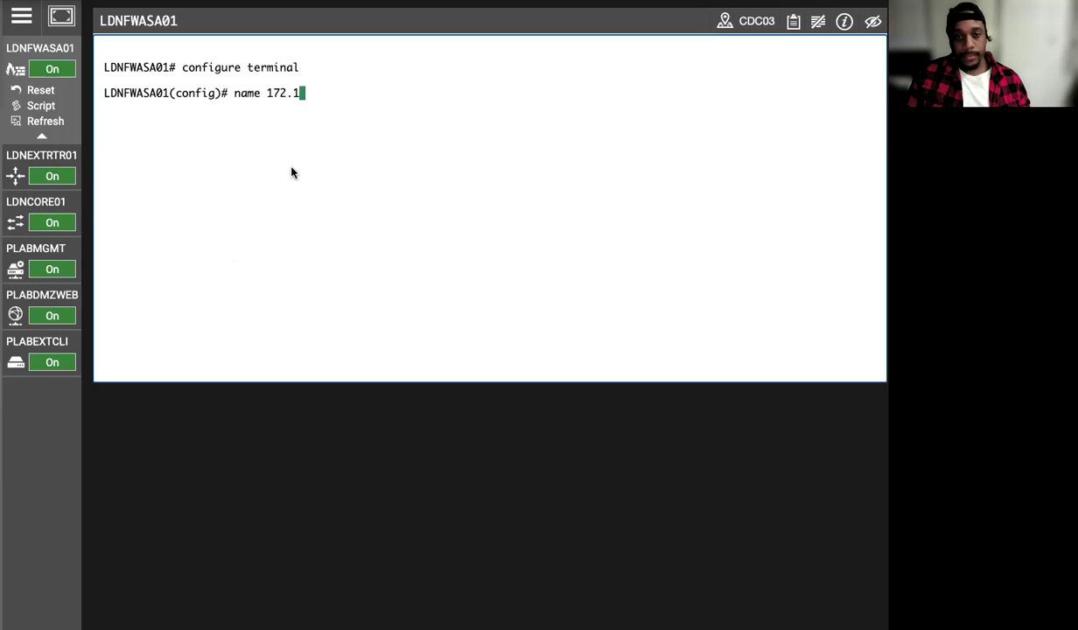
text(6.16.10)
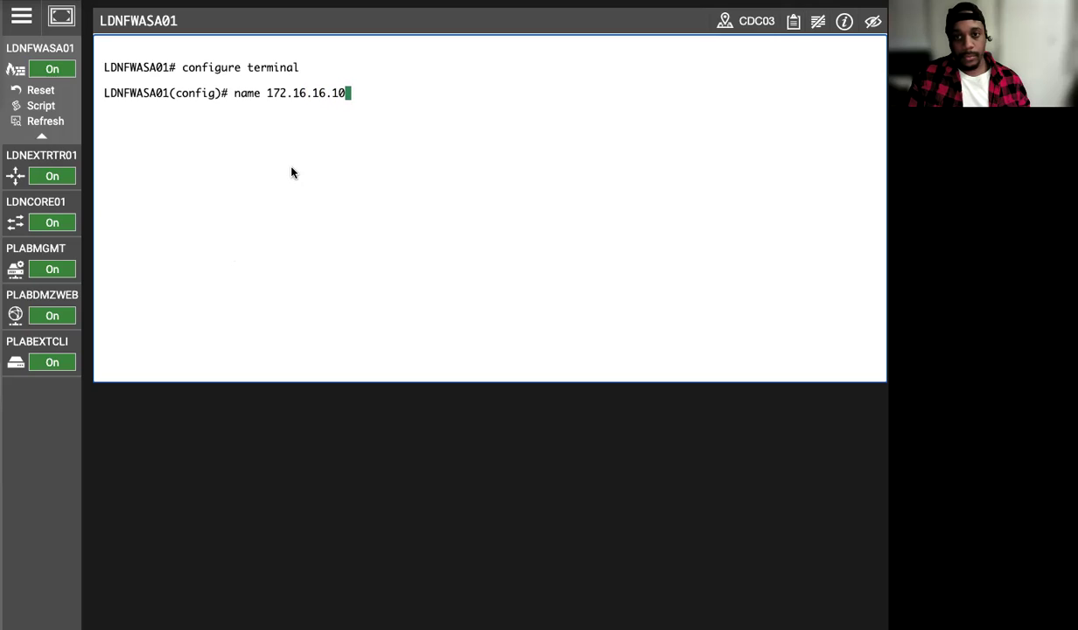
text( PLABDM)
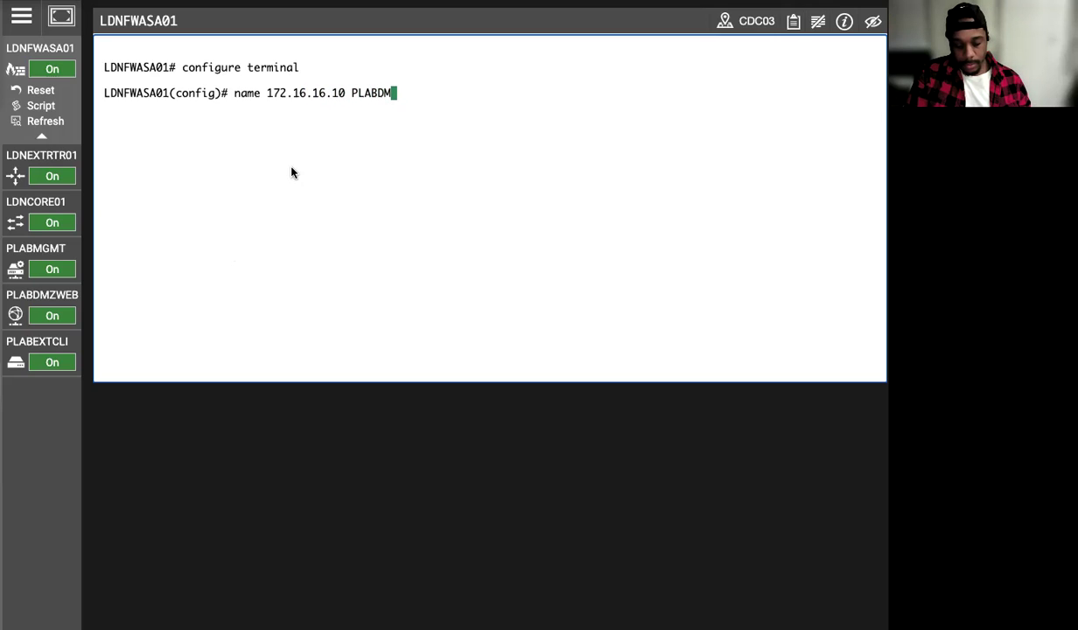
text(ZWEB)
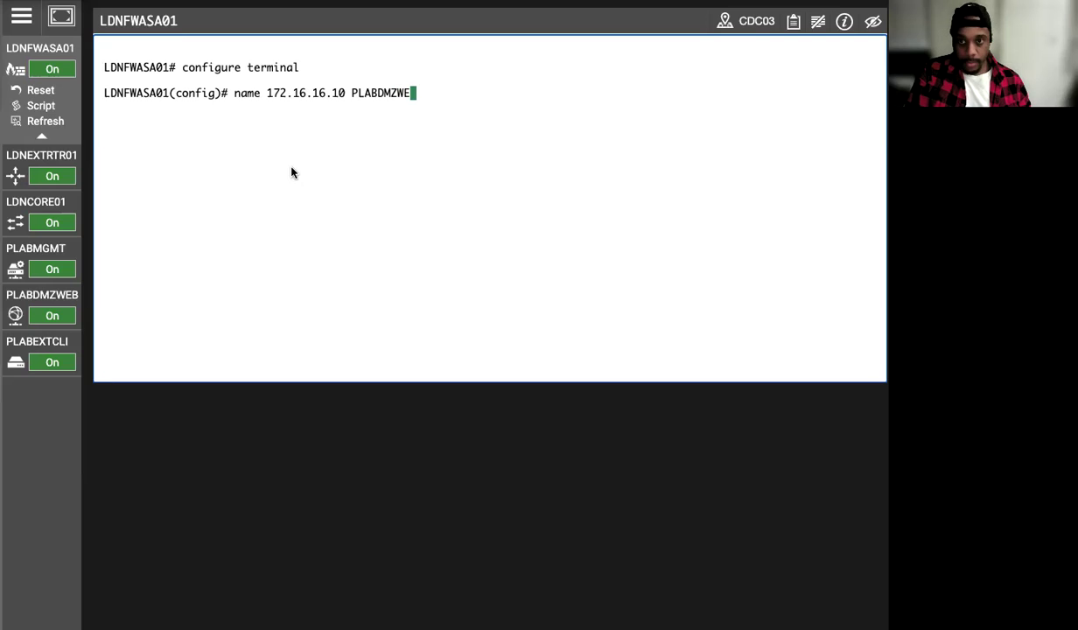
key(Return)
text(exit)
key(Return)
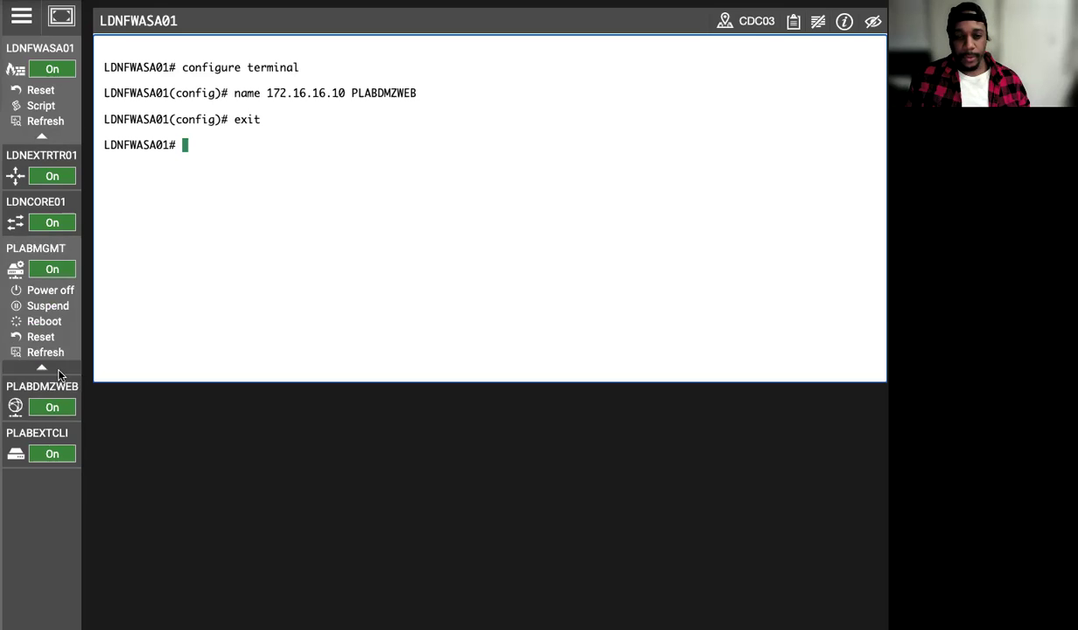
mouse_move(48, 323)
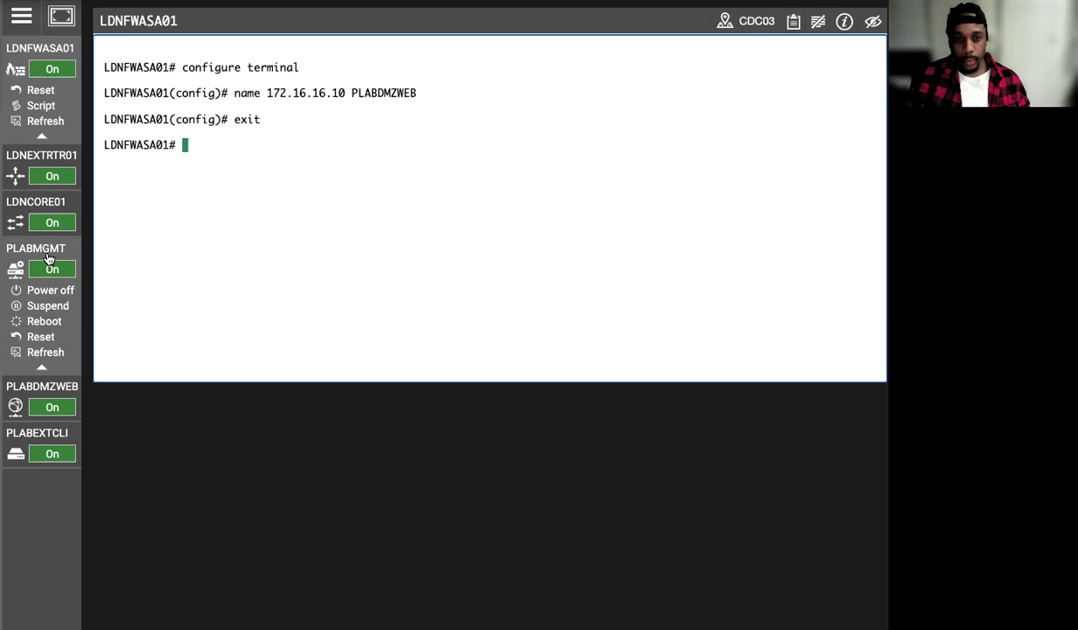
click(43, 252)
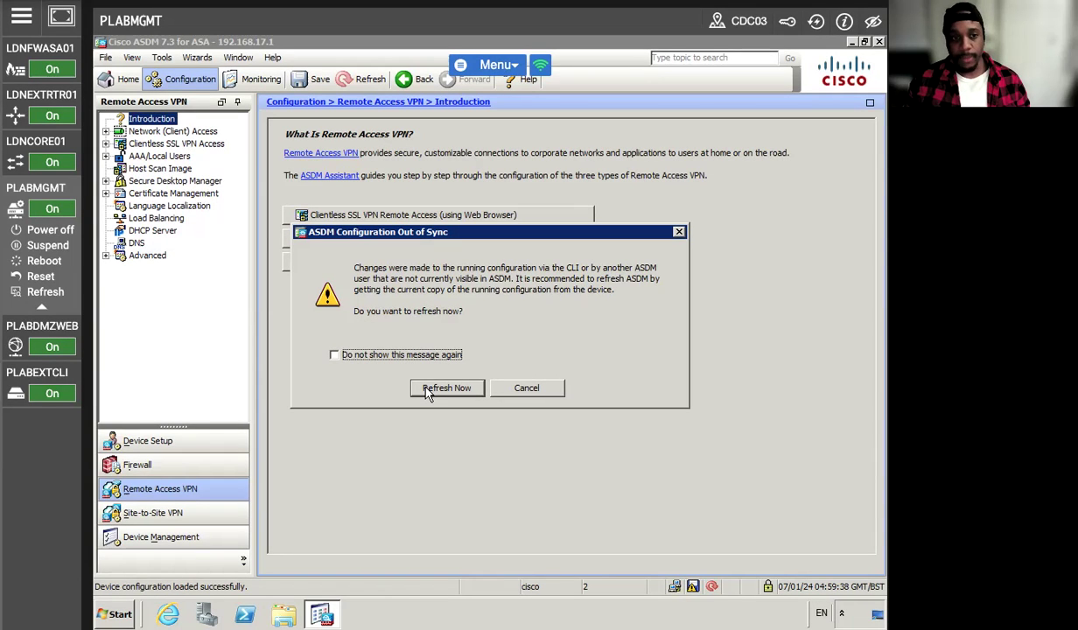
- Refresh ASDM's out-of-sync configuration from the firewall and return to the PLABEXTCLI client
click(446, 387)
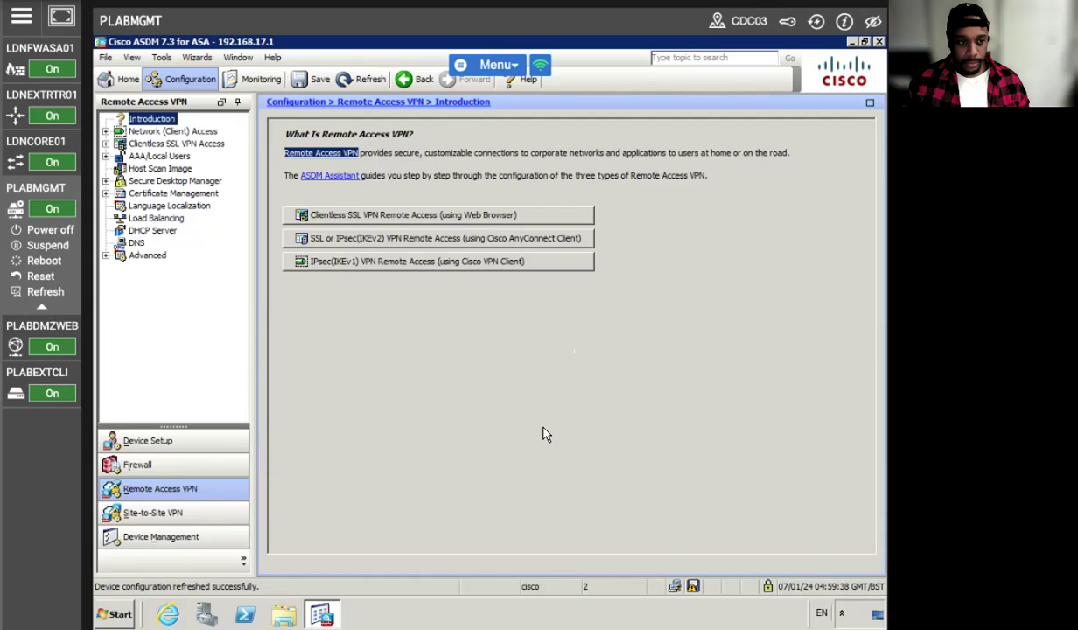
click(51, 373)
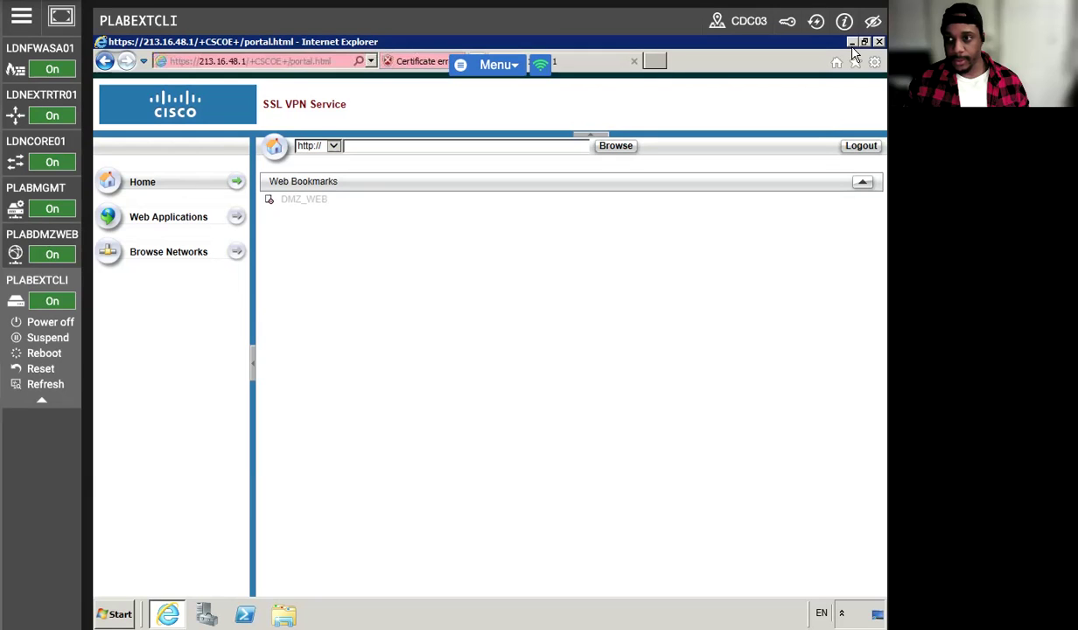
- Reload the portal, open DMZ_WEB to confirm the Cisco Security Lab page, then close Internet Explorer
right_click(607, 332)
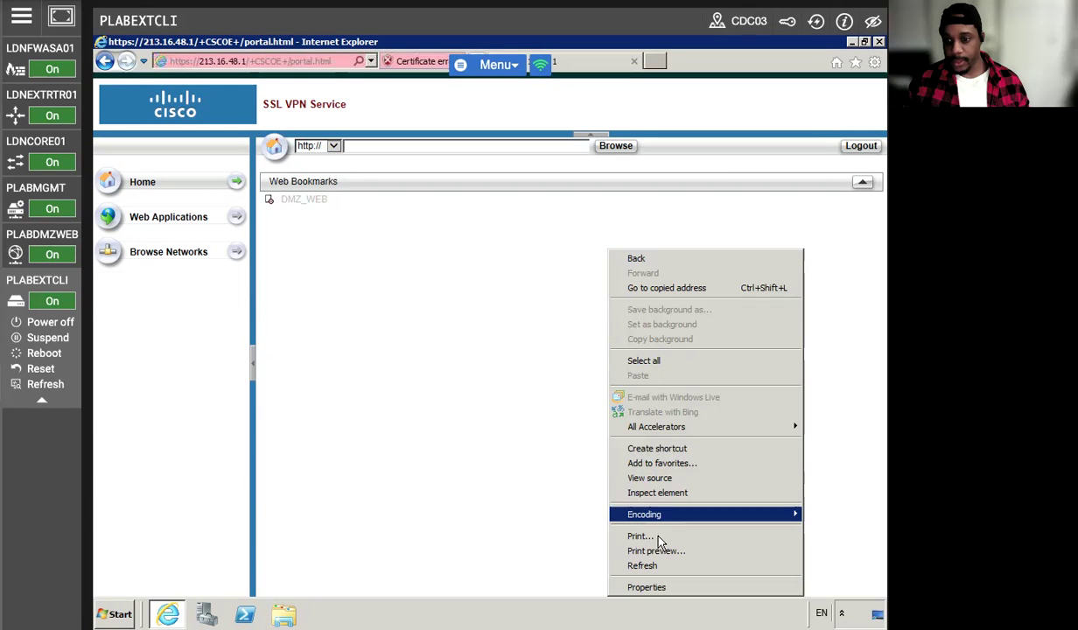
click(652, 566)
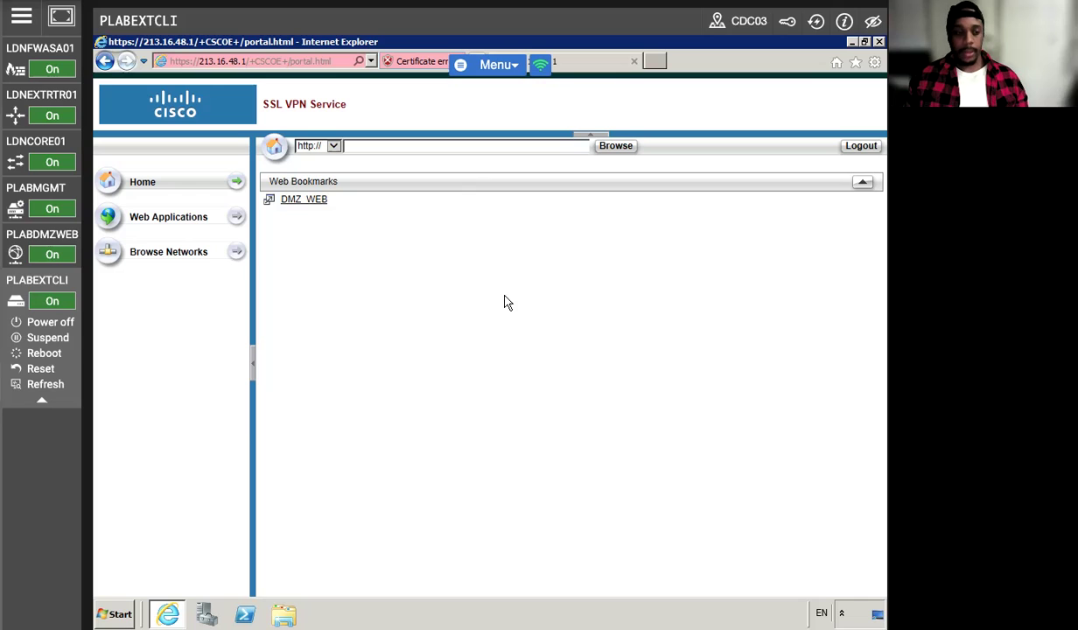
click(292, 199)
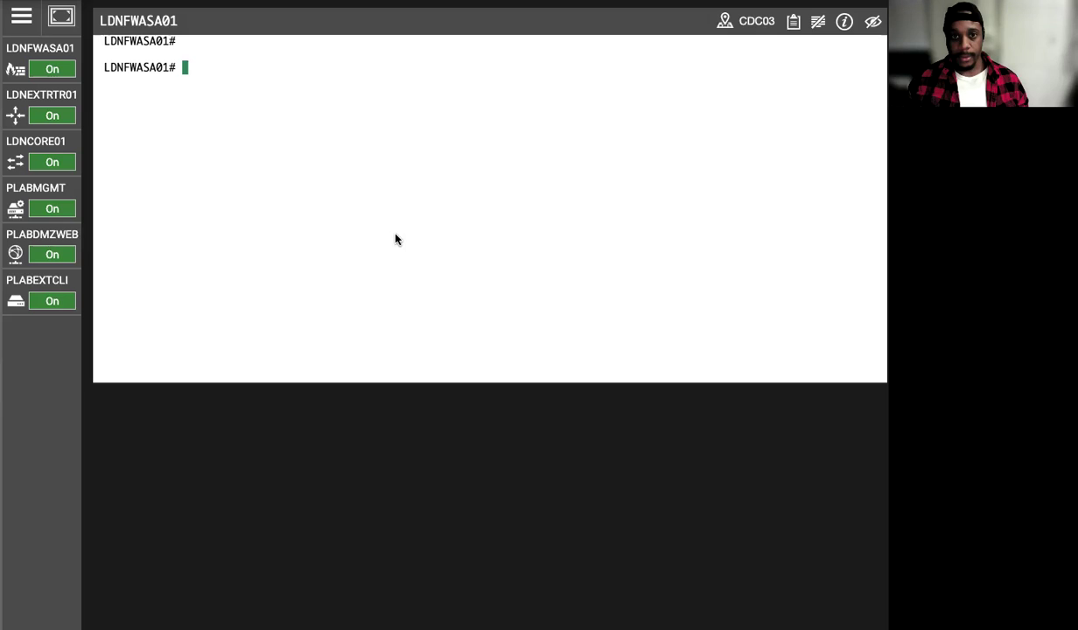
mouse_move(51, 302)
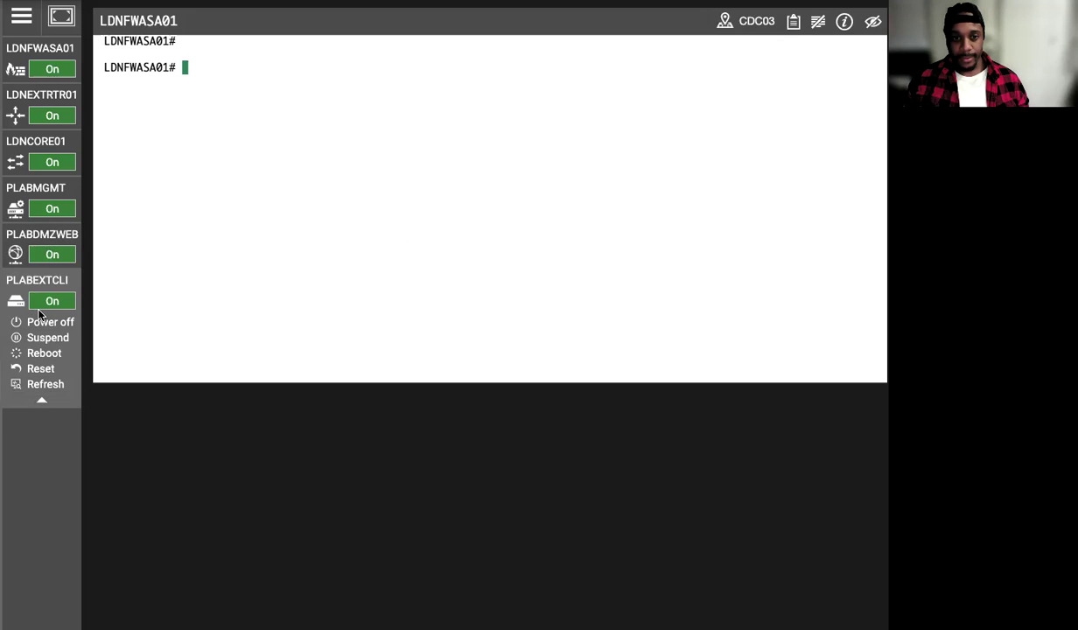
click(39, 276)
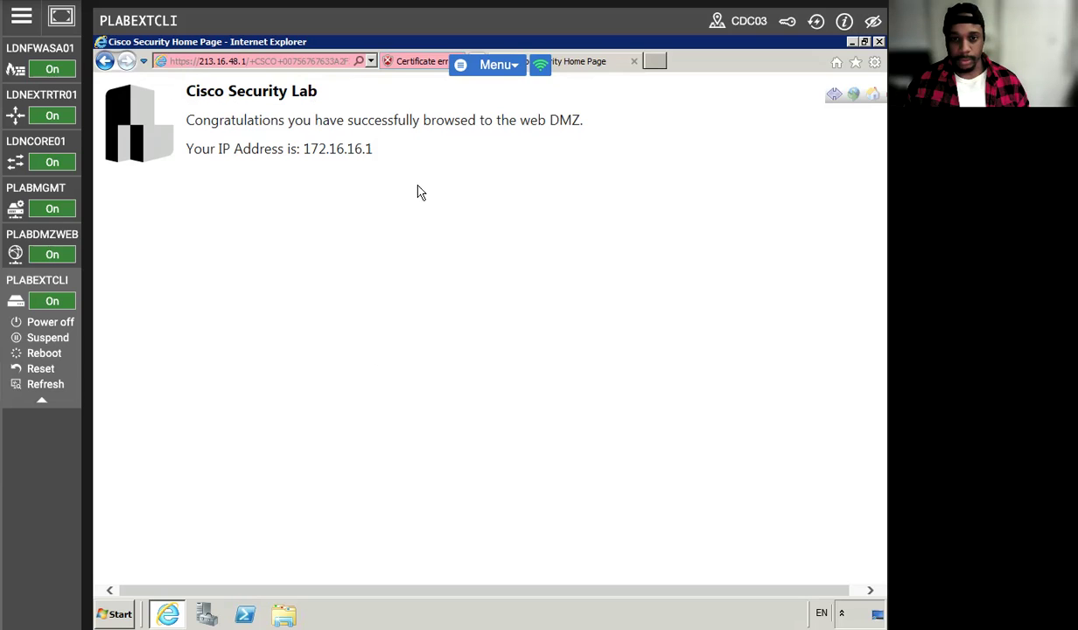
click(850, 46)
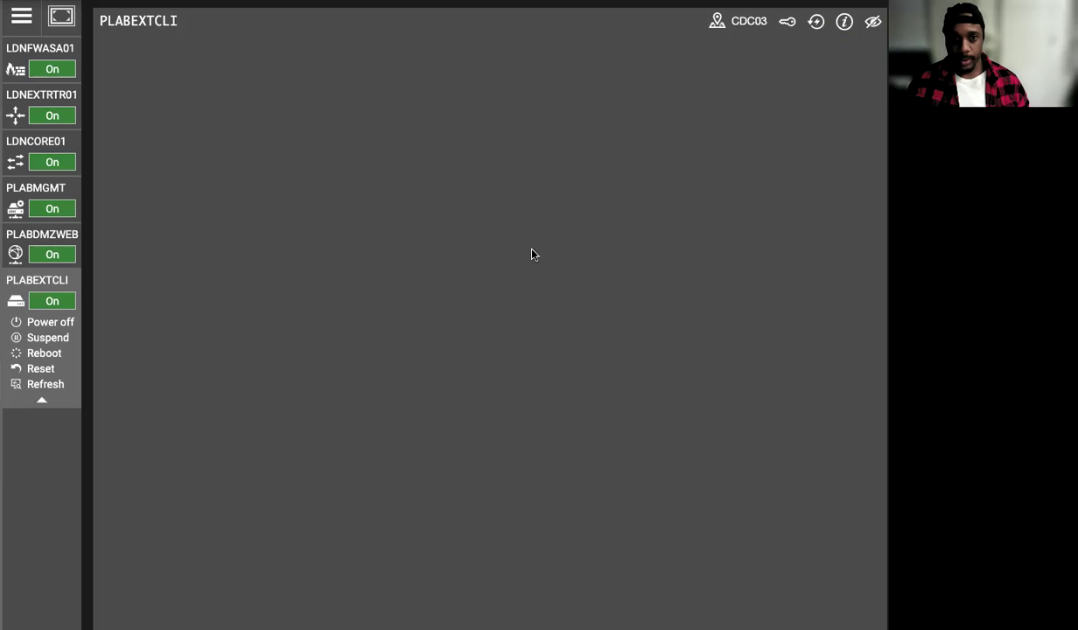
- Enter global configuration mode on LDNFWASA01 with configure terminal
click(46, 59)
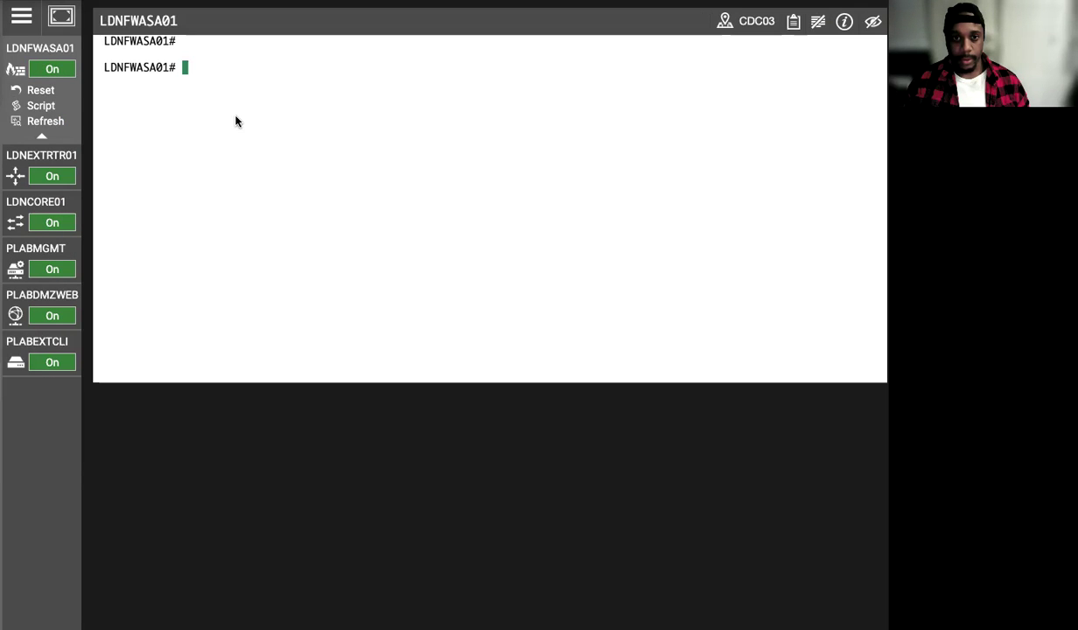
click(236, 119)
text(configu)
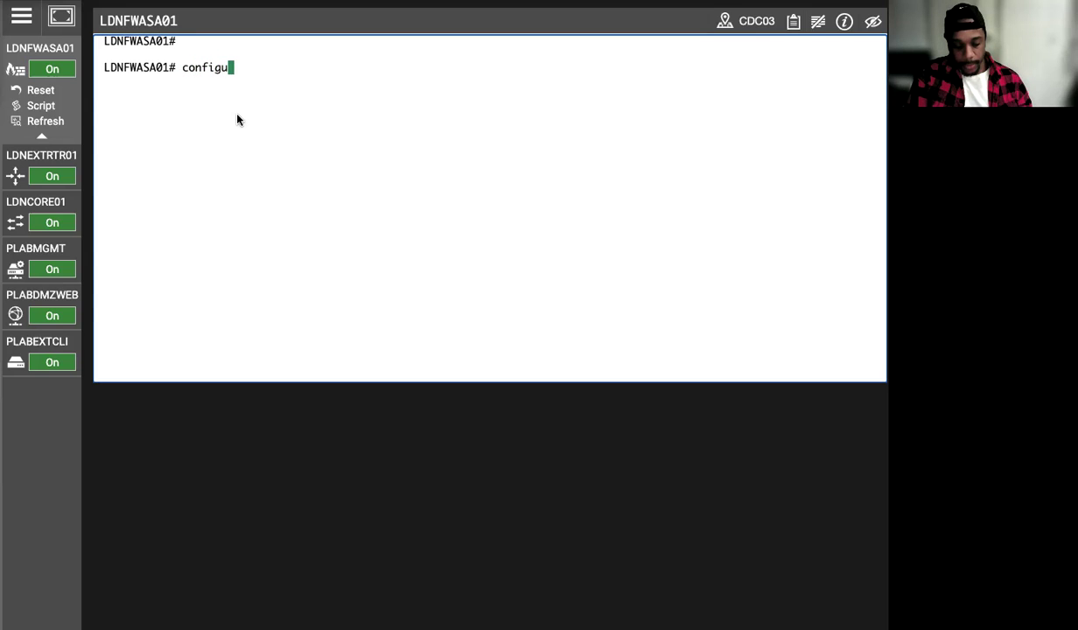
text(re terminal)
key(Return)
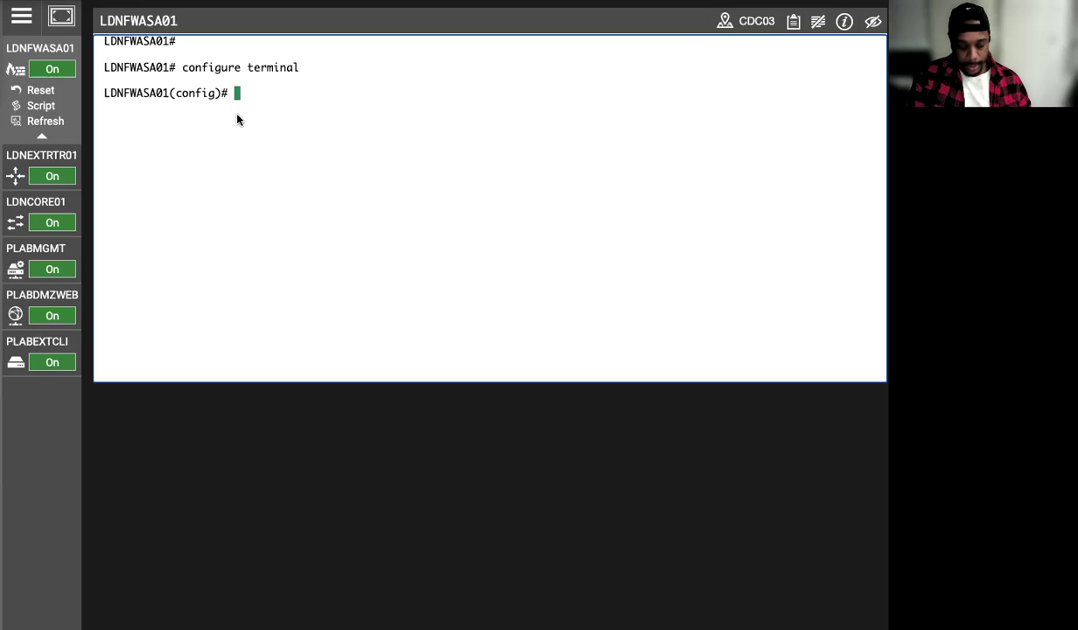
- Run crypto key zeroize rsa twice, which reports no RSA signature keys found
text(crypto ke)
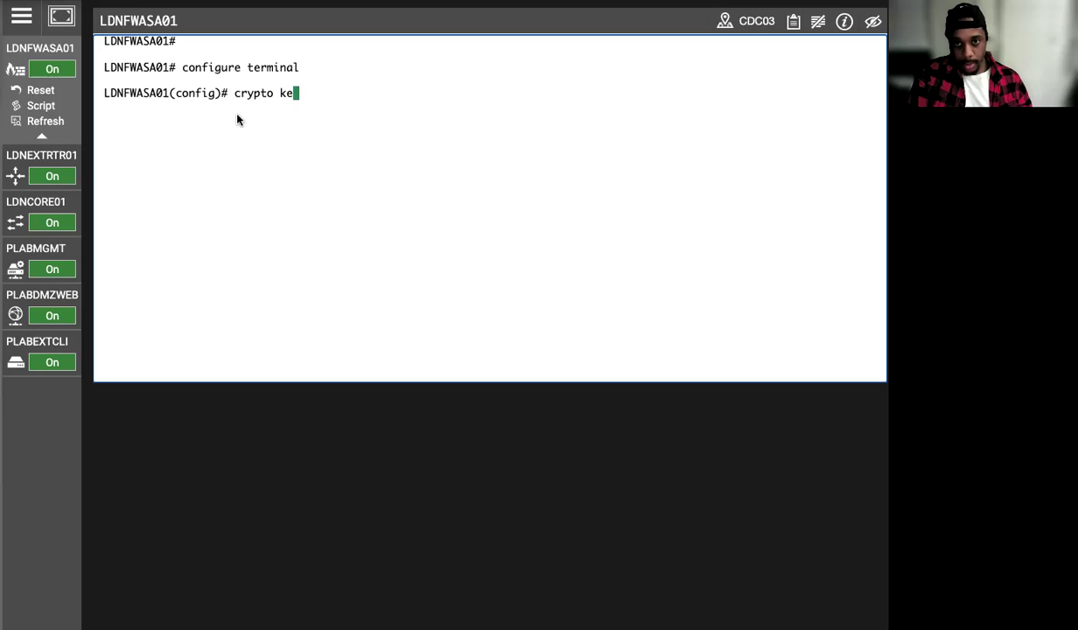
text(y ze)
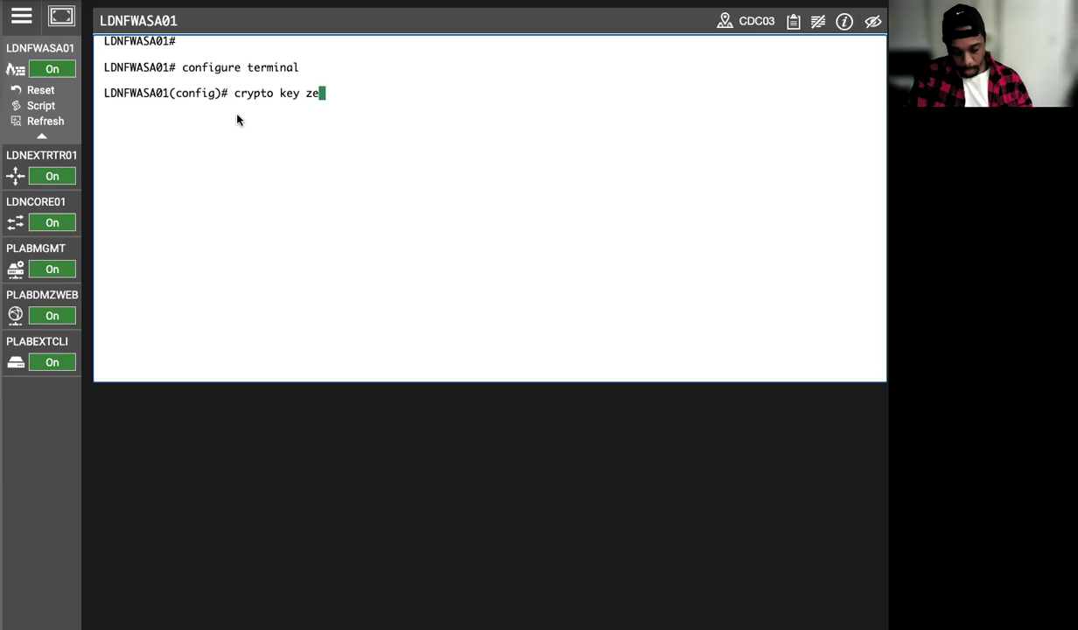
text(roize rsa)
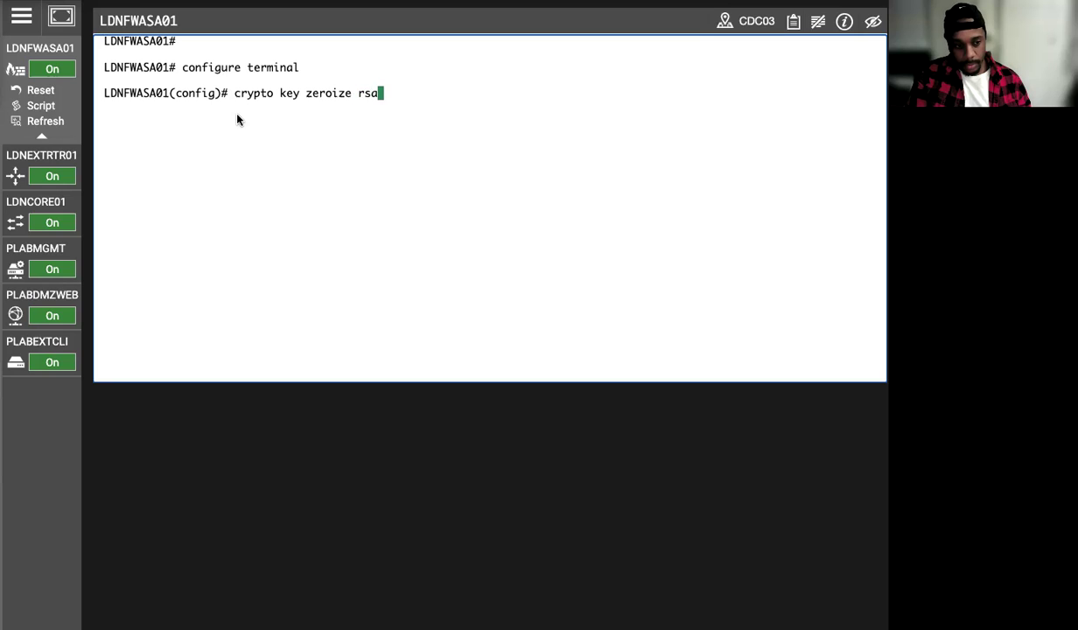
key(Return)
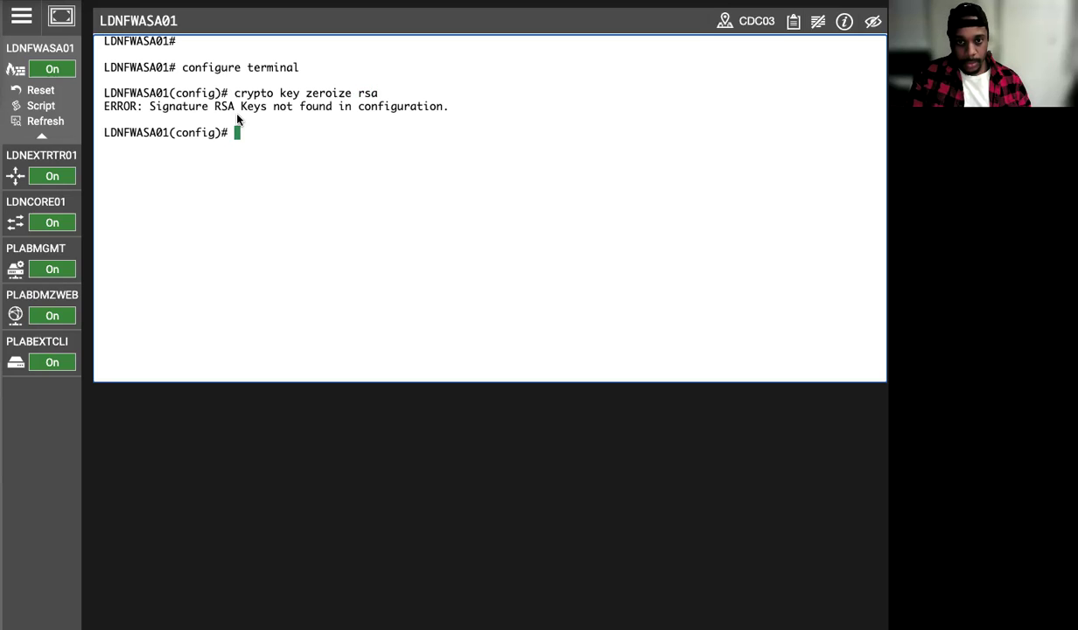
key(Up)
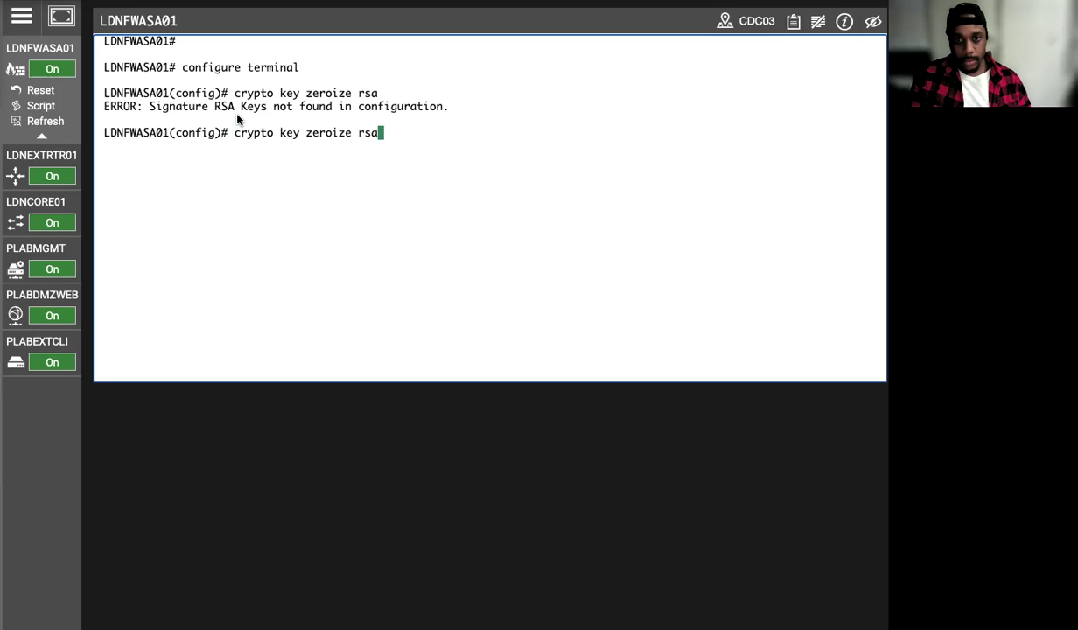
key(Left)
key(Left)
key(Left)
key(Left)
key(Left)
key(Left)
key(Left)
key(Left)
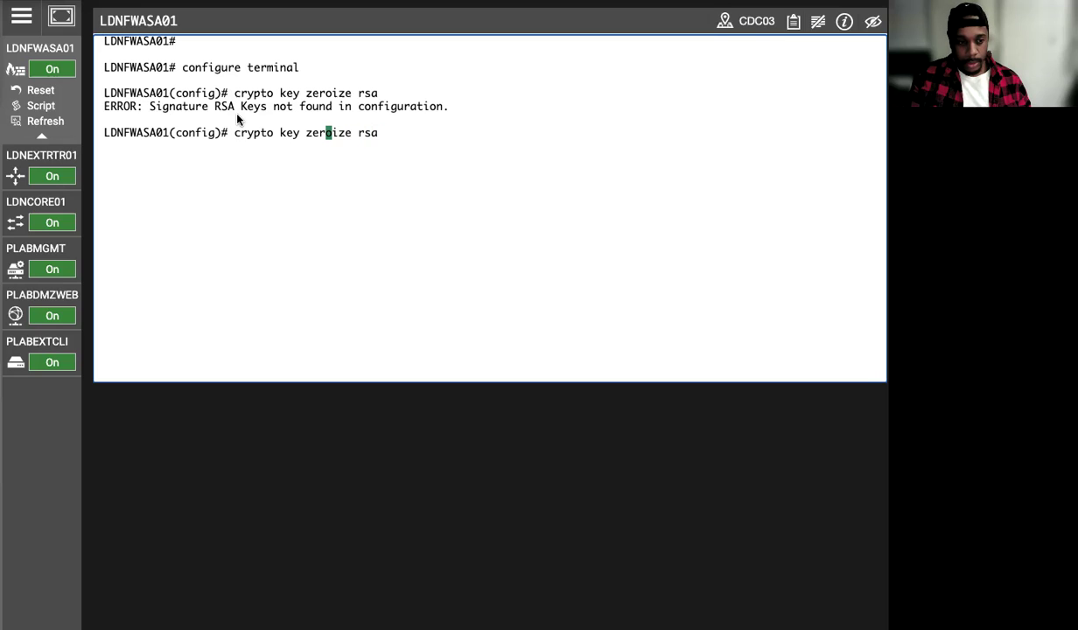
key(Left)
key(Left)
key(Left)
key(Left)
key(Left)
key(Left)
key(Left)
key(Left)
key(Left)
key(Left)
key(Left)
key(Left)
key(Left)
key(Left)
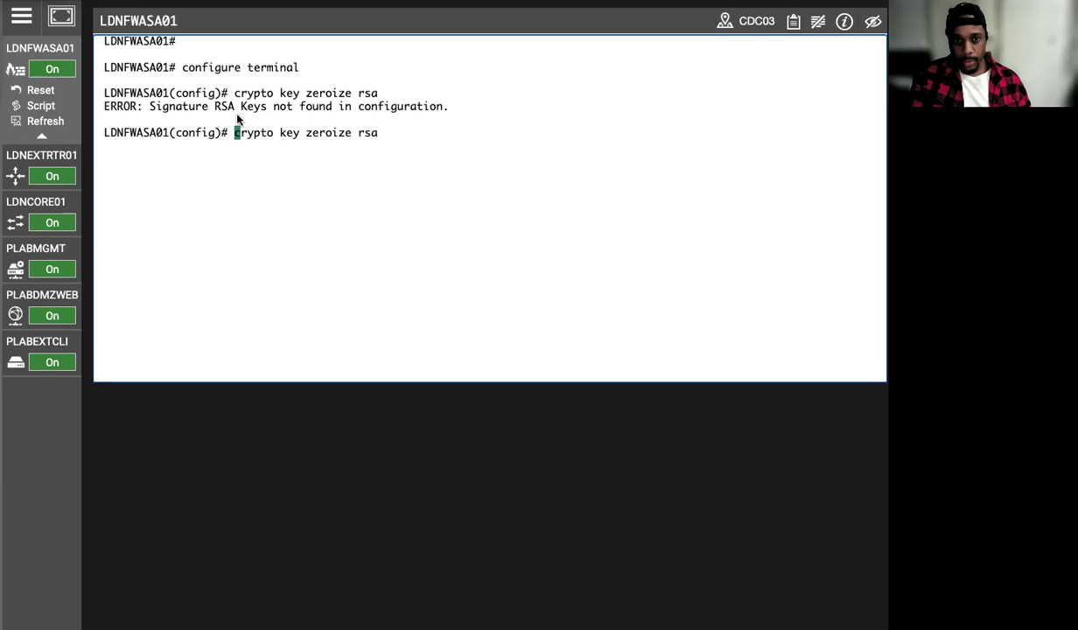
key(Return)
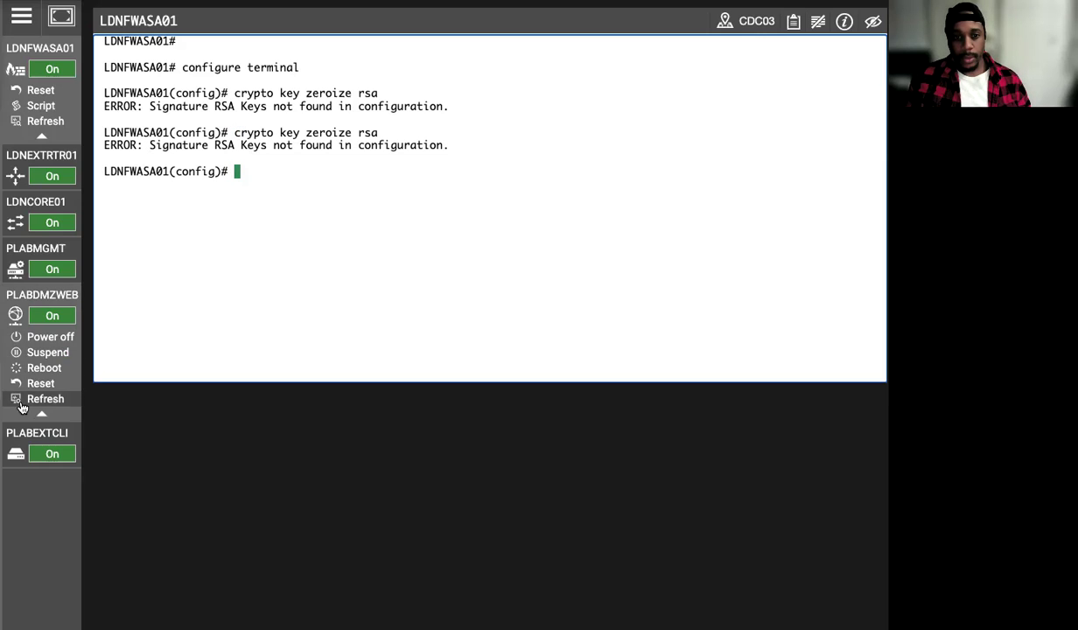
click(35, 341)
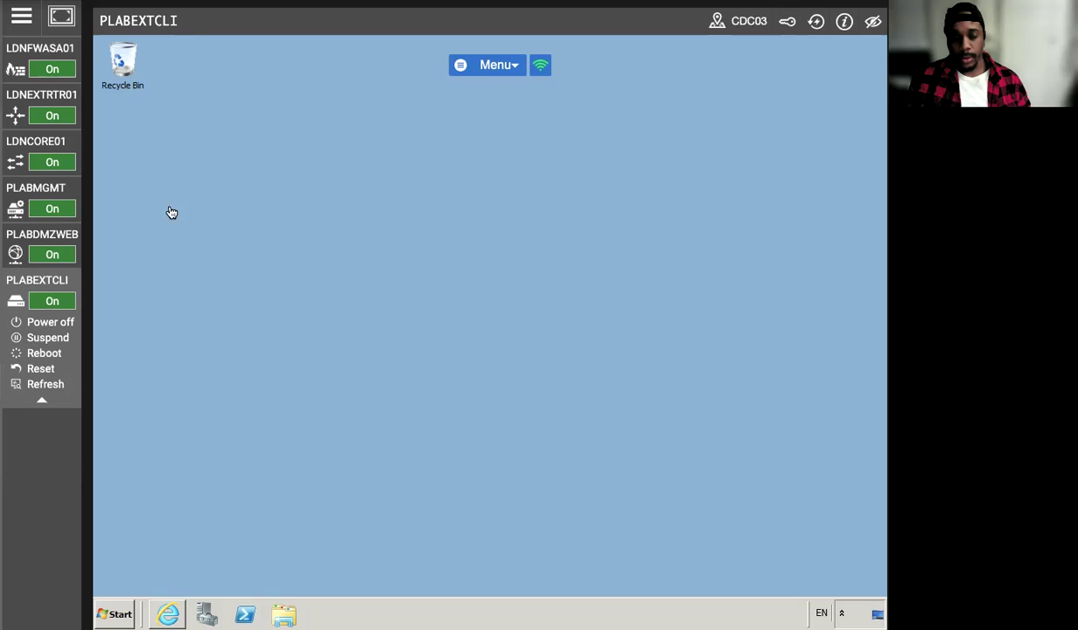
- Check PLABDMZWEB and PLABMGMT, rerun crypto key zeroize rsa on LDNFWASA01, then return to ASDM
click(31, 234)
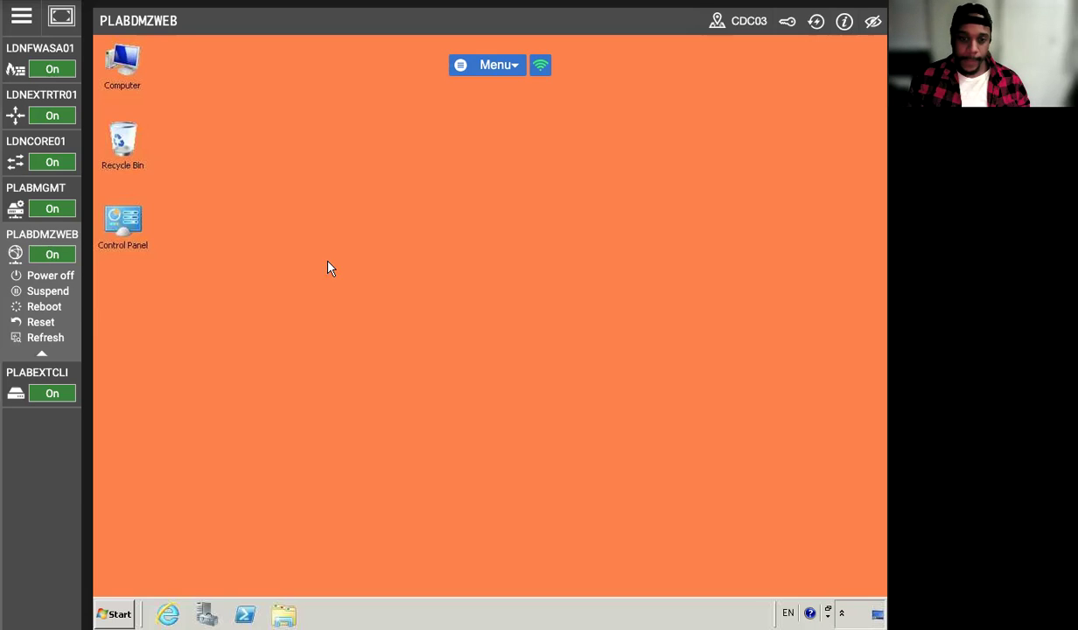
click(27, 187)
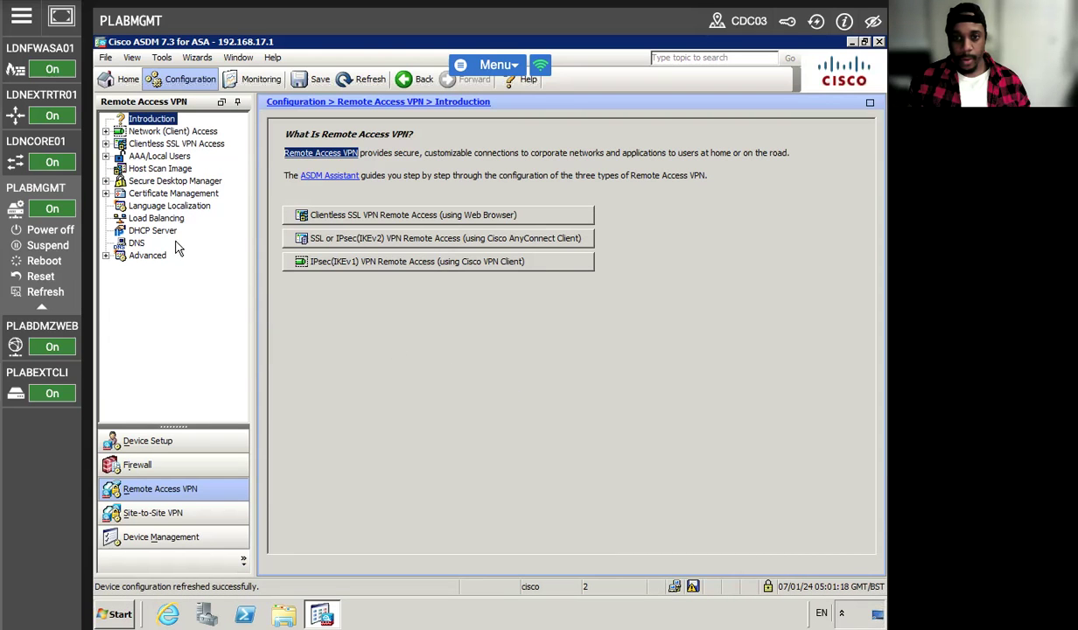
click(27, 59)
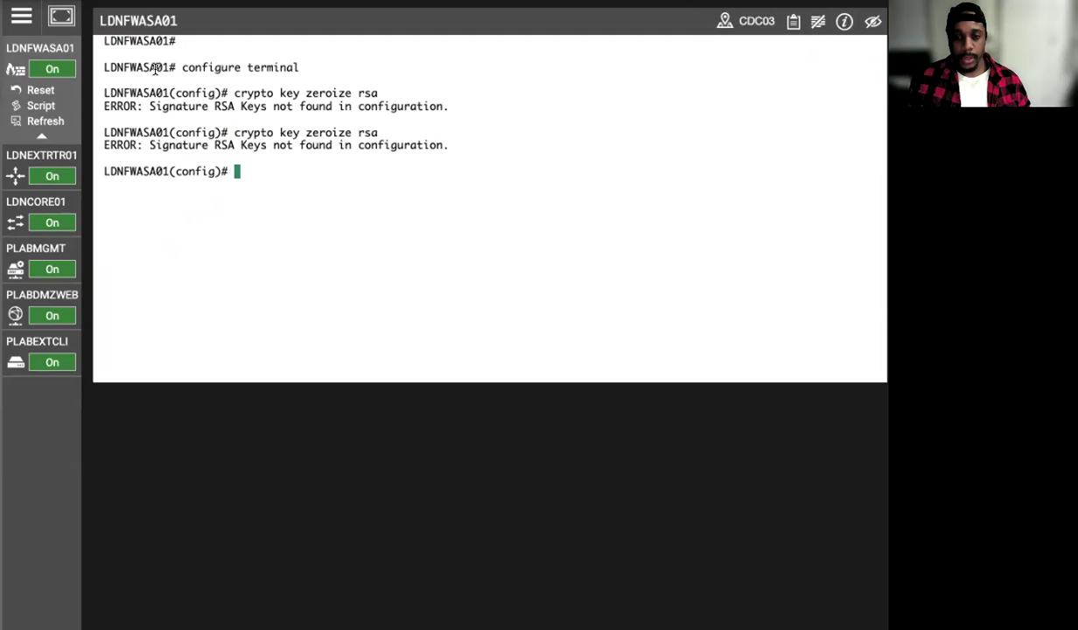
click(316, 228)
key(Up)
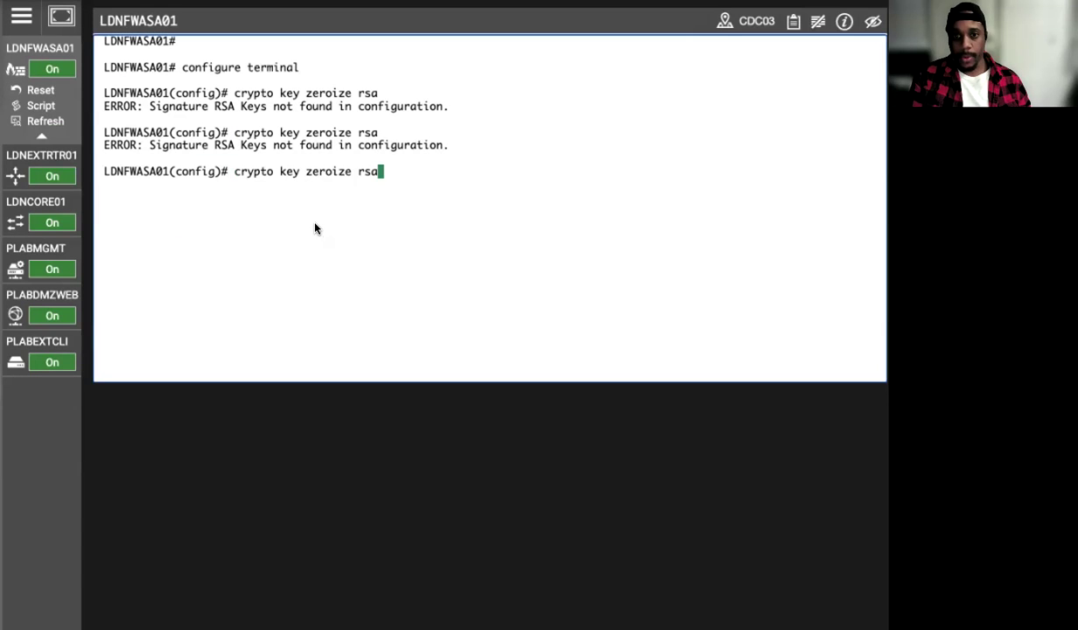
key(Return)
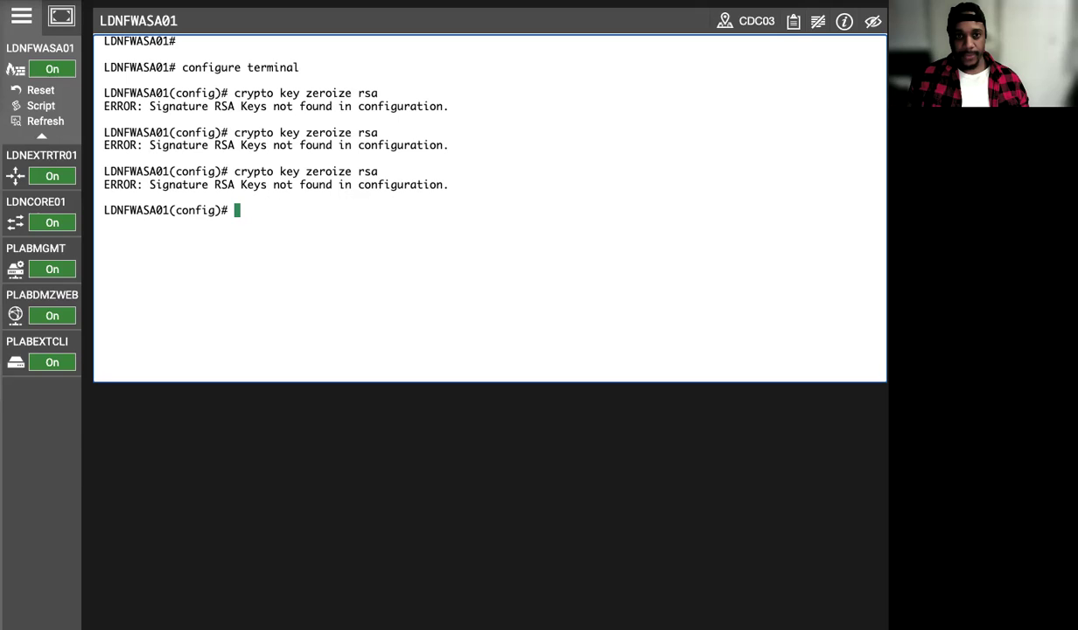
click(21, 15)
click(80, 16)
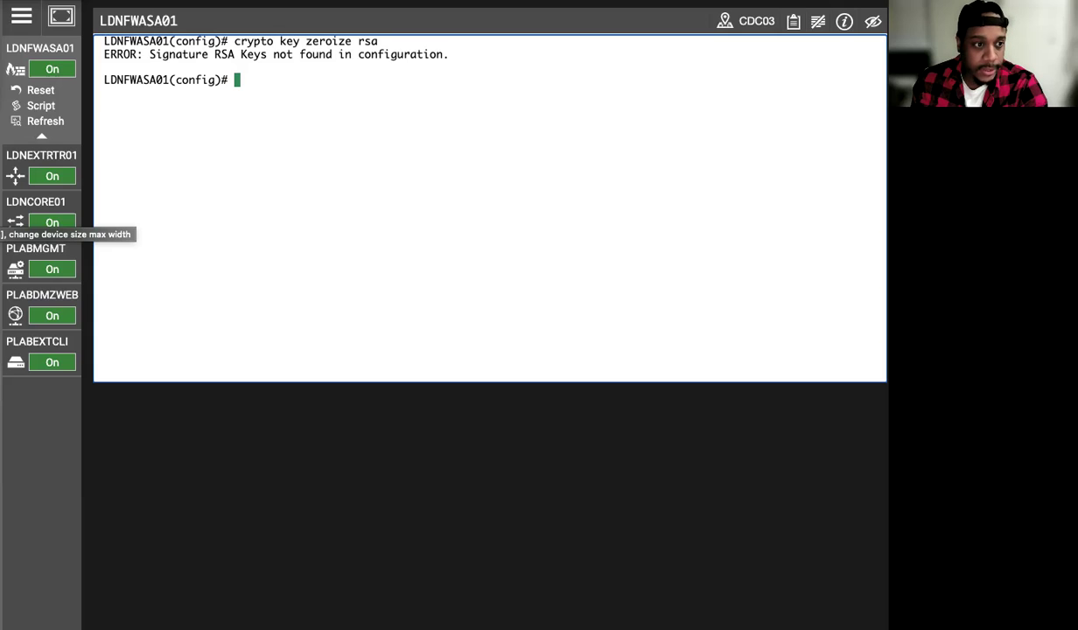
click(15, 269)
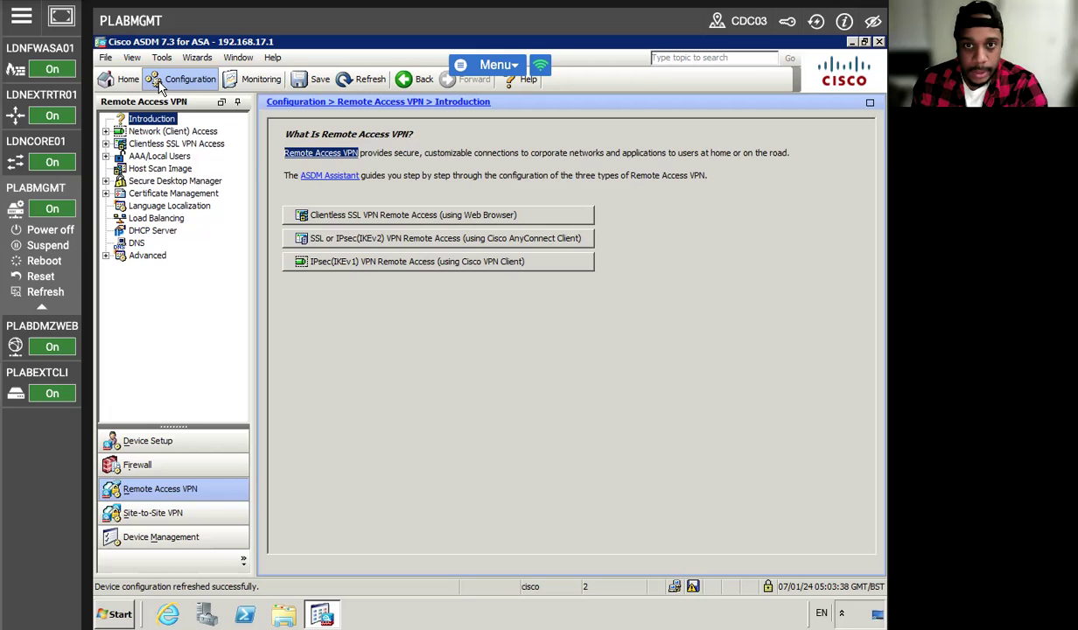
- Launch the AnyConnect VPN Connection Setup Wizard from the Wizards menu and pass the introduction
click(197, 57)
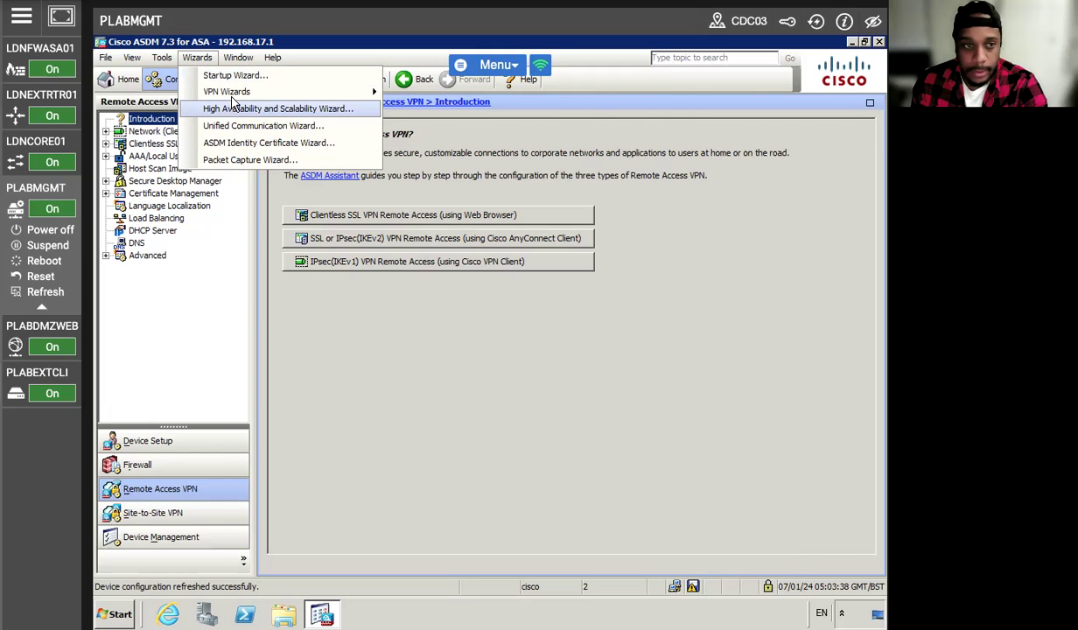
mouse_move(297, 93)
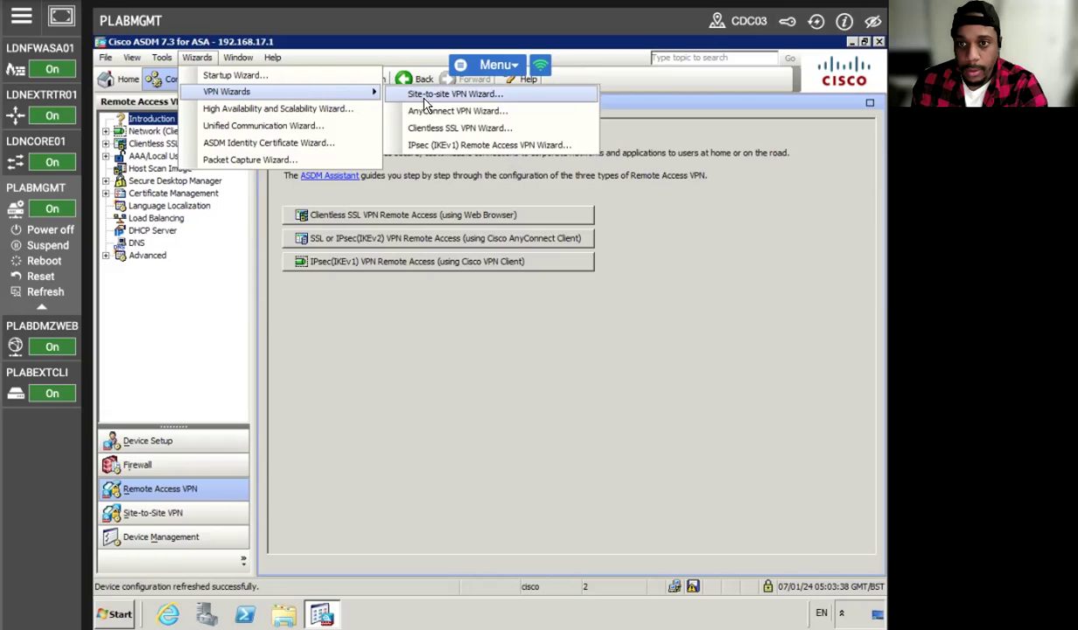
click(413, 109)
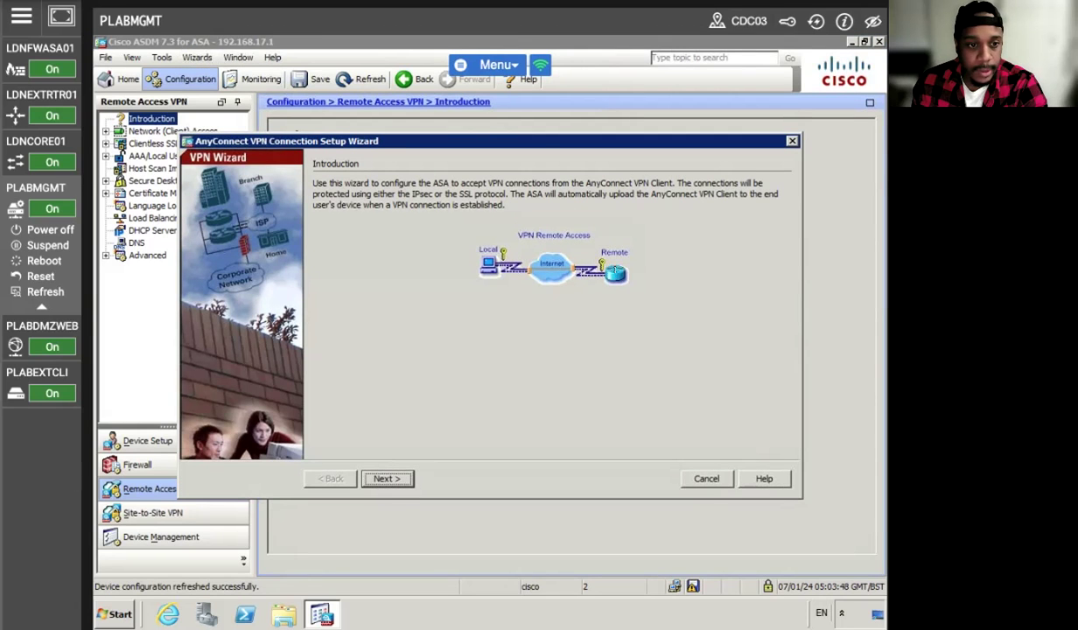
click(388, 479)
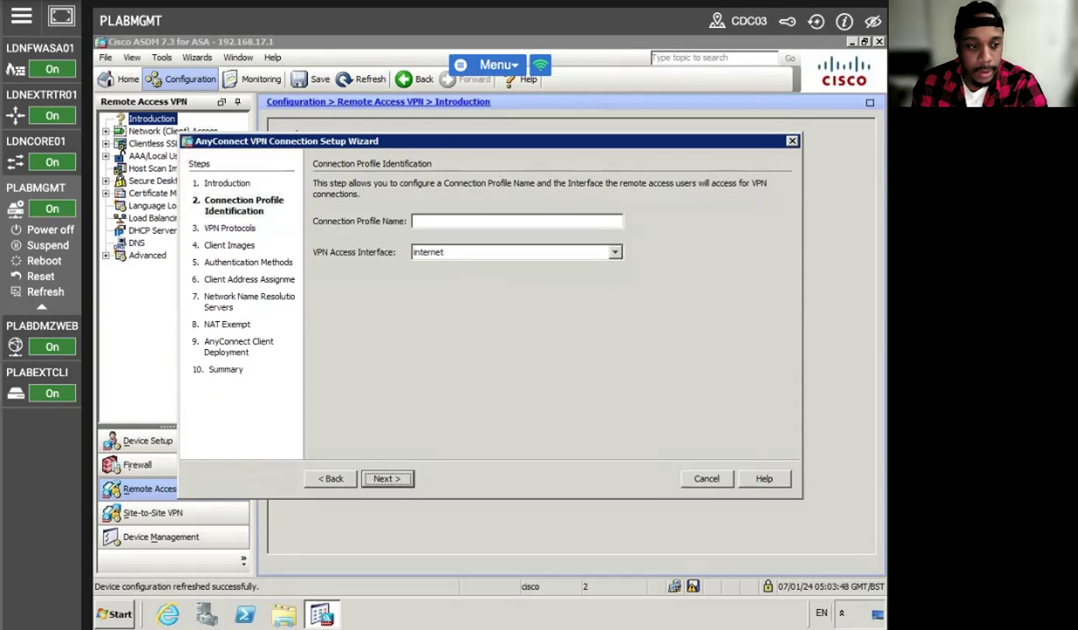
- Name the connection profile ANYCONNECT on the internet interface and continue to VPN Protocols
click(449, 219)
text(any)
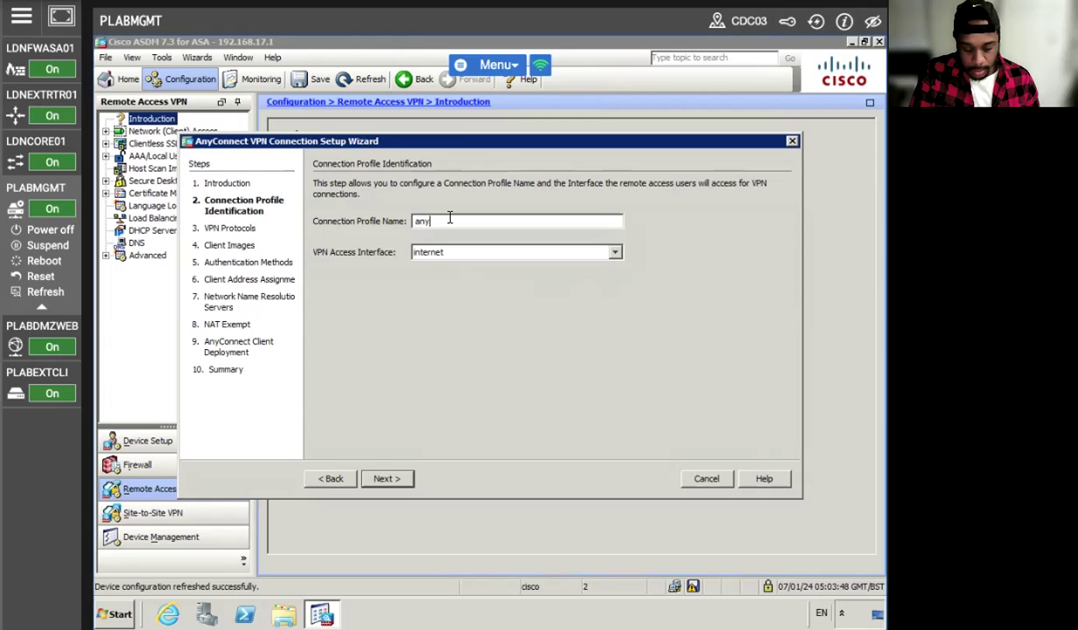
text(connect)
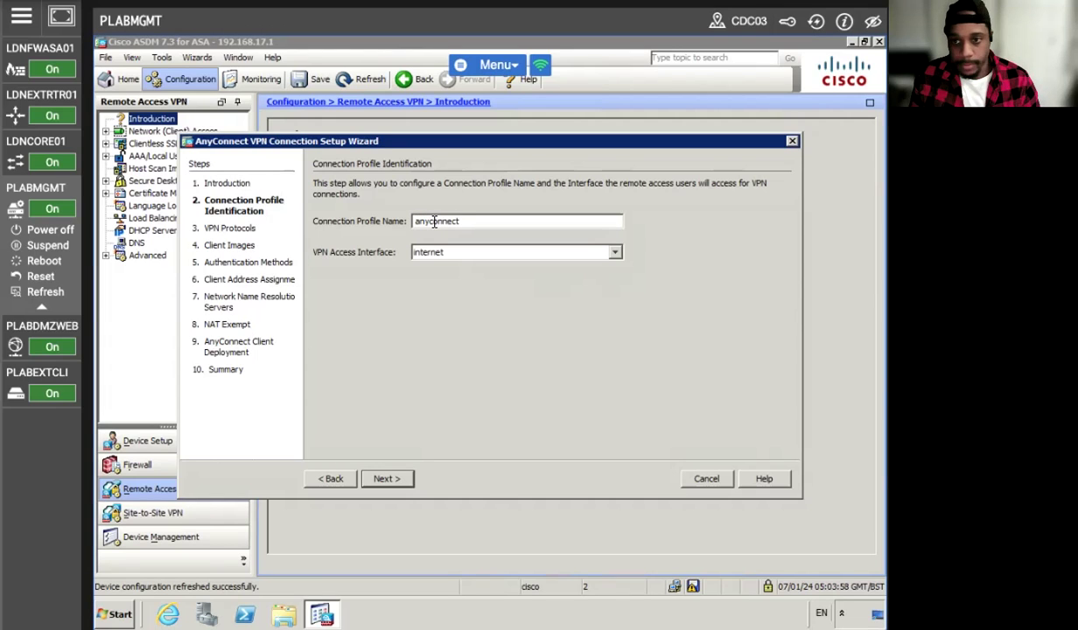
key(BackSpace)
key(BackSpace)
key(BackSpace)
key(BackSpace)
key(BackSpace)
key(BackSpace)
key(BackSpace)
key(BackSpace)
key(BackSpace)
text(ANYCONNECT)
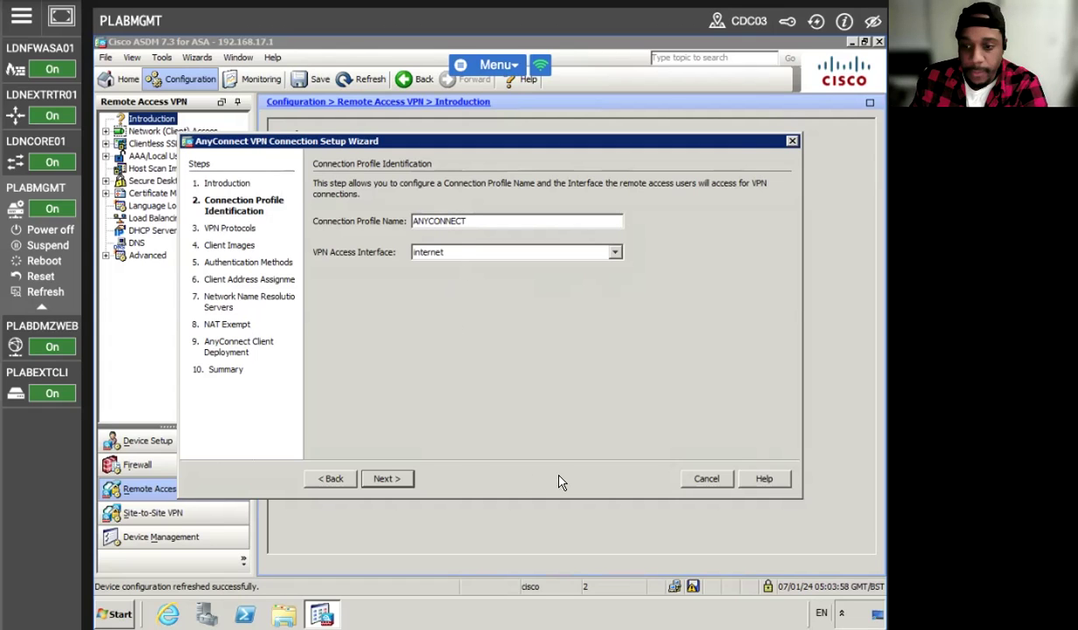
click(386, 479)
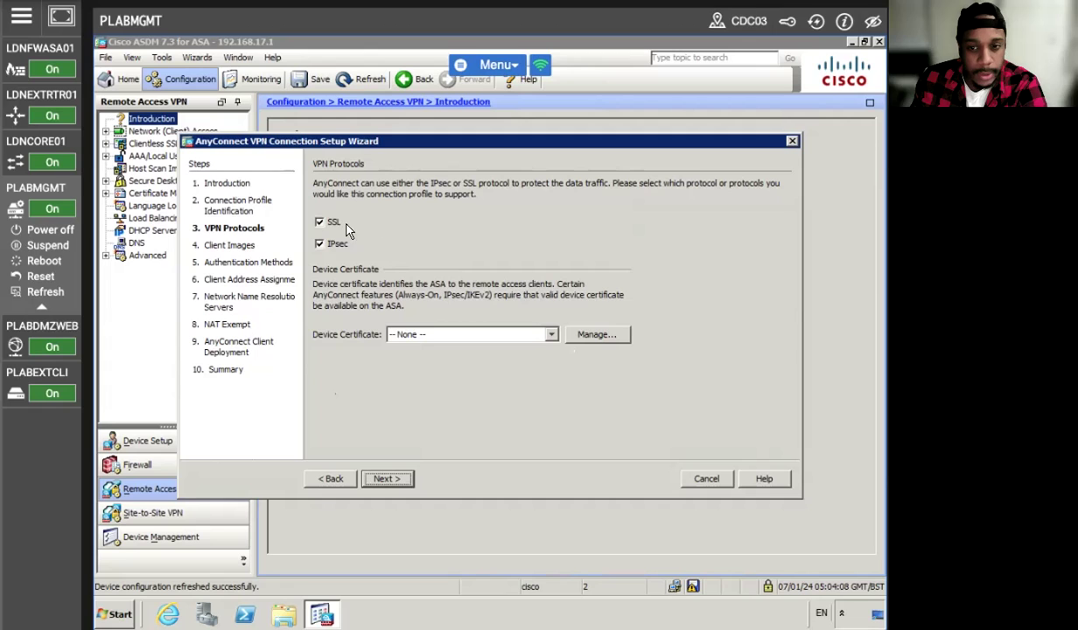
- Start a new identity certificate from device certificate management and open the RSA key pair settings
click(588, 342)
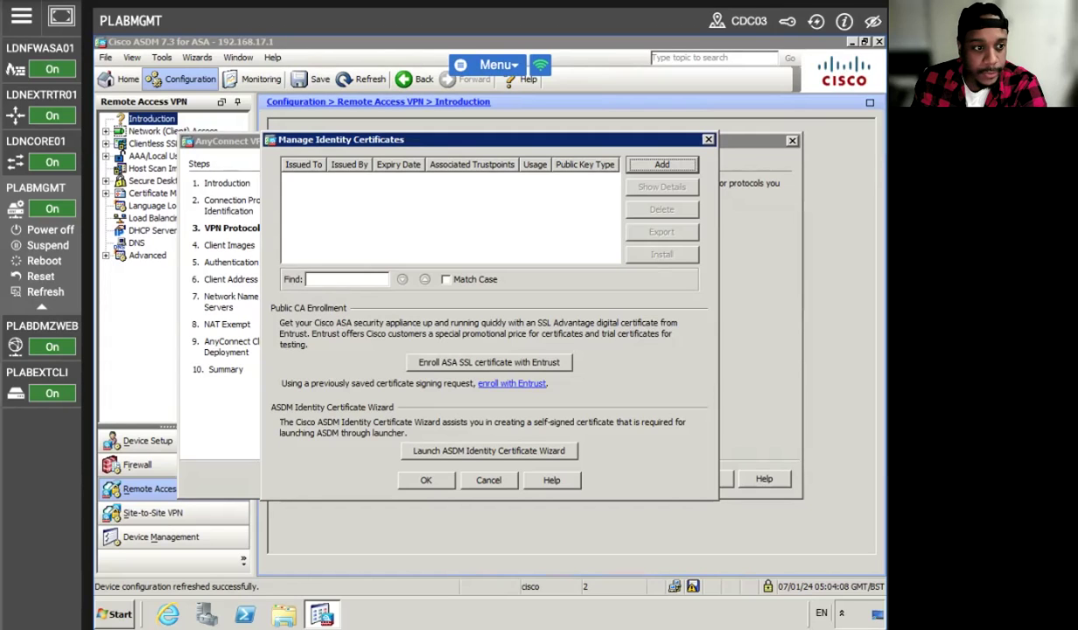
click(666, 166)
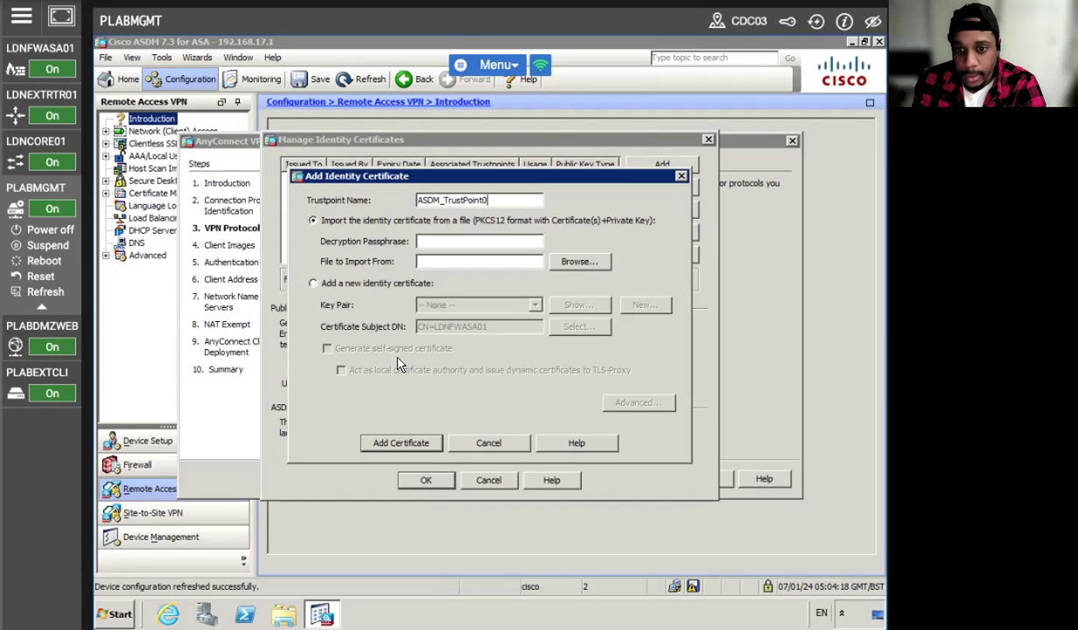
click(314, 285)
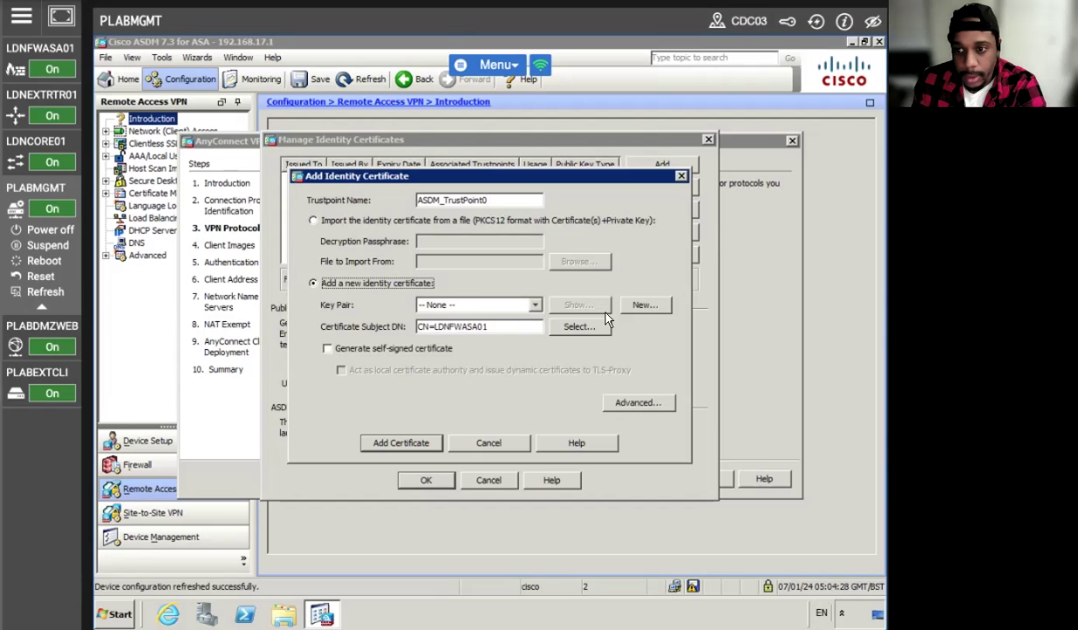
click(645, 305)
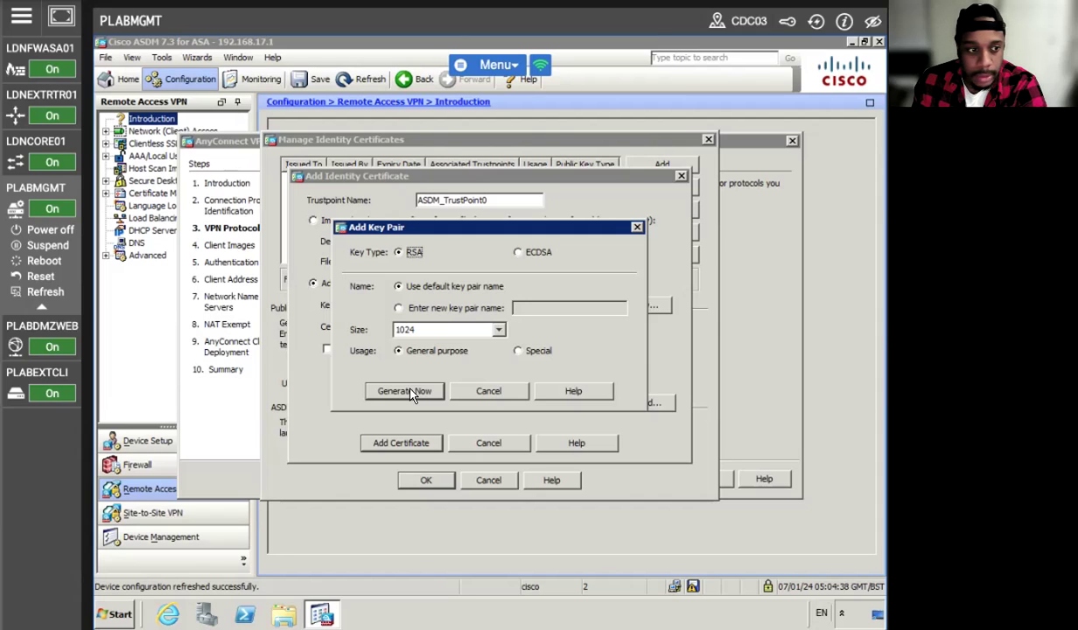
- Generate the default 1024-bit RSA key pair and submit the certificate, dismissing the empty CSR error
click(411, 394)
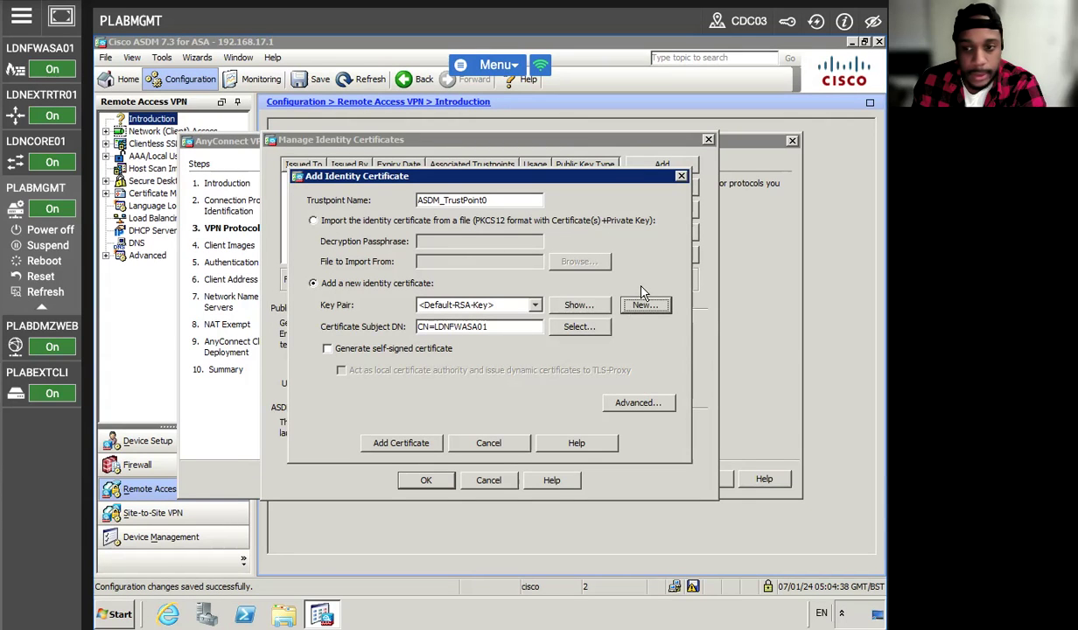
click(387, 440)
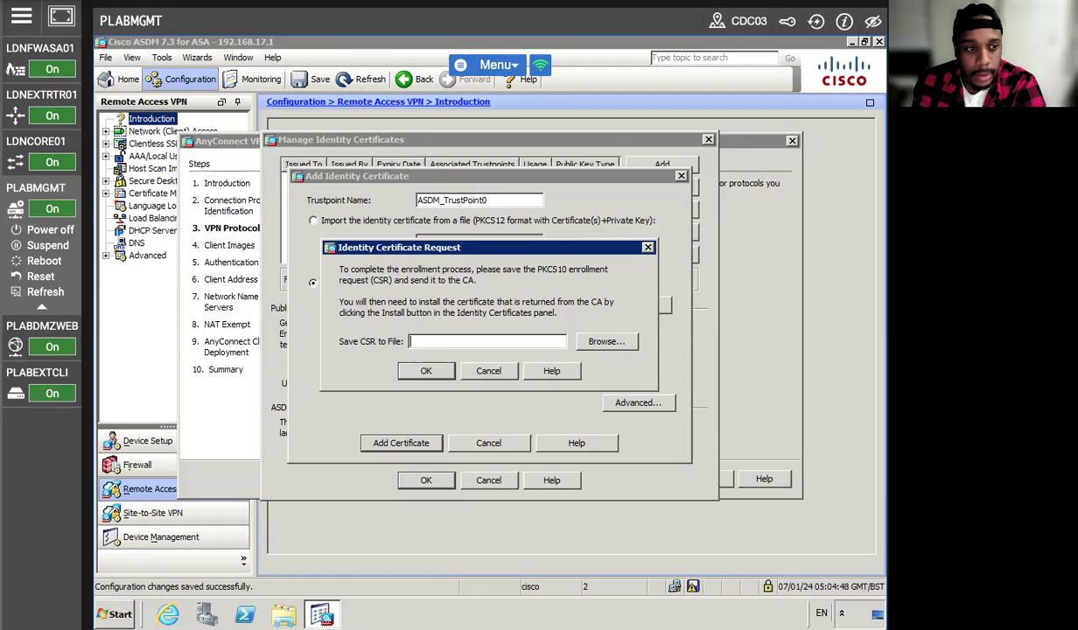
click(422, 368)
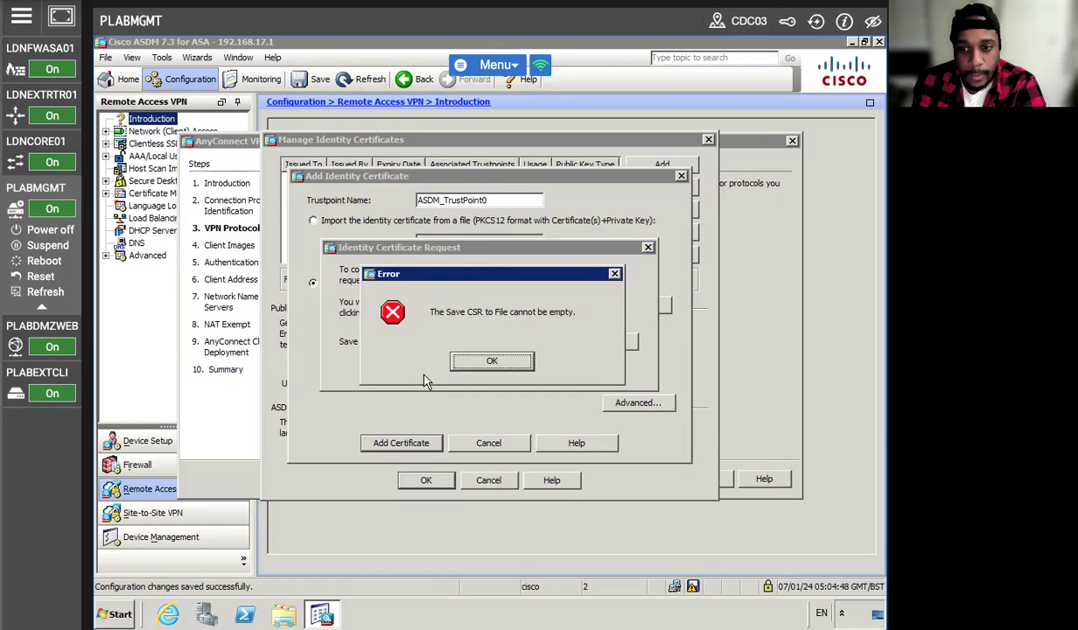
click(486, 361)
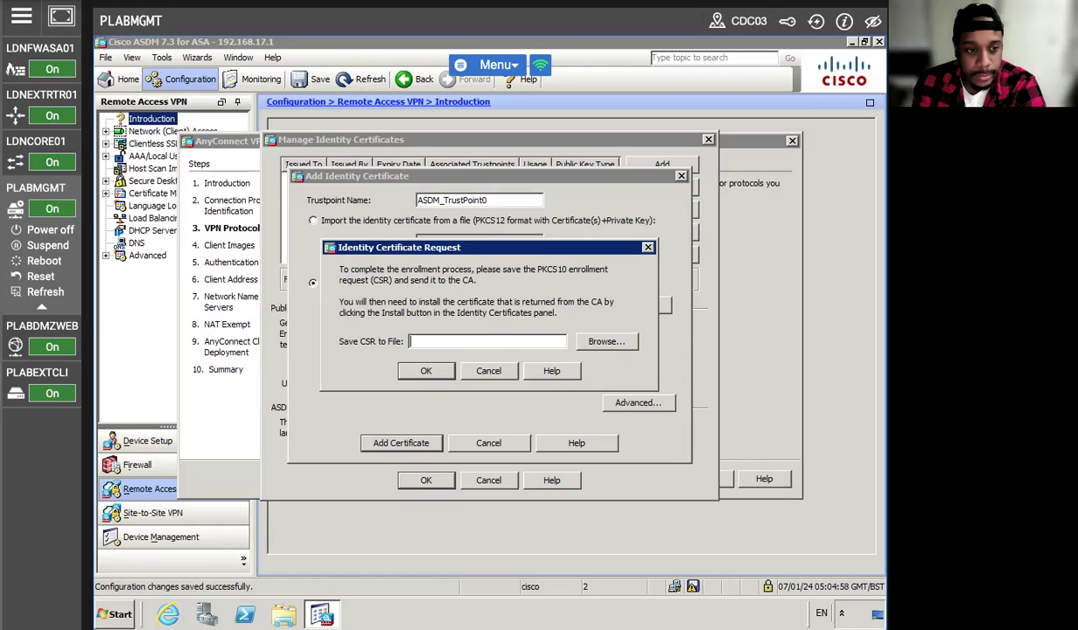
- Cancel saving the CSR file and abandon the request, leaving it pending for ASDM_TrustPoint0
click(593, 340)
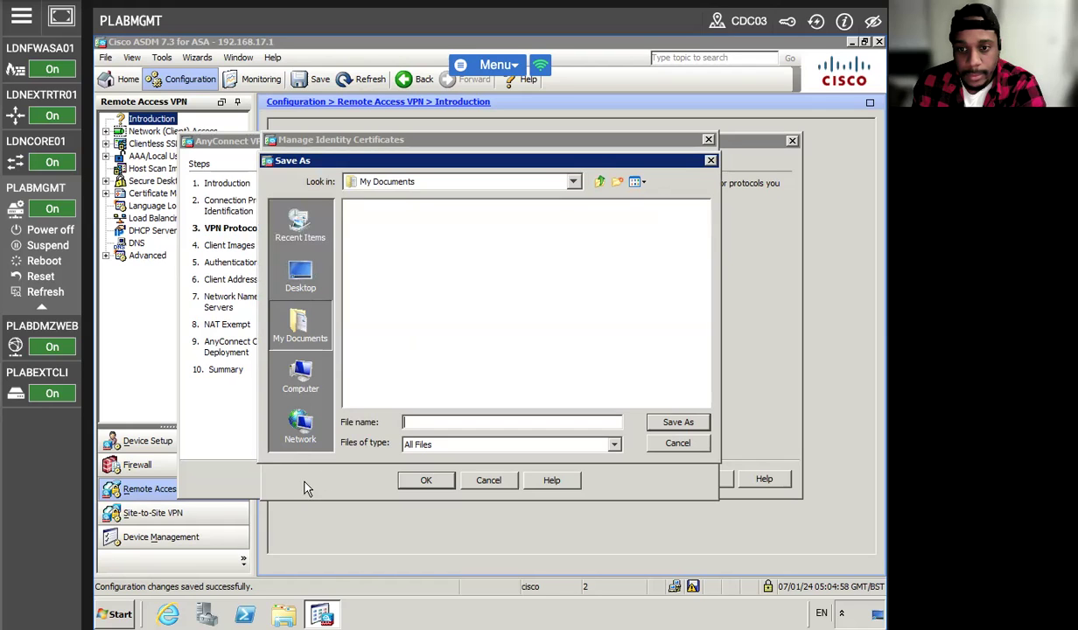
click(488, 480)
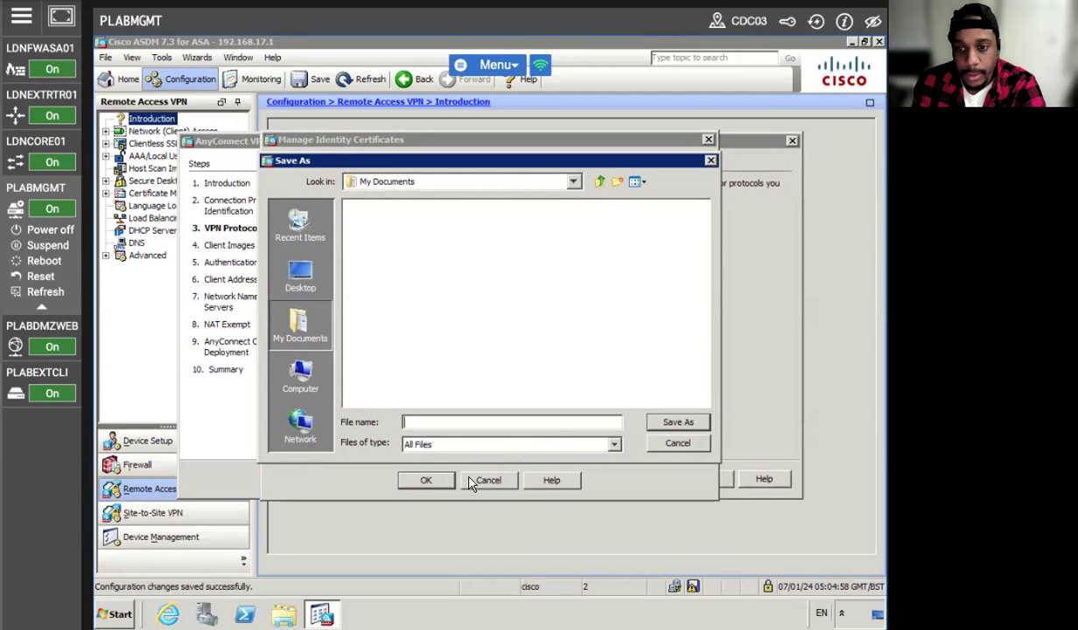
click(677, 442)
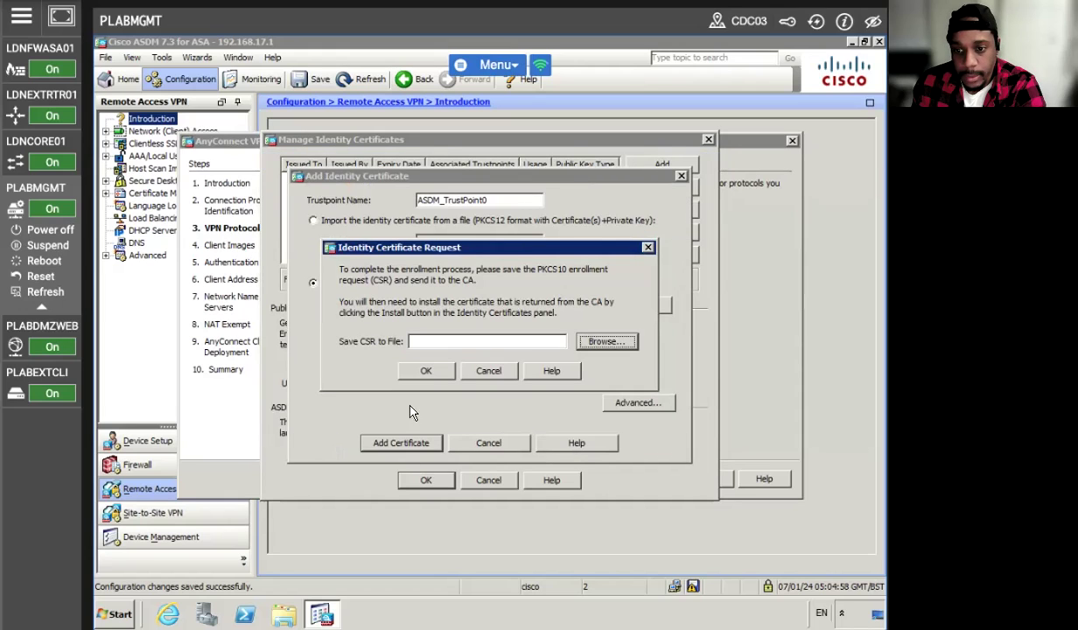
click(484, 371)
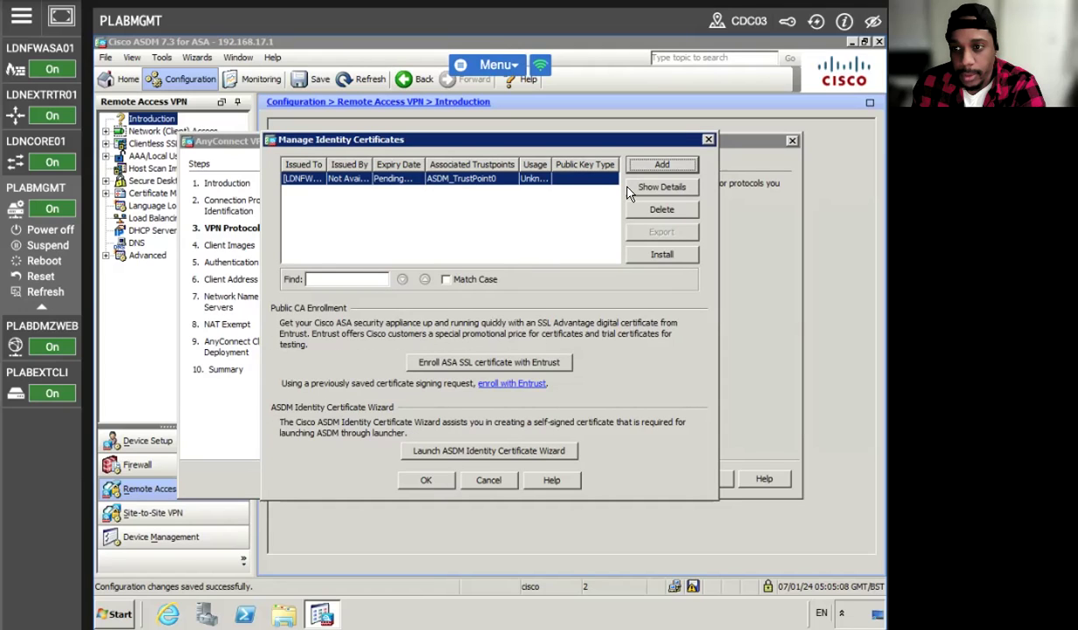
- Delete the pending certificate and enroll a self-signed ASDM_TrustPoint0 certificate as the wizard's device certificate
click(617, 210)
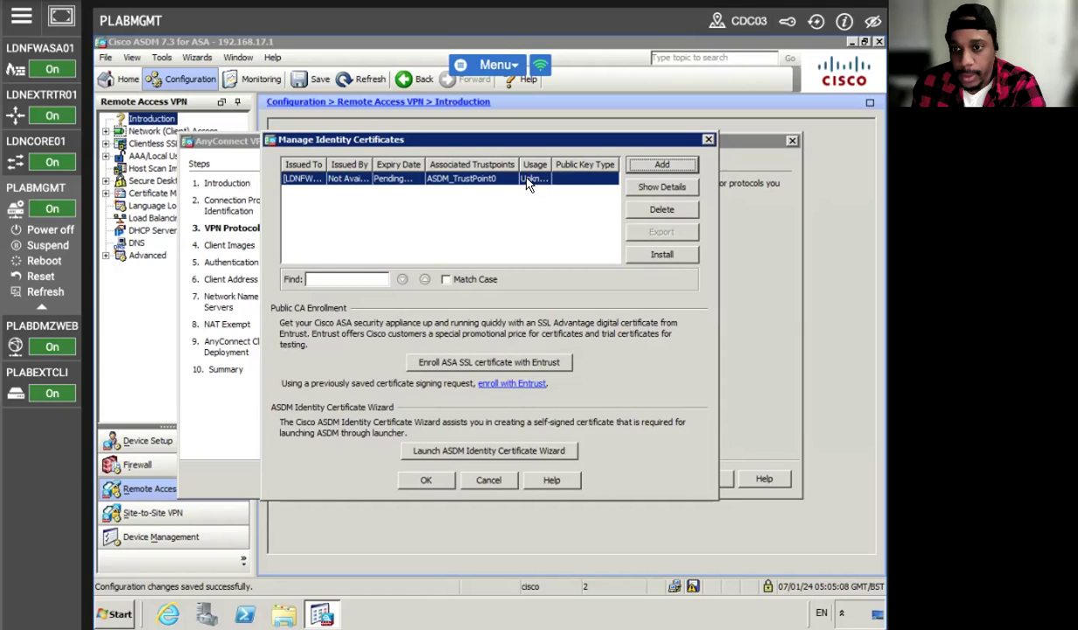
click(635, 209)
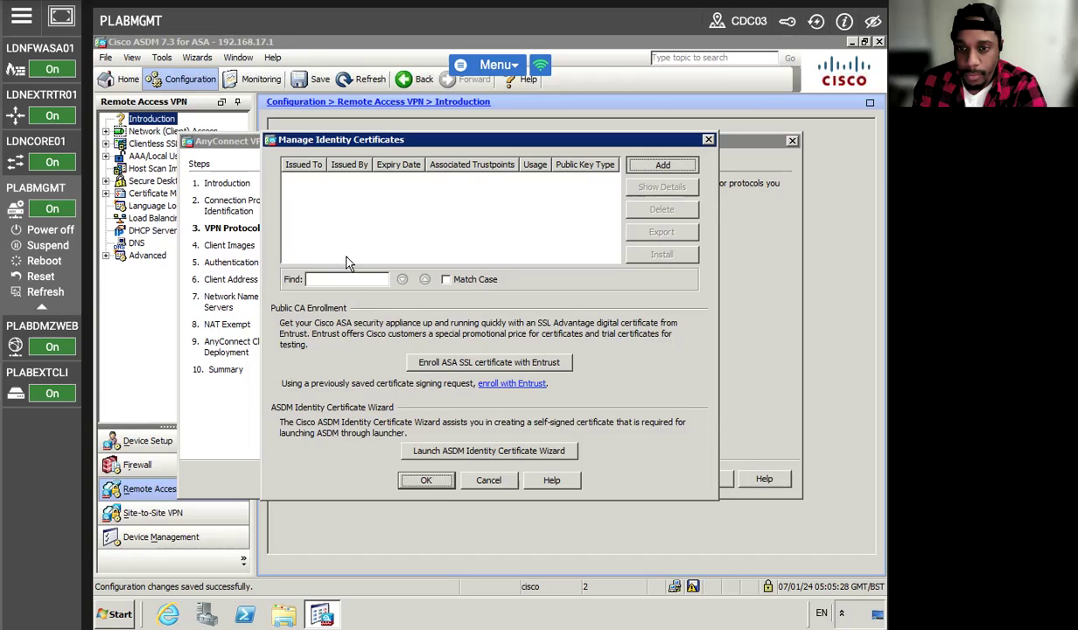
click(68, 7)
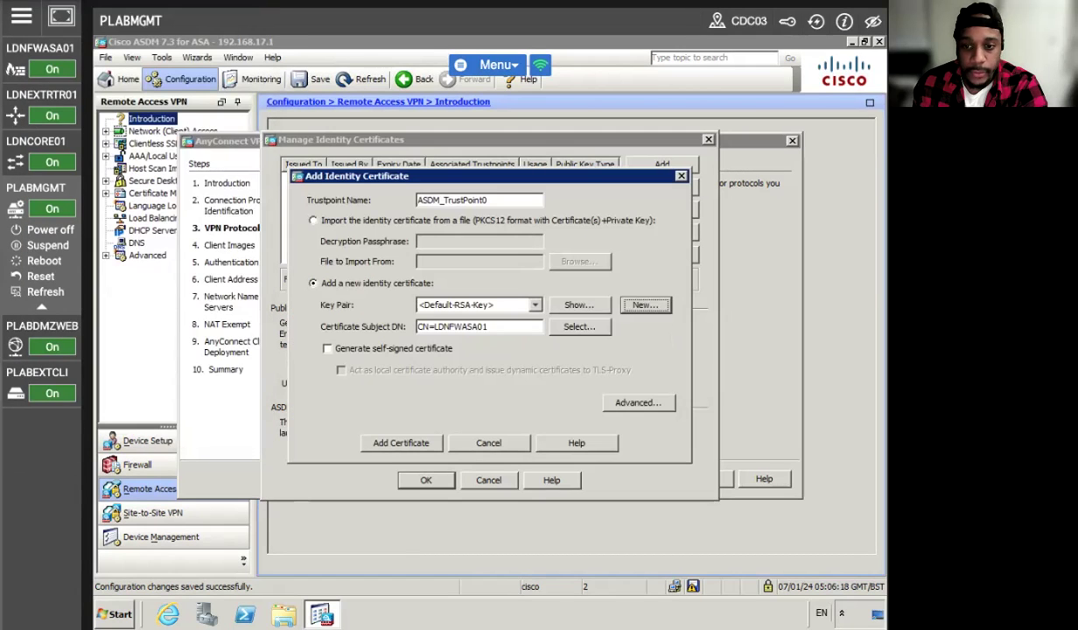
click(328, 349)
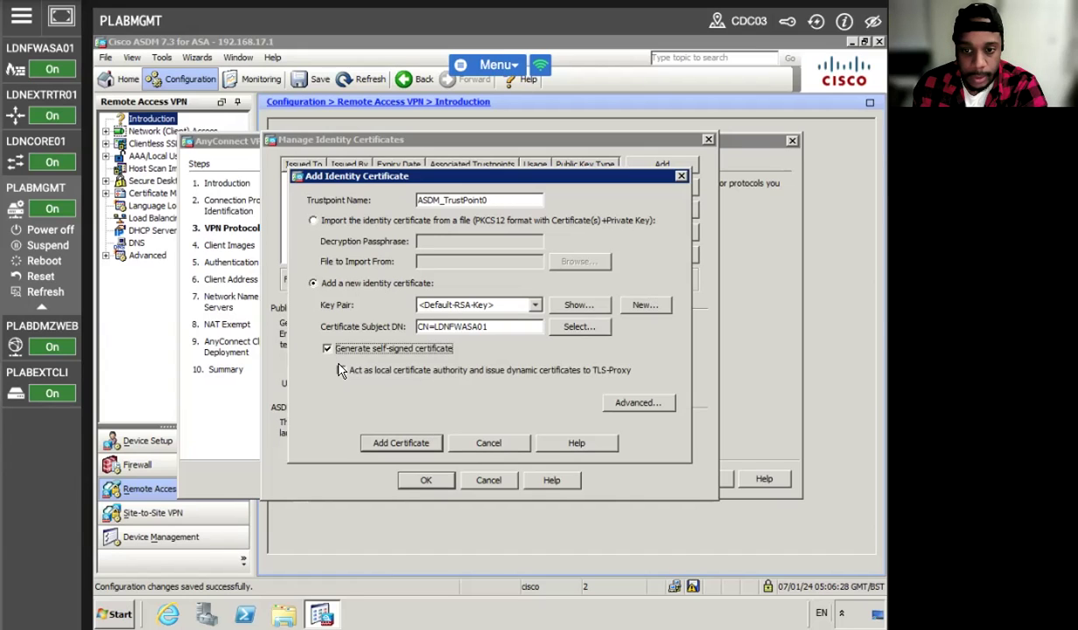
click(413, 442)
click(455, 362)
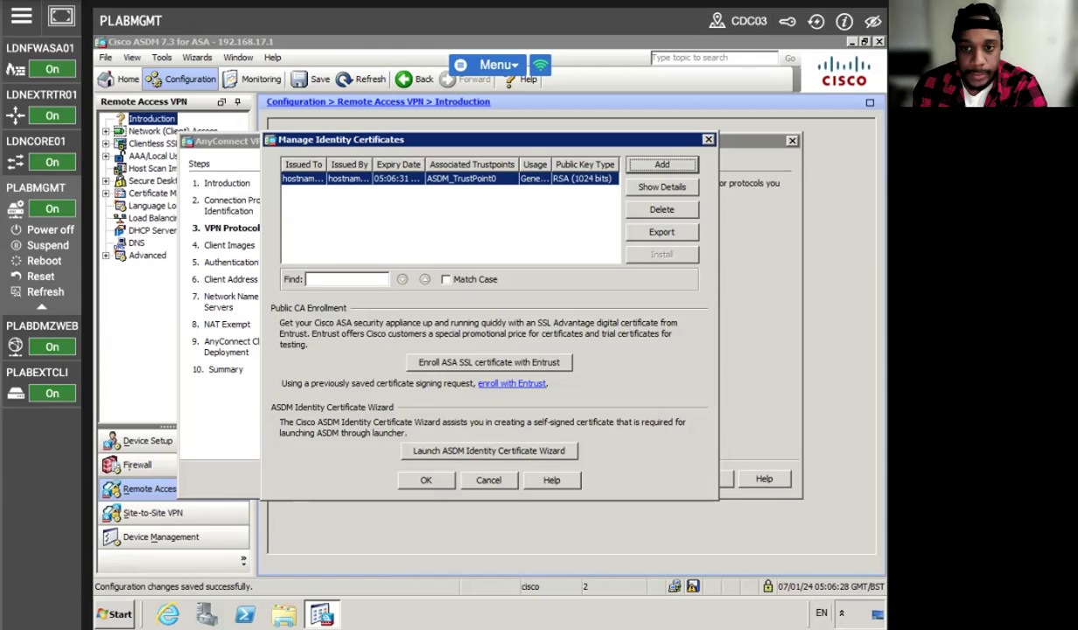
click(425, 480)
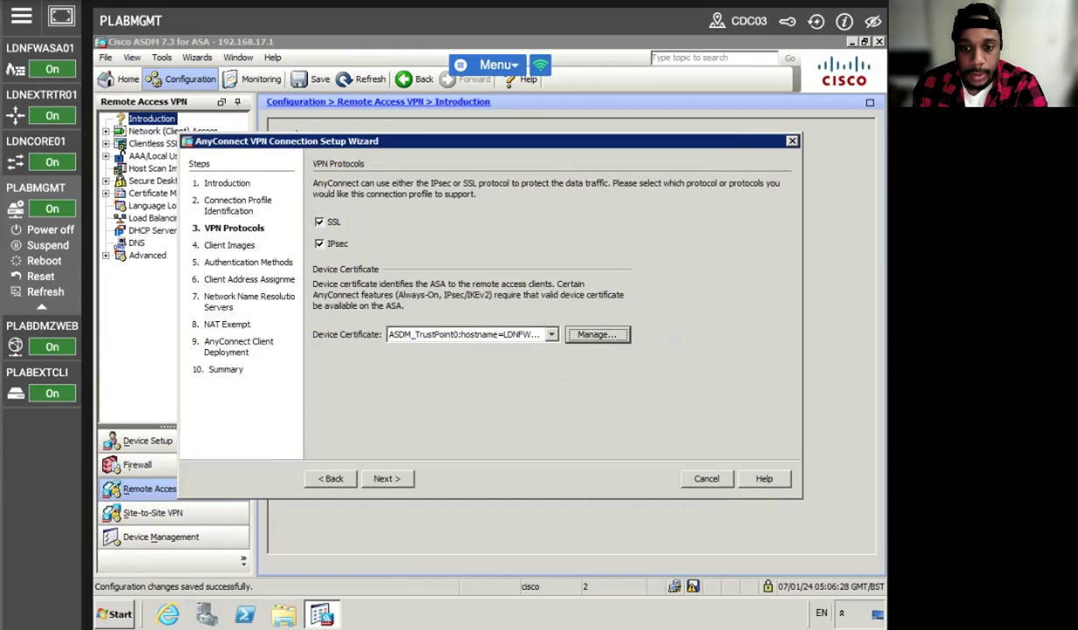
- Add the flash package disk0:/anyconnect-win-3.1.05182-k9.pkg as the wizard's AnyConnect client image
click(388, 479)
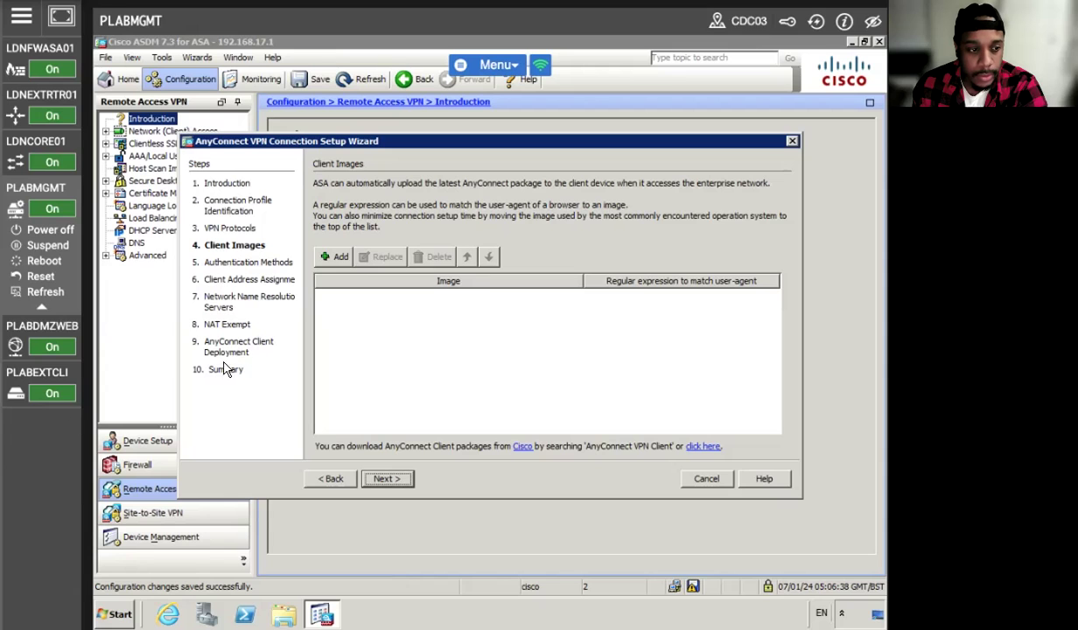
click(388, 479)
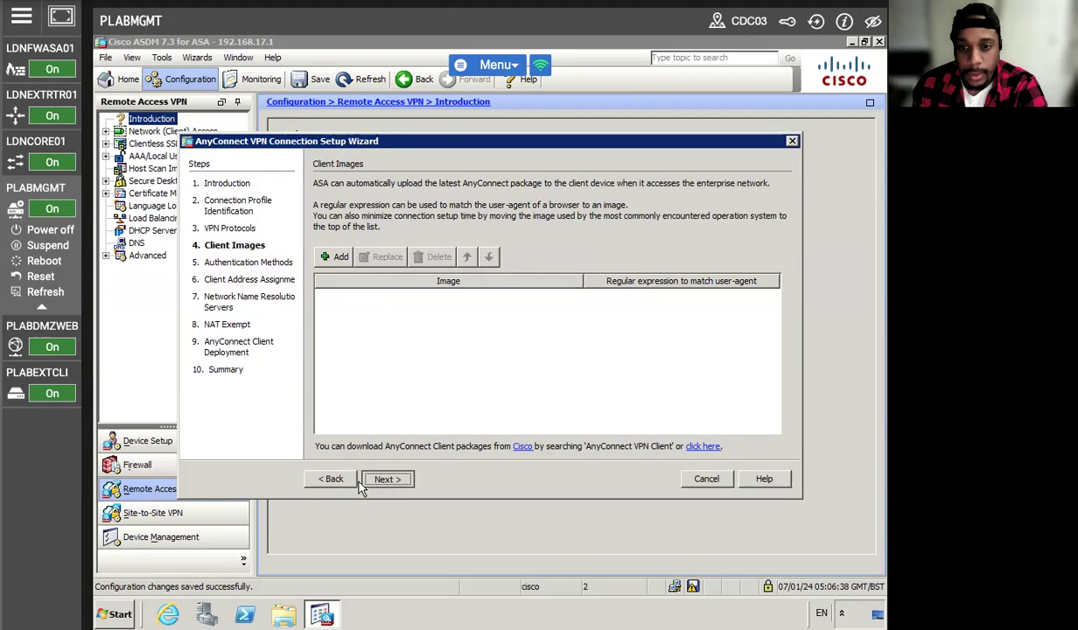
click(492, 361)
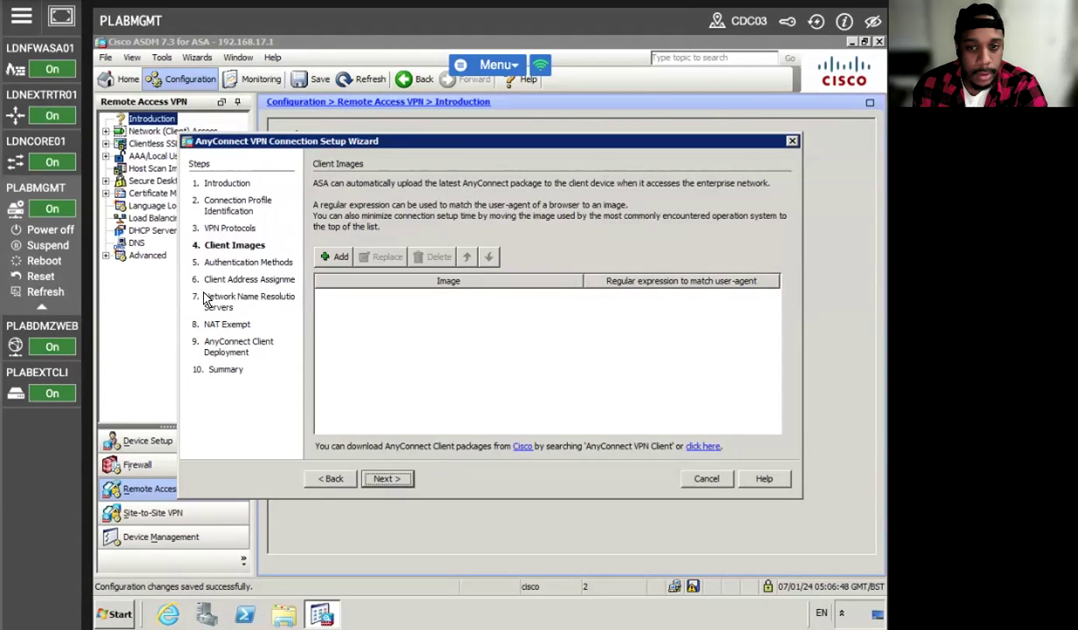
click(335, 256)
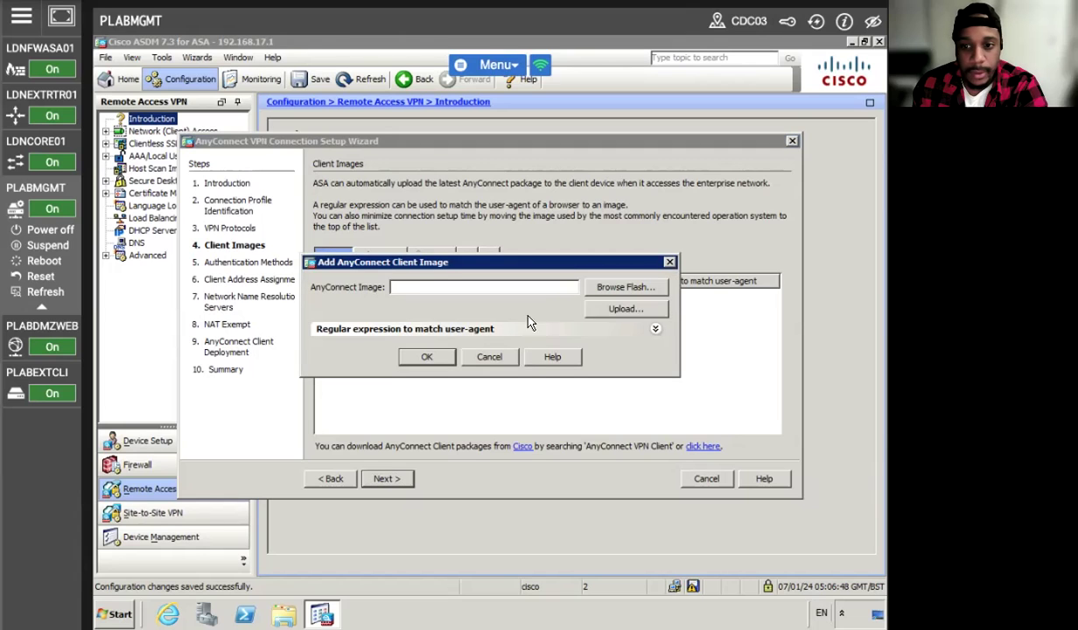
click(625, 287)
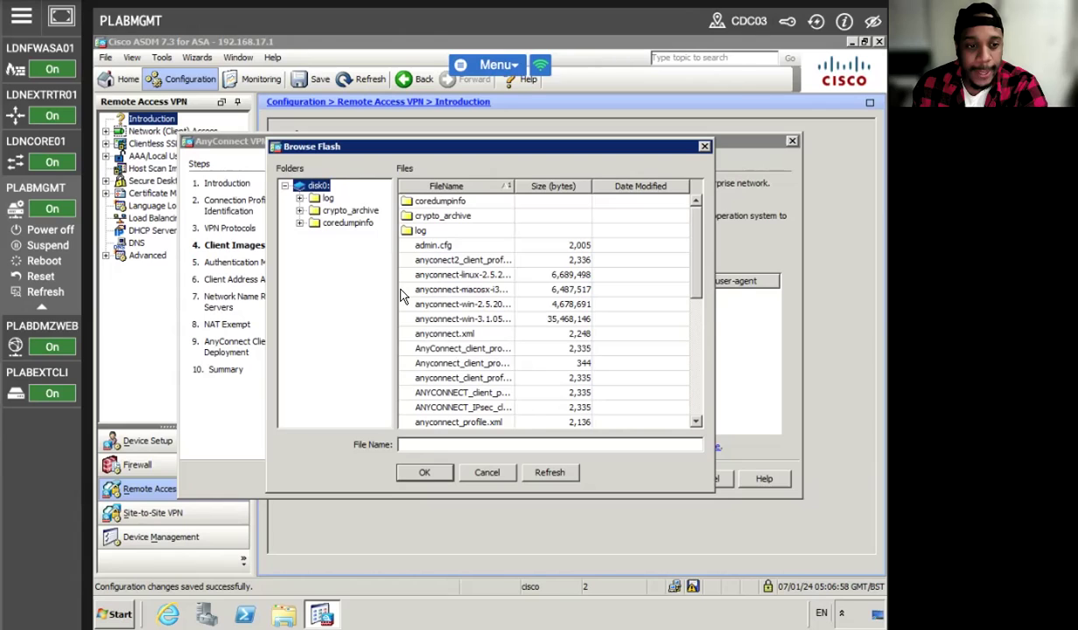
click(460, 318)
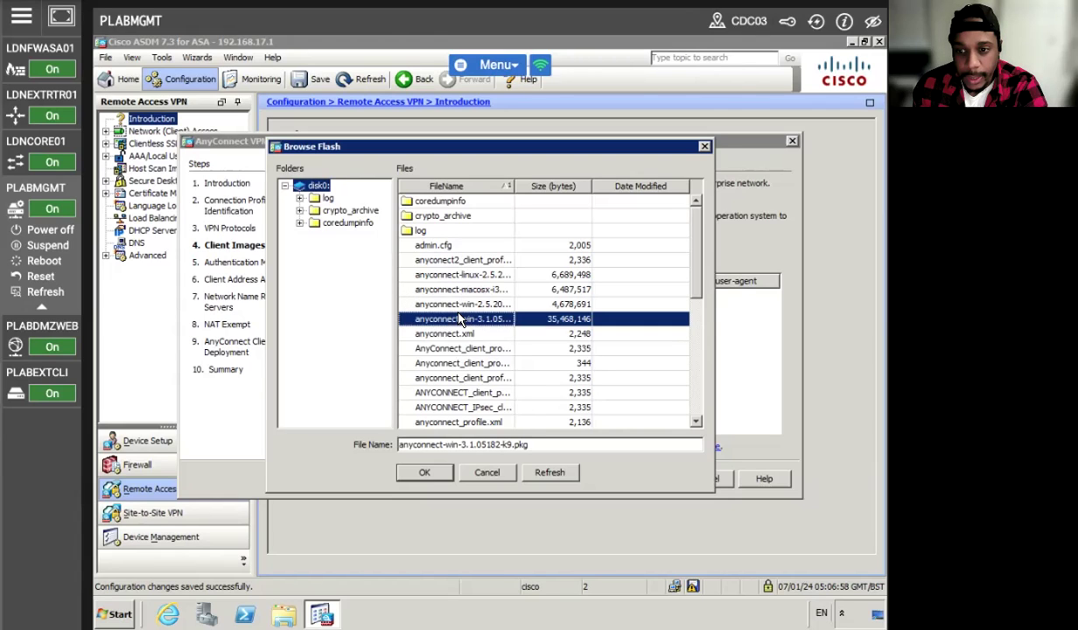
click(422, 472)
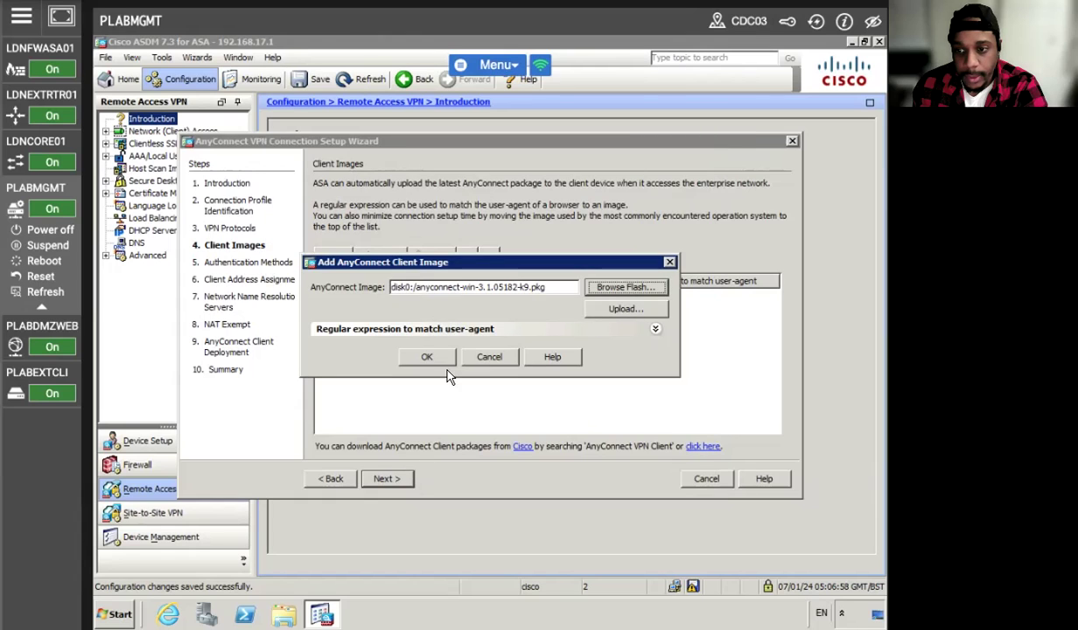
click(427, 359)
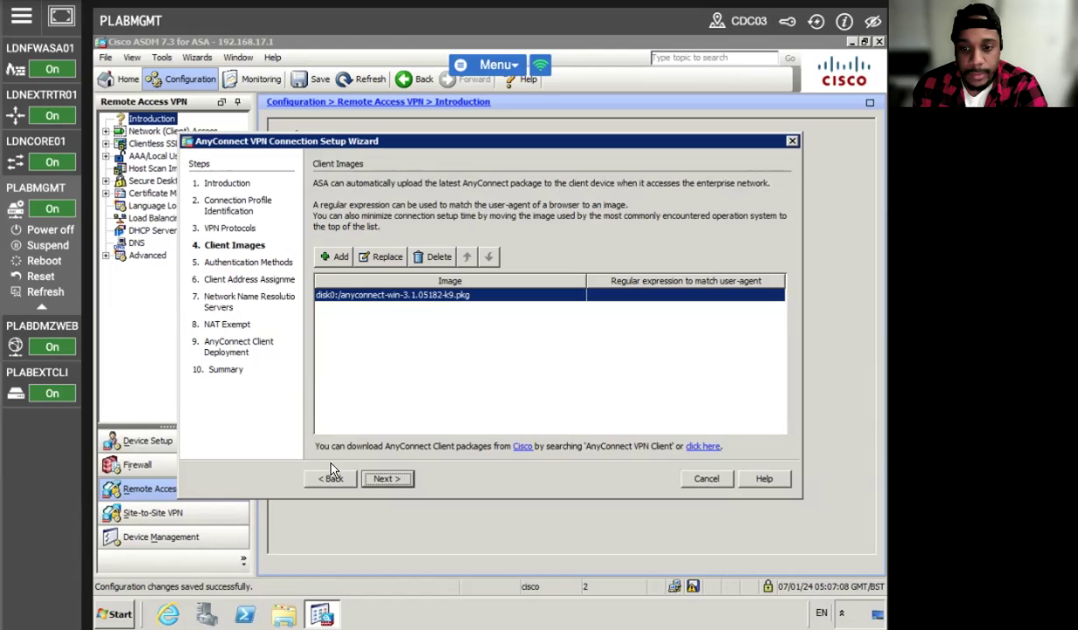
click(387, 478)
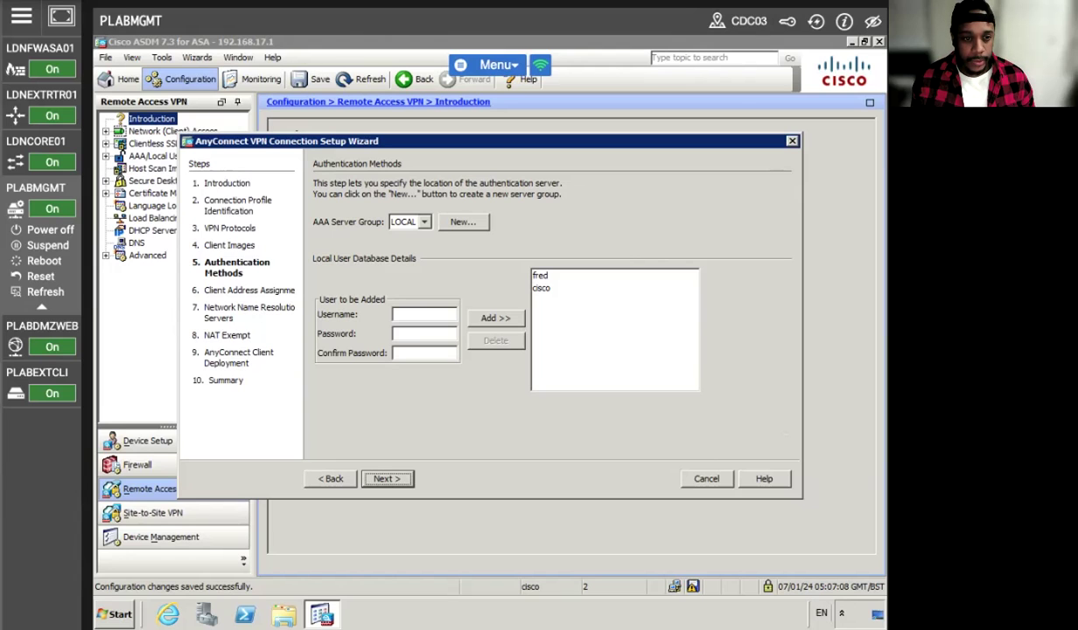
click(422, 222)
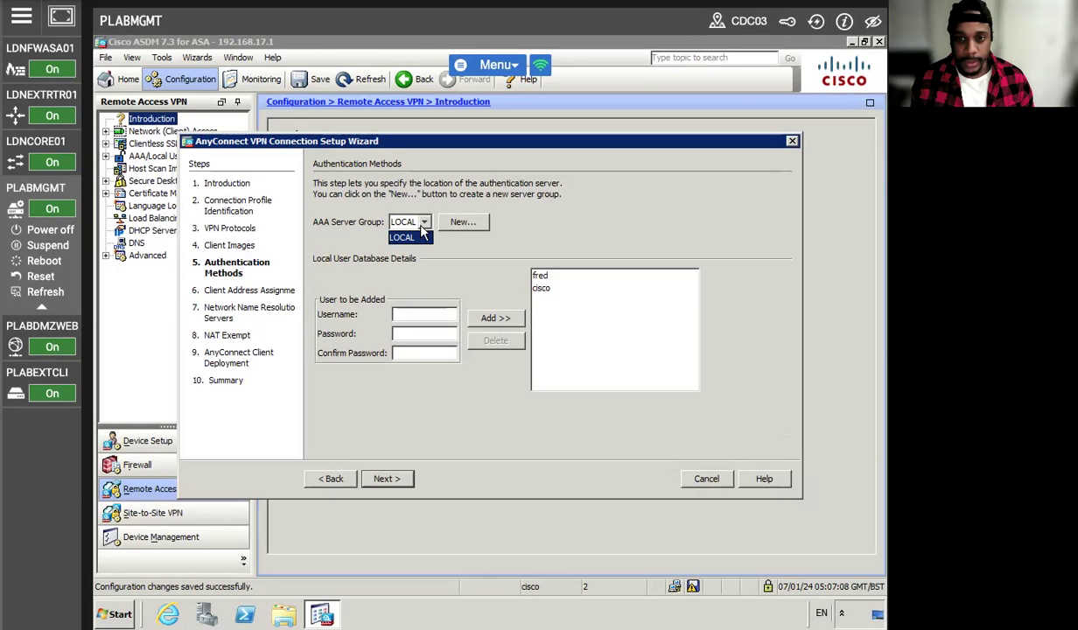
click(409, 234)
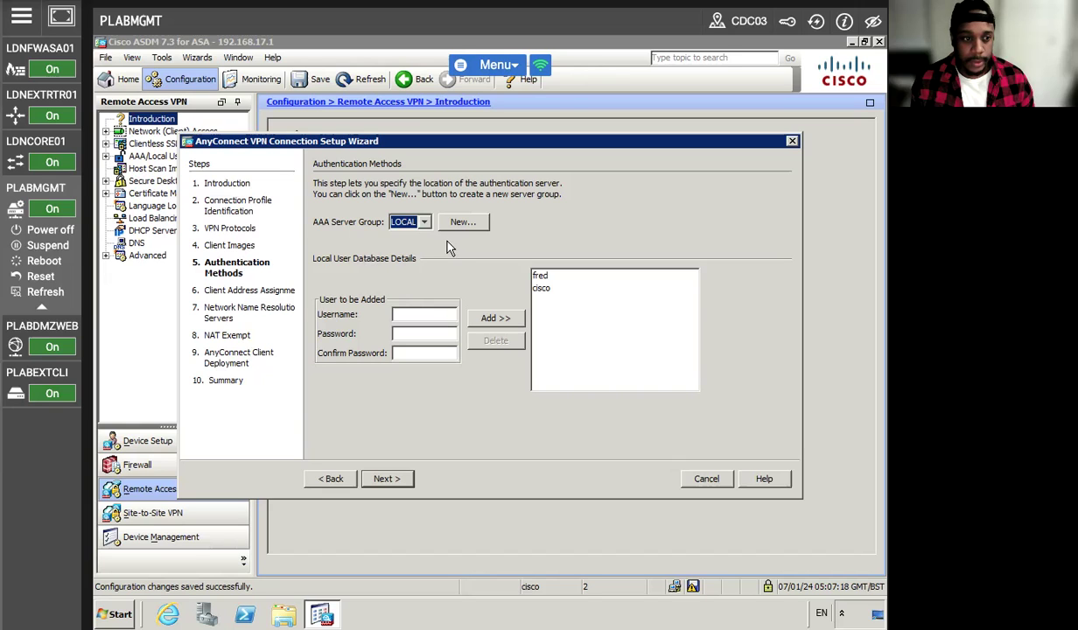
click(403, 313)
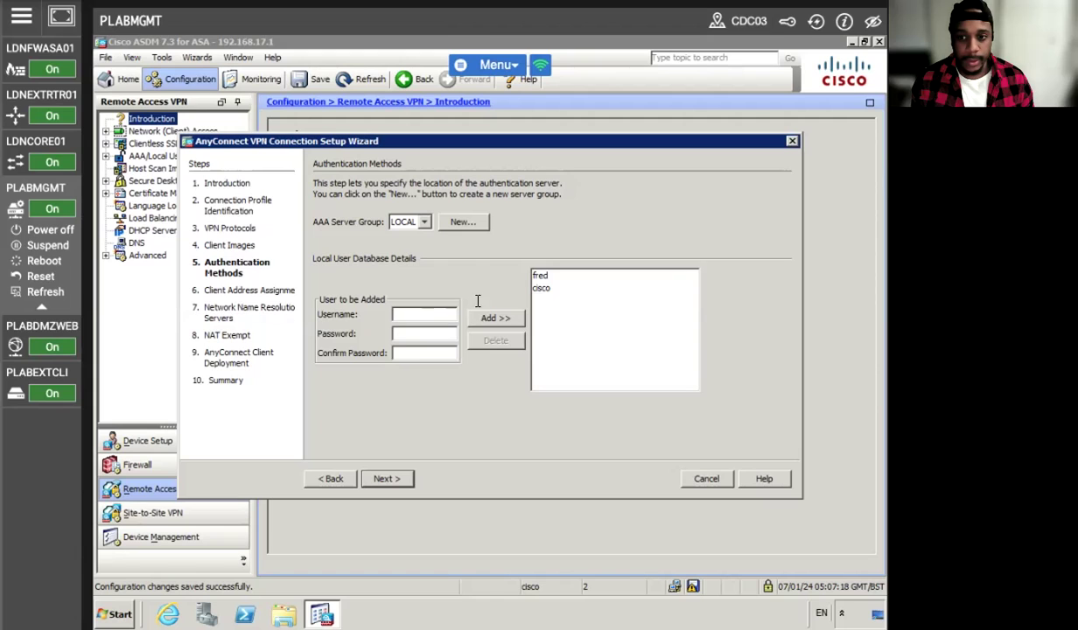
click(461, 222)
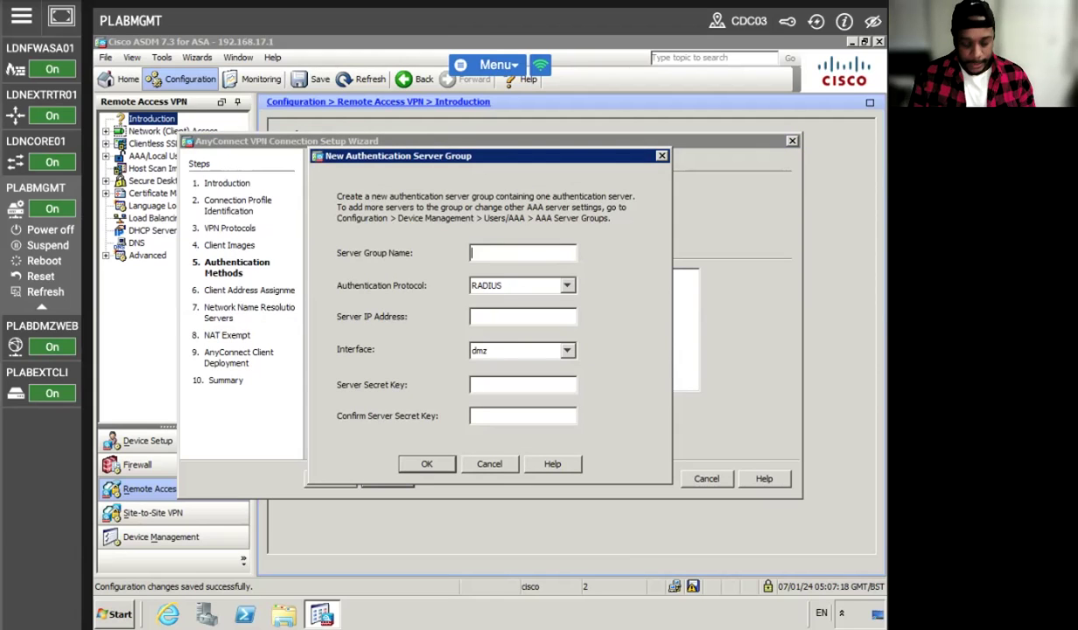
text(AnyC)
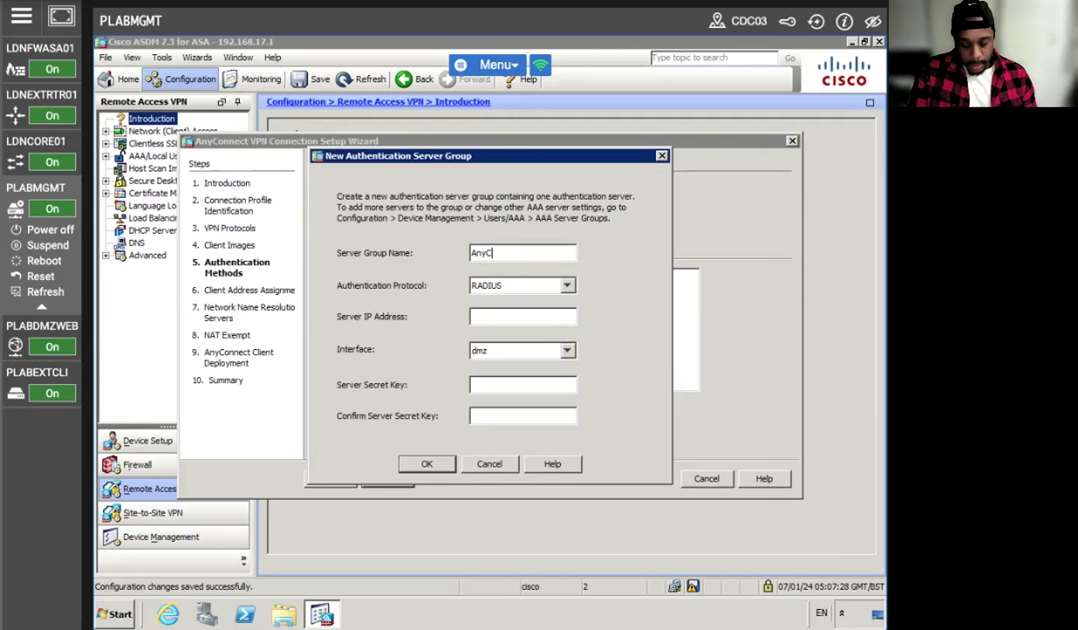
text(onnect)
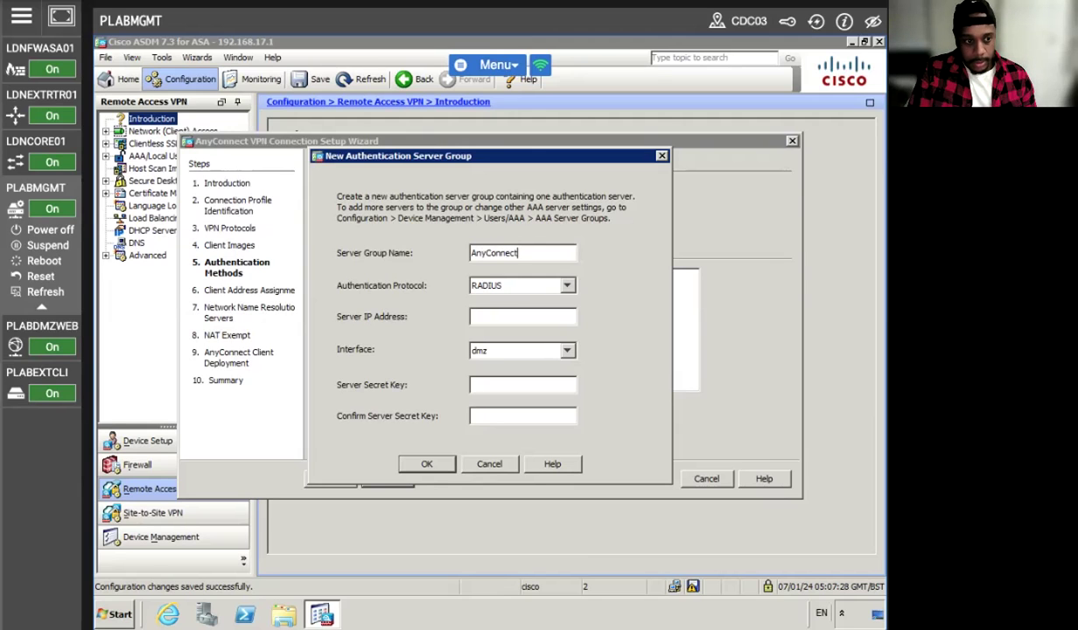
text(_POOL)
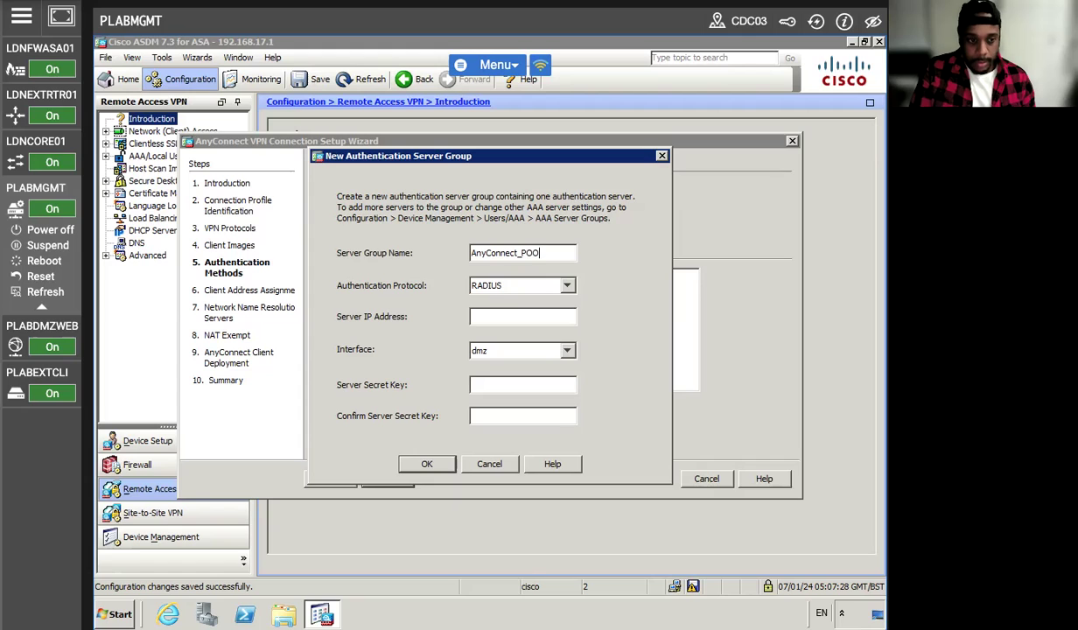
key(Tab)
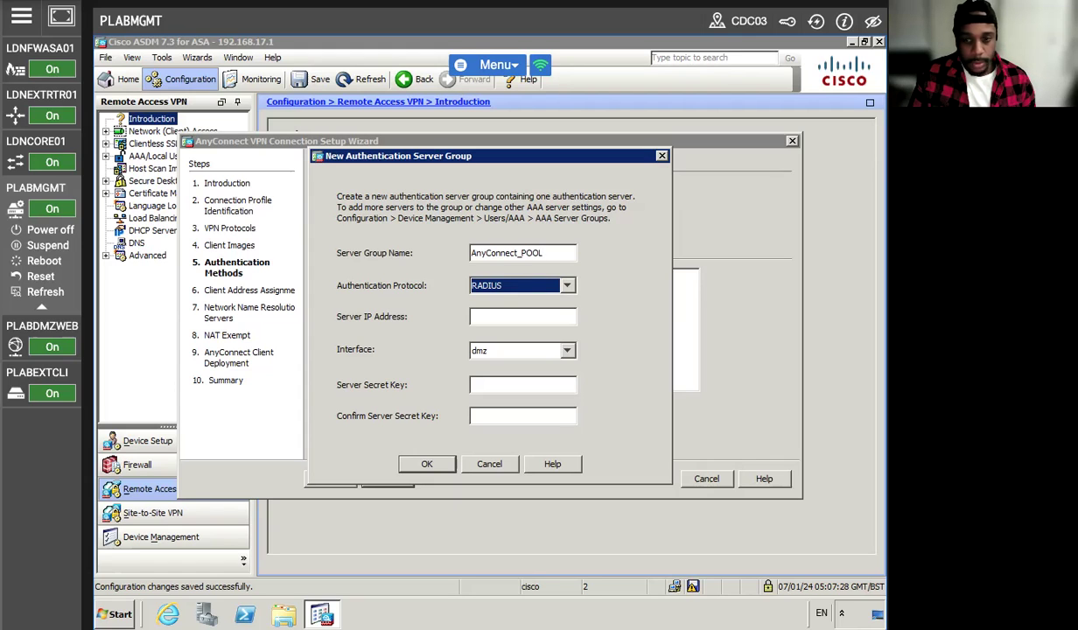
click(473, 317)
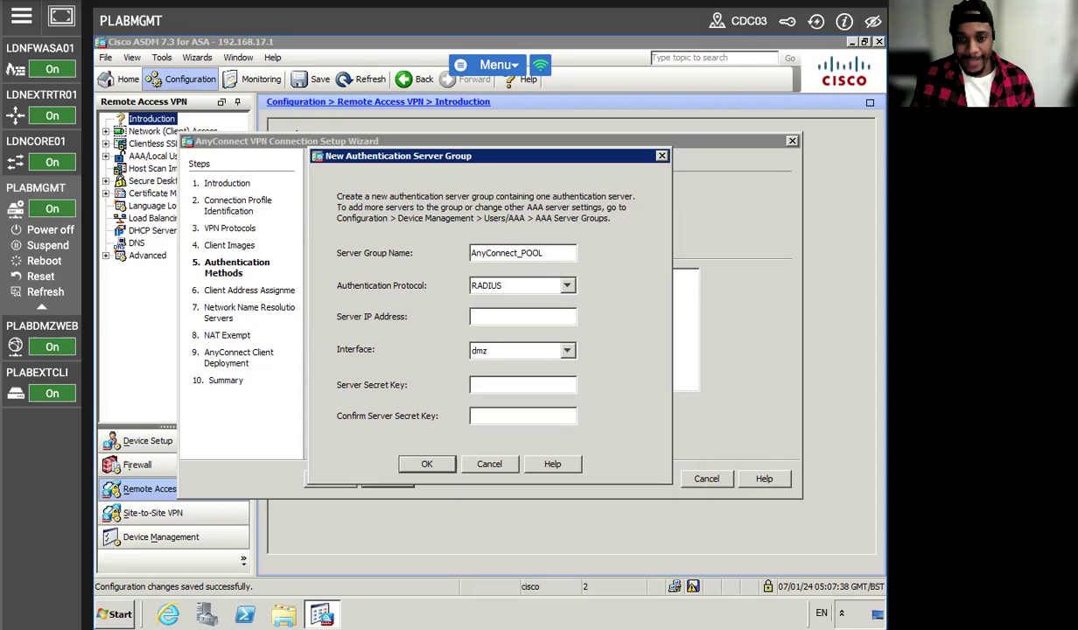
click(501, 297)
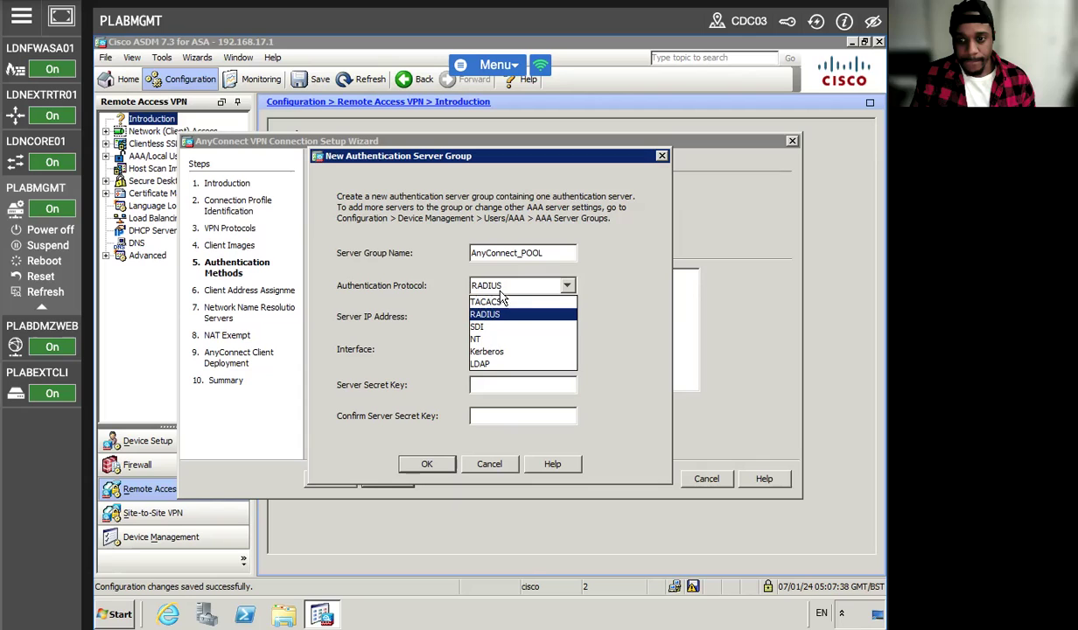
click(612, 304)
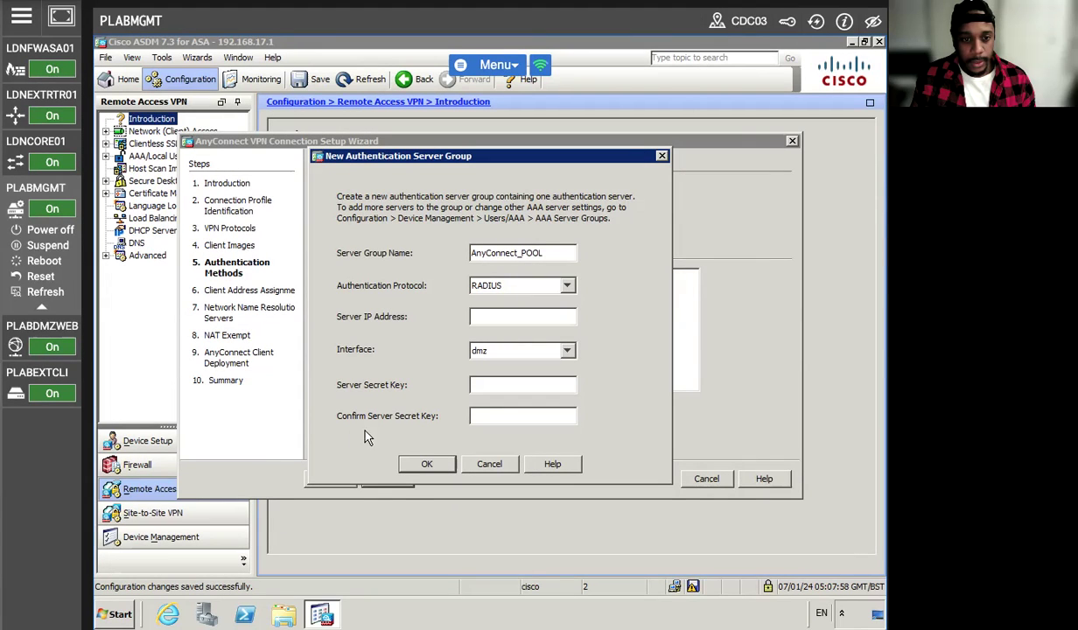
click(495, 463)
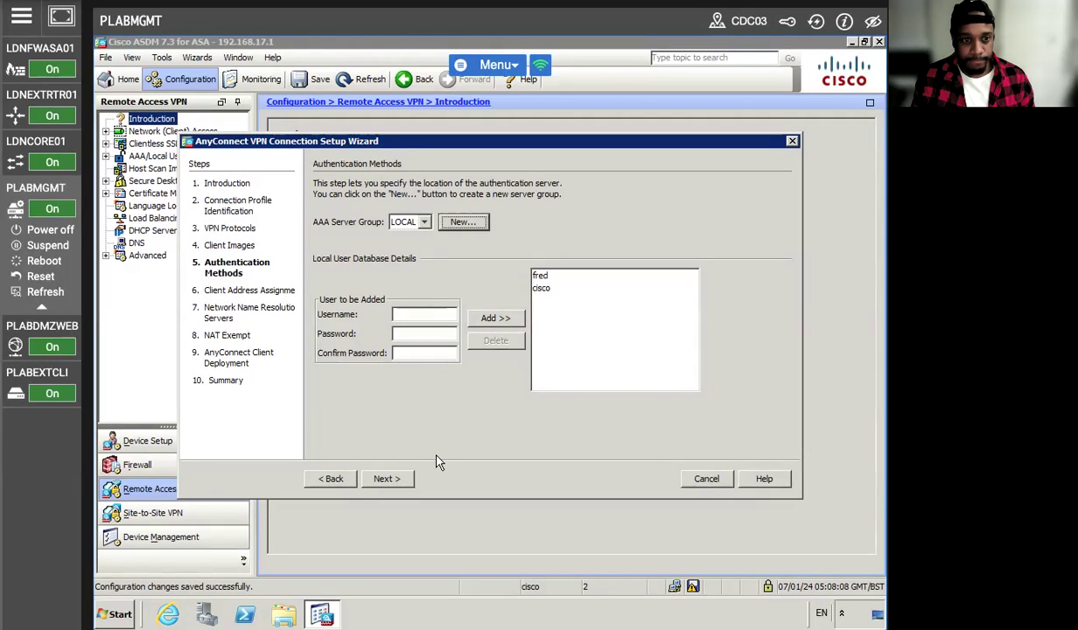
- Start a new IPv4 client address pool named AnyConnect_POOL
click(385, 478)
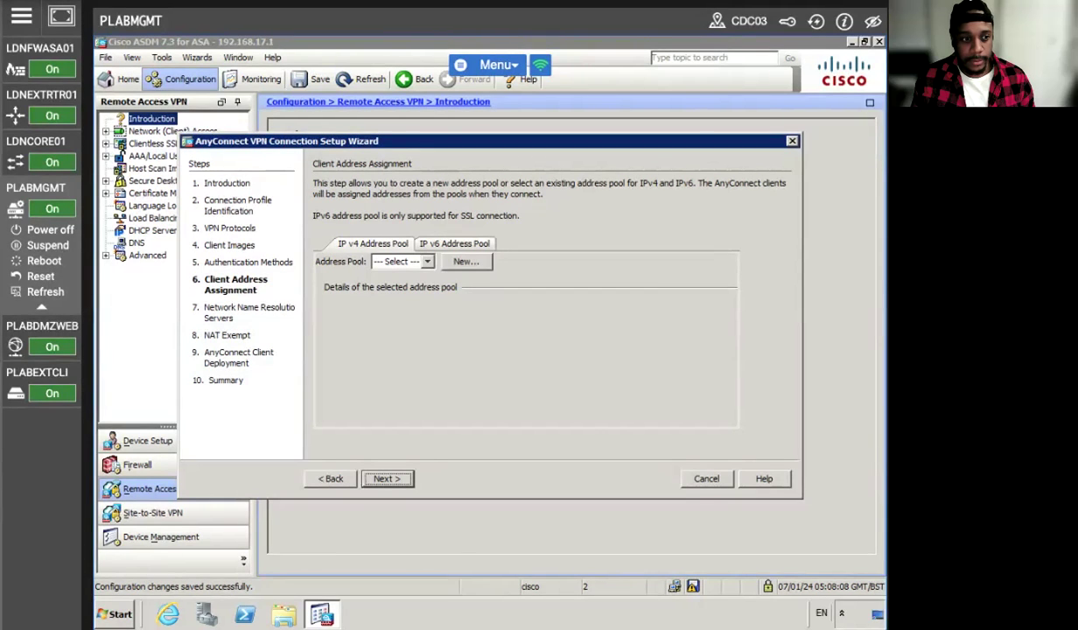
click(463, 262)
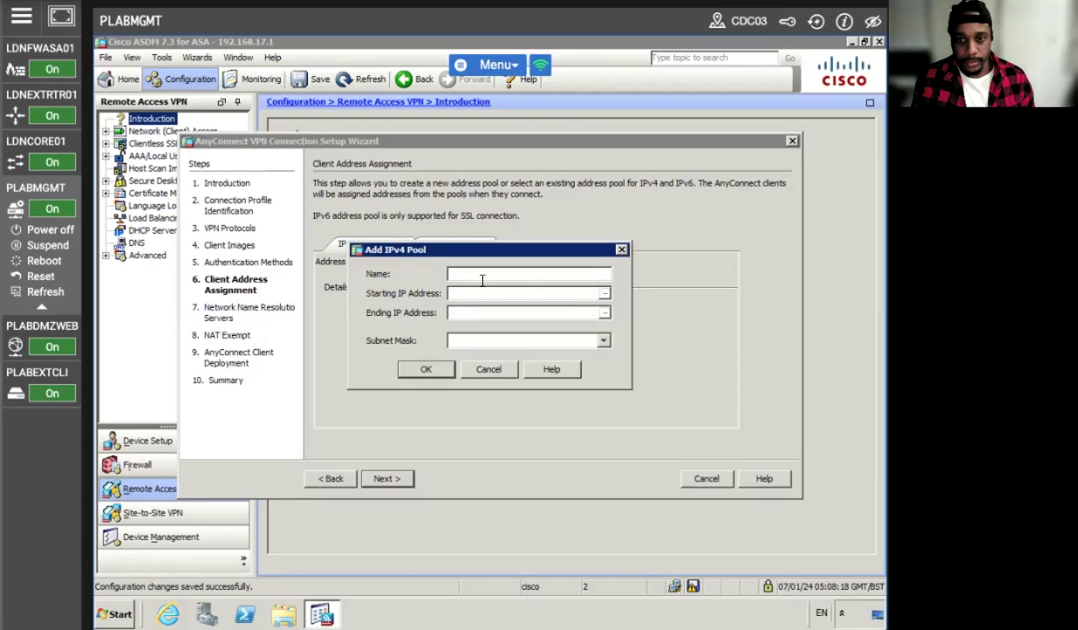
text(Any)
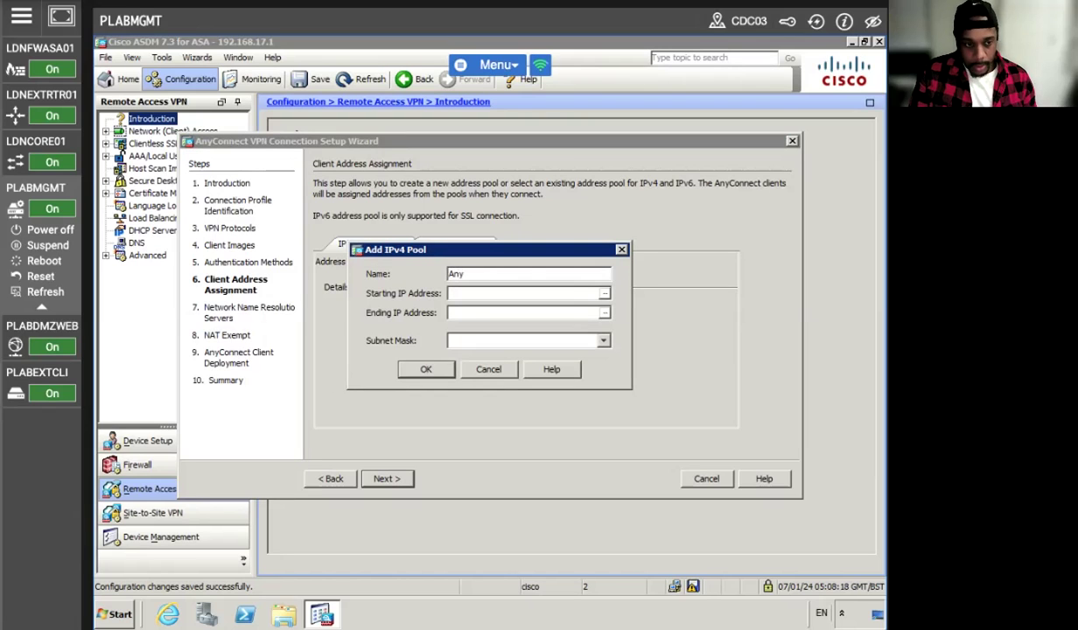
text(Connect_POOL)
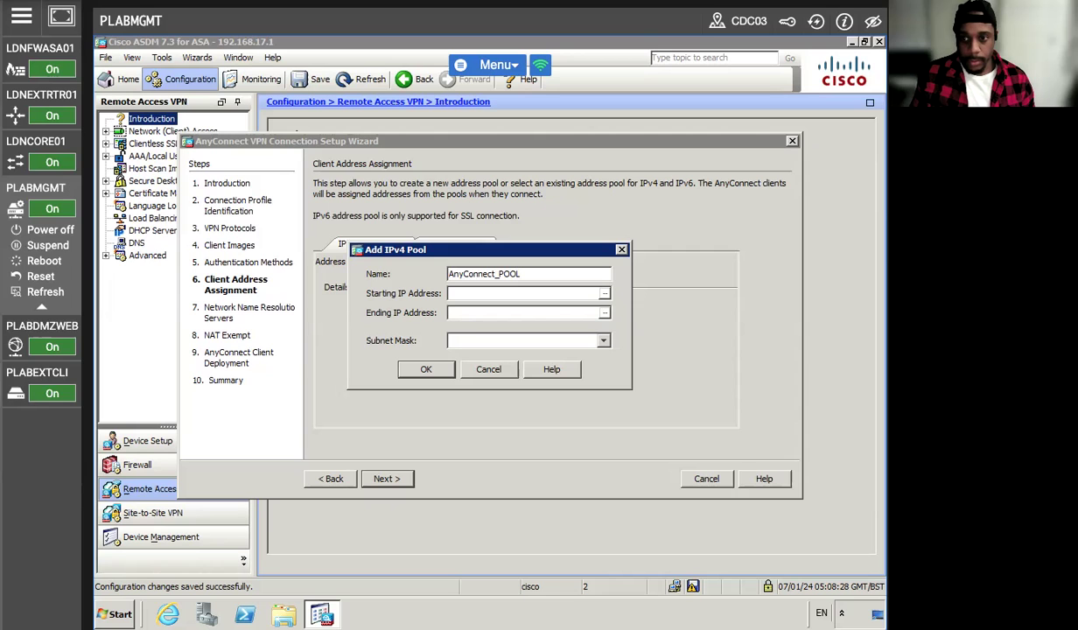
- Give the pool range 192.168.18.15–192.168.18.254 with mask 255.255.255.0 and save it
click(506, 291)
text(192.136)
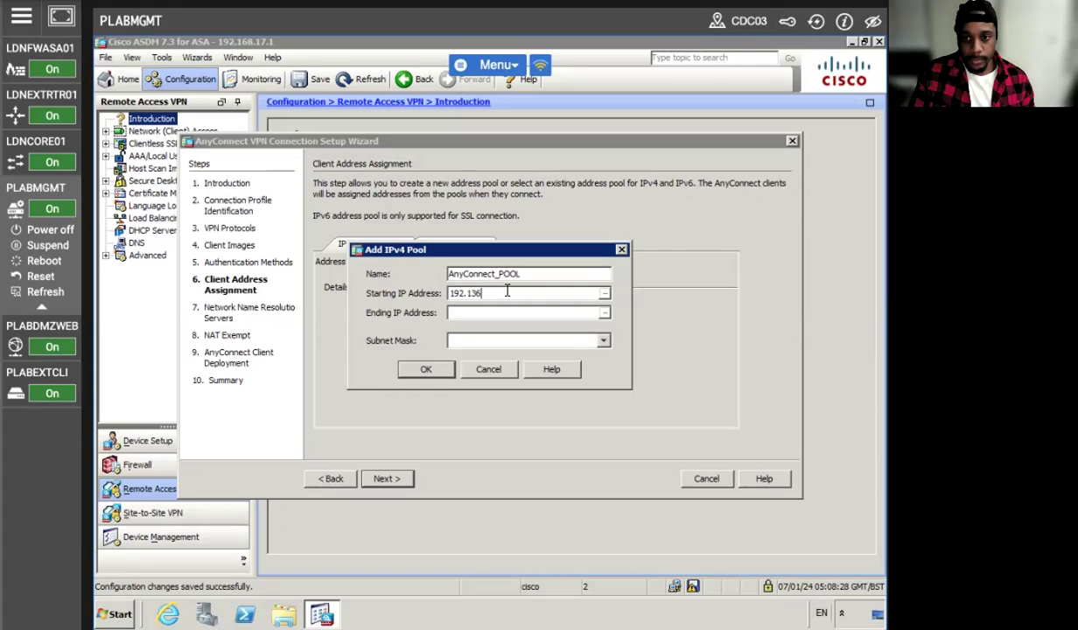
key(BackSpace)
key(BackSpace)
text(68.)
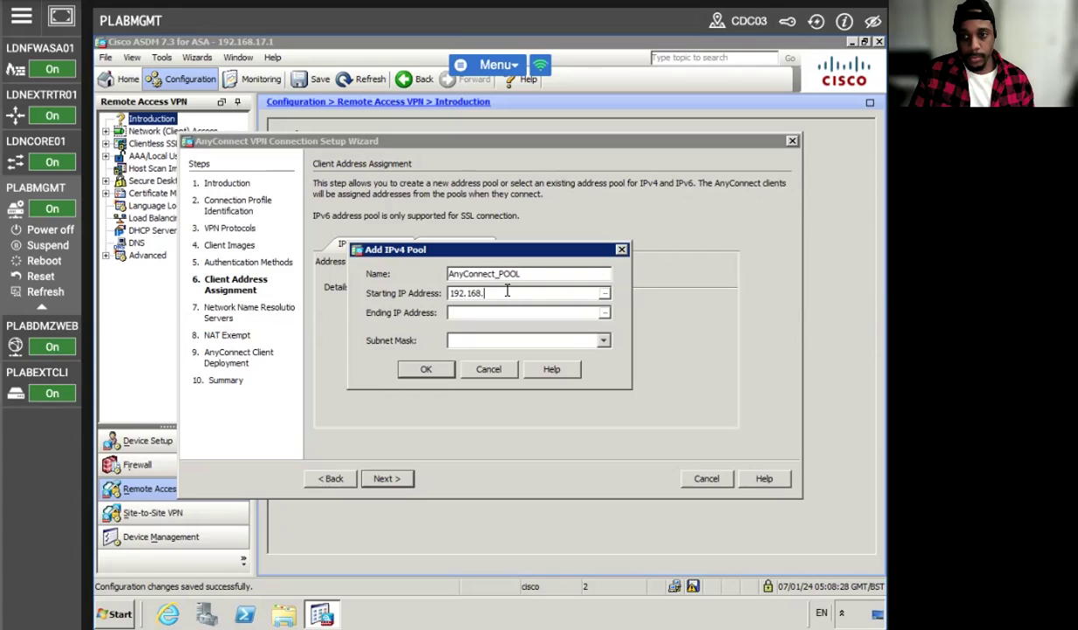
text(18.15)
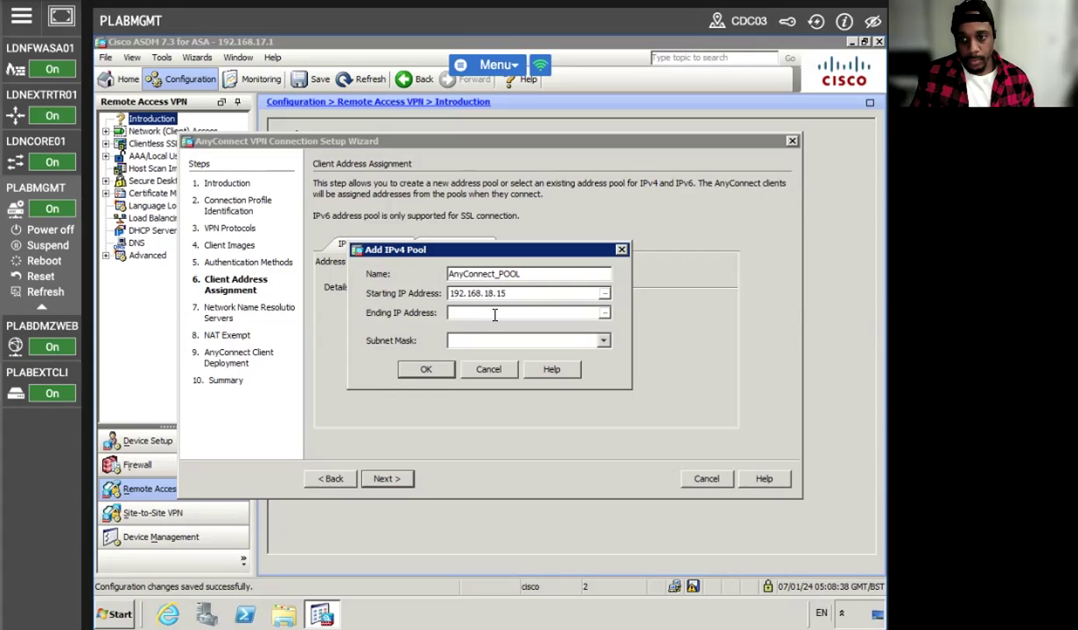
click(494, 313)
text(192)
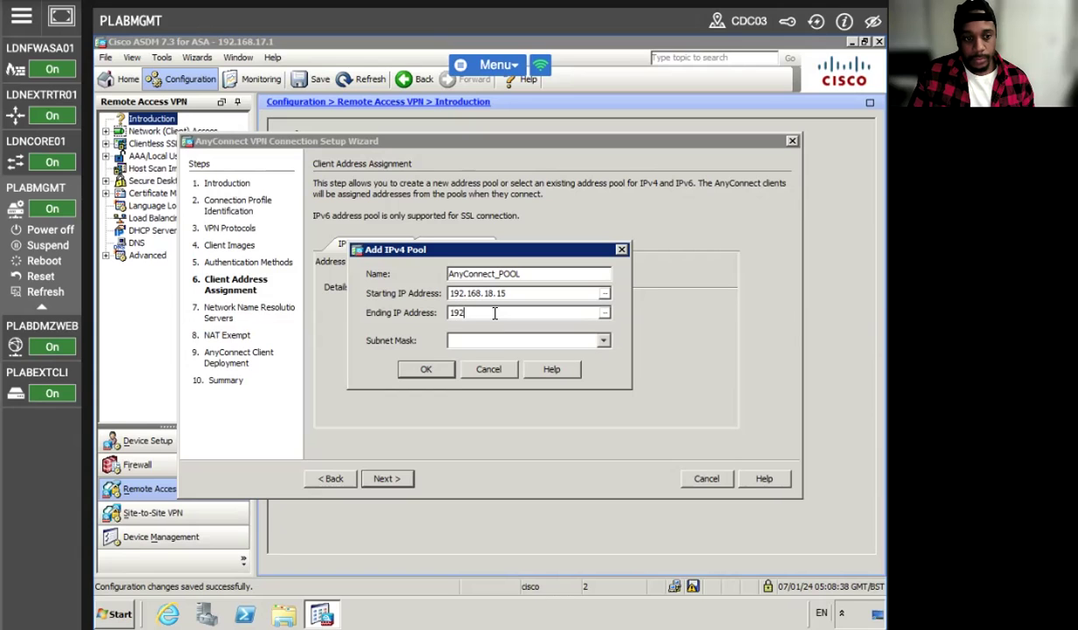
text(.168.18.254)
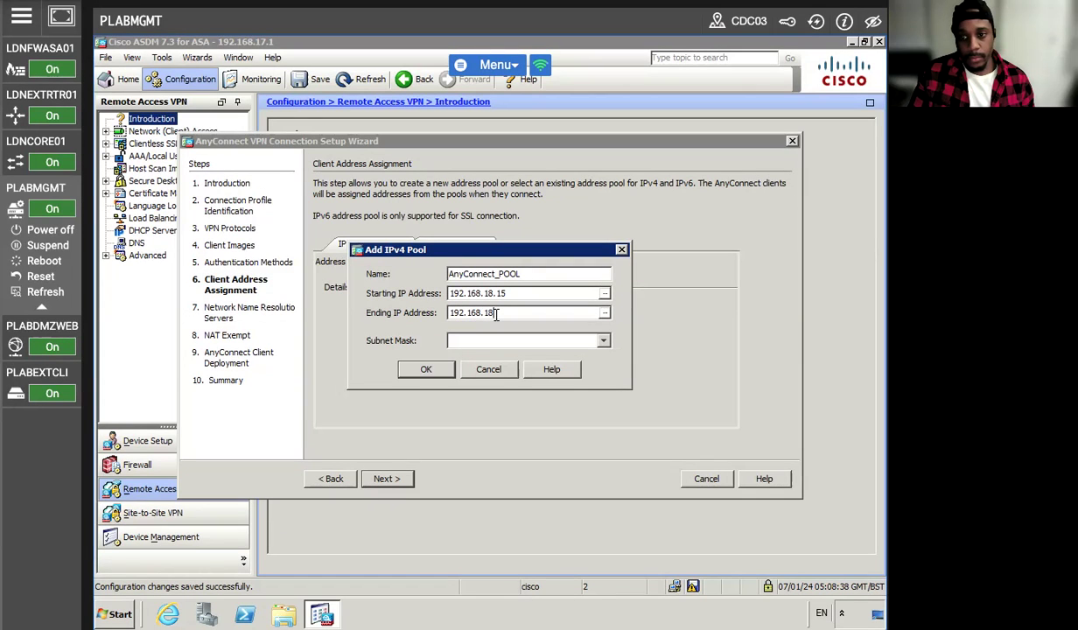
click(601, 341)
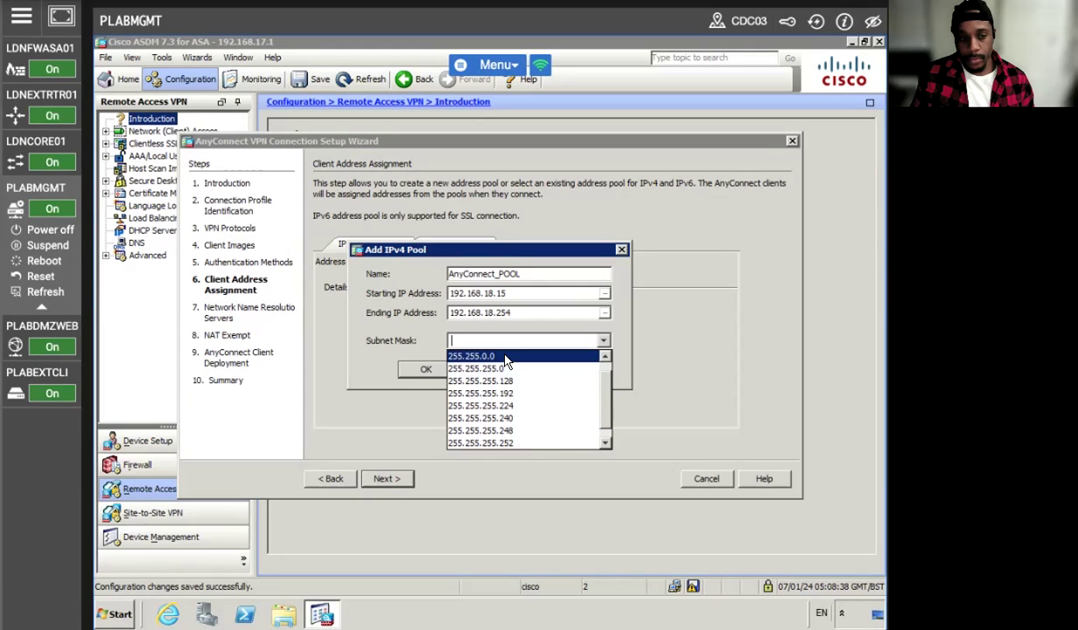
click(509, 369)
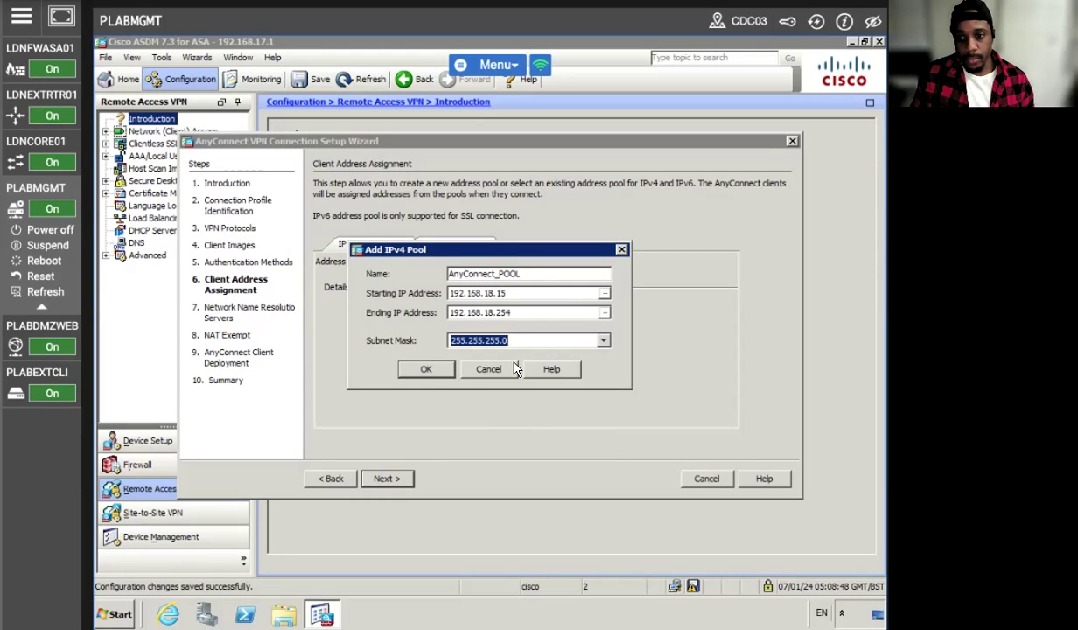
click(425, 370)
click(378, 477)
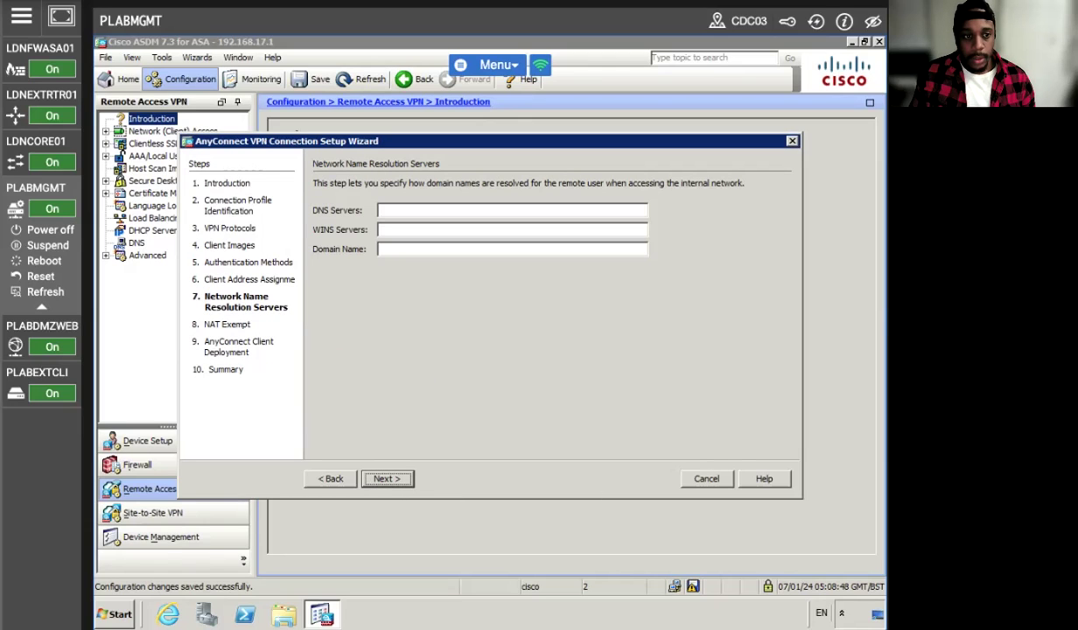
- Enter 192.168.16.10 as DNS and WINS server and practice-labs.com as domain name
click(438, 210)
text(192.168.0=)
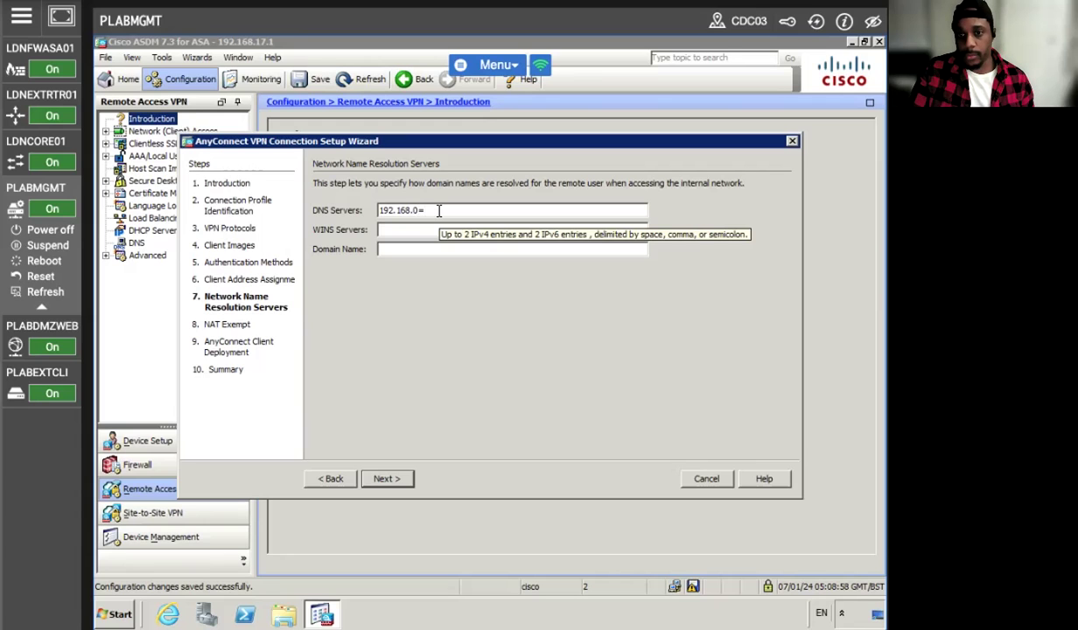
key(BackSpace)
text(16.10)
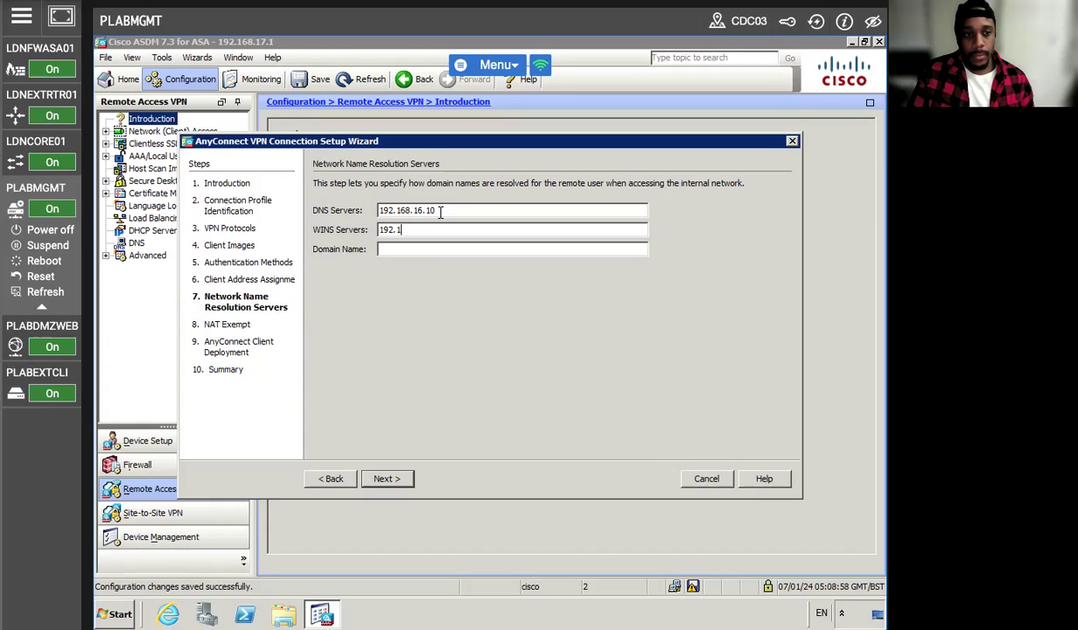
text(192.168.16.10)
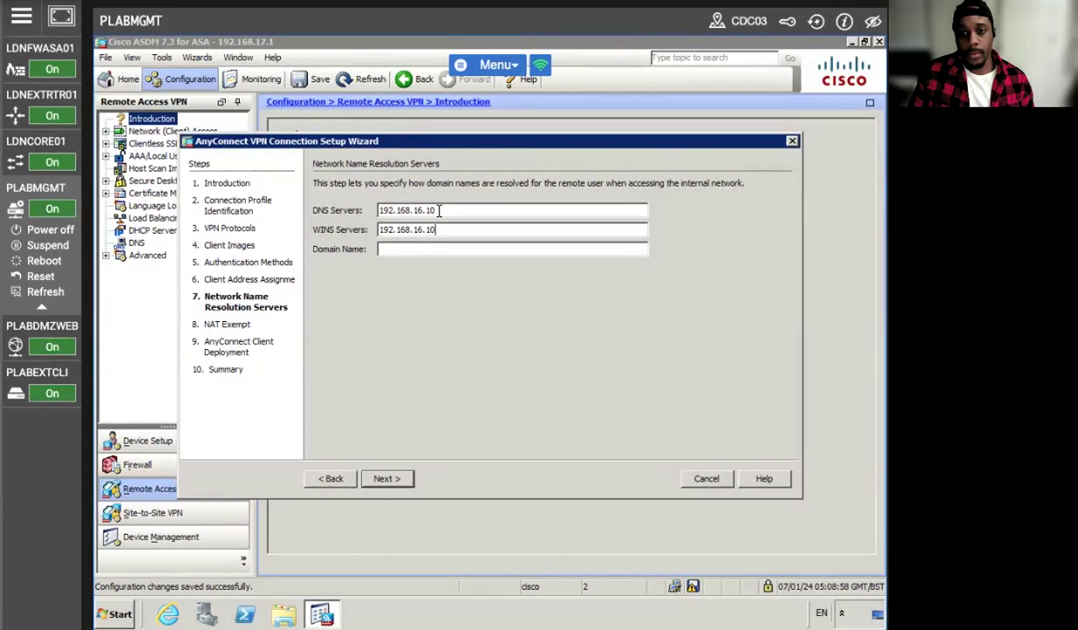
text(pr)
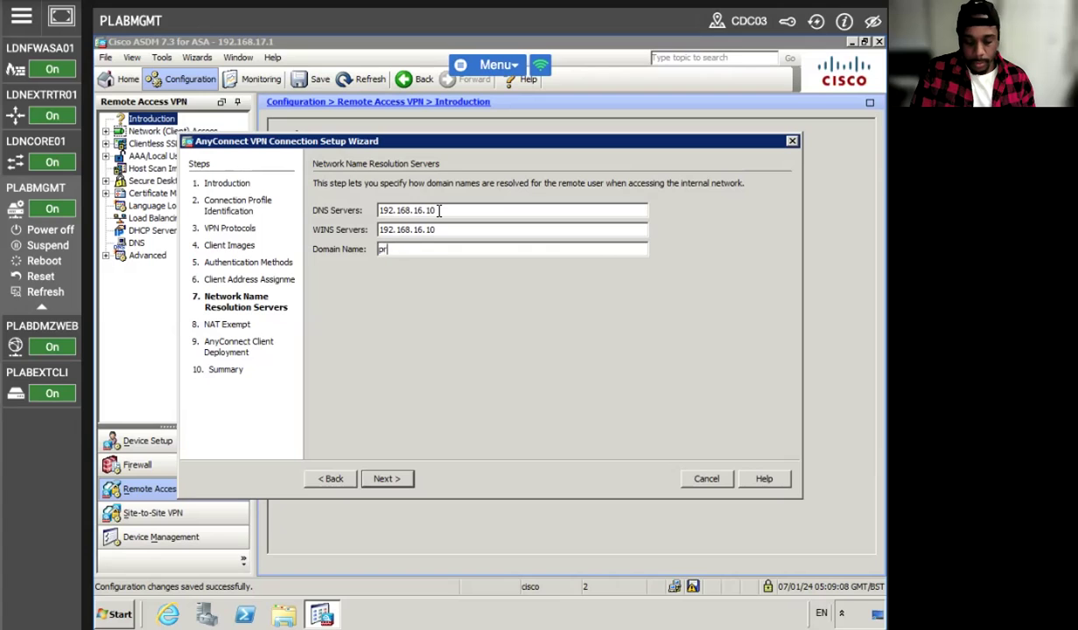
text(actice-labs.com)
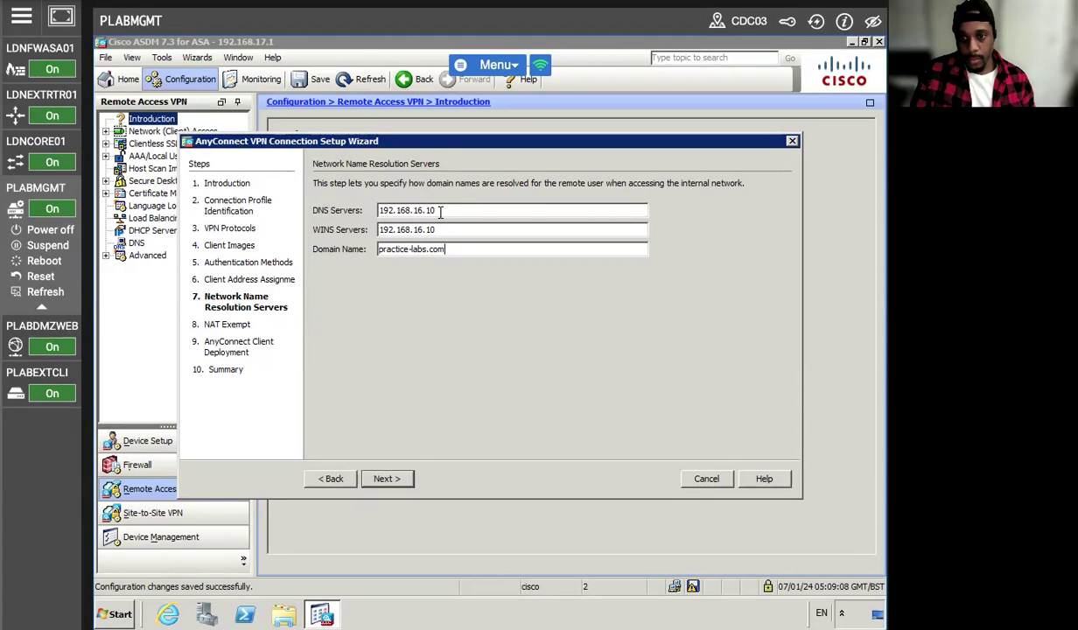
- Exempt VPN traffic from NAT using inside-network (192.168.16.0/24) as the local network
click(383, 478)
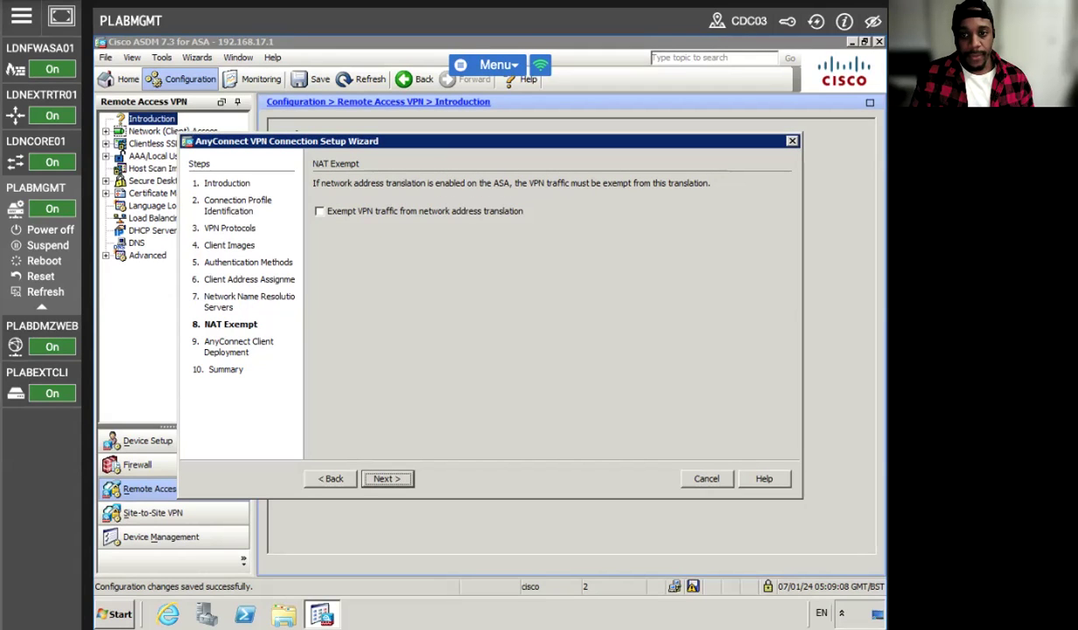
click(329, 213)
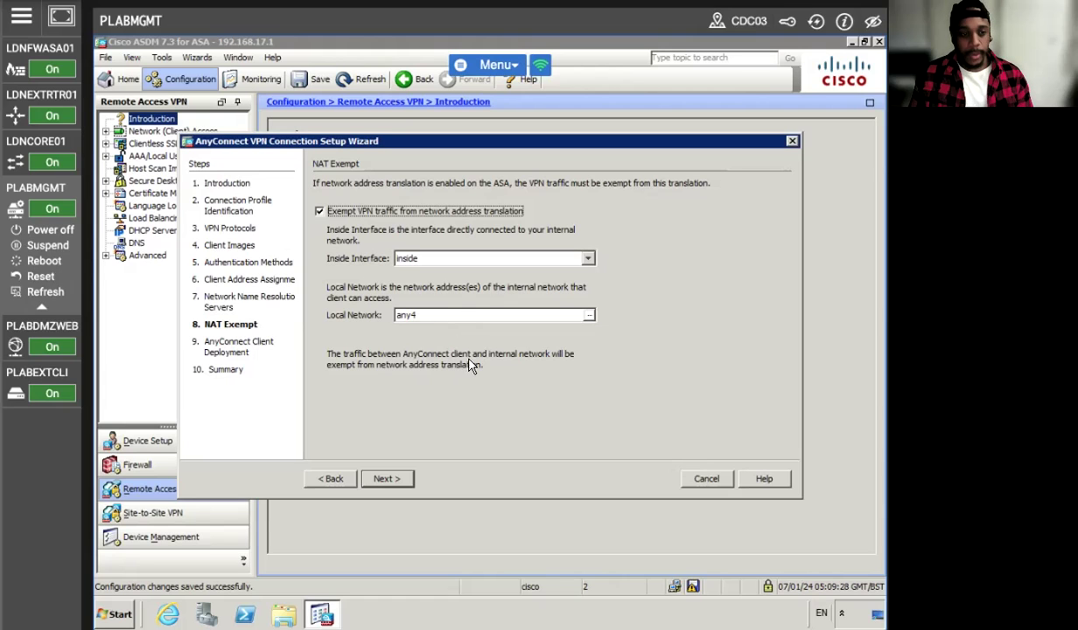
click(588, 315)
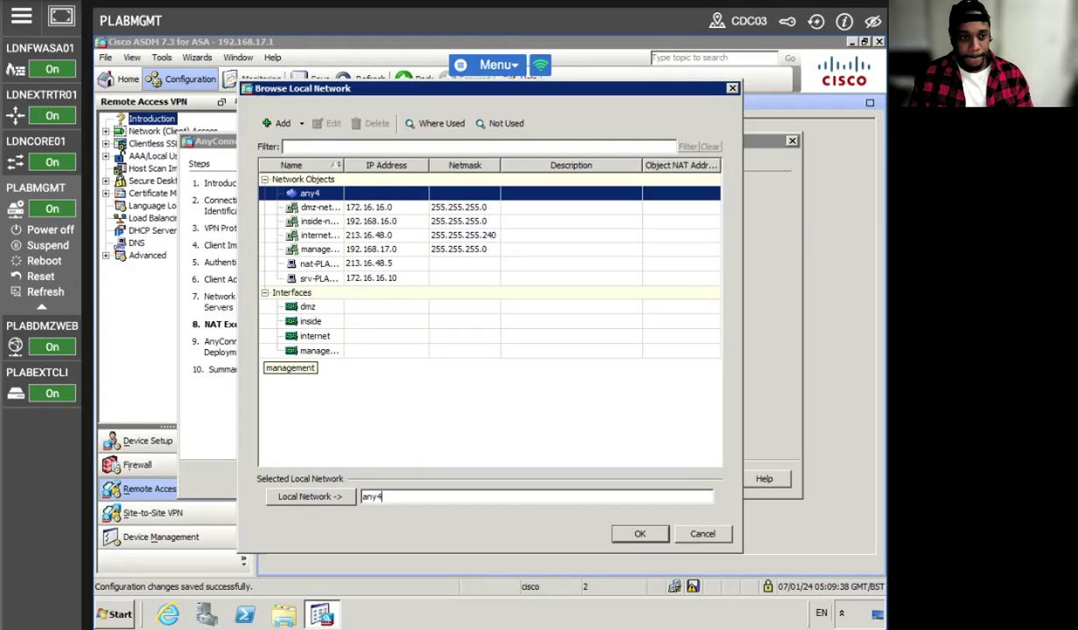
click(386, 275)
click(354, 221)
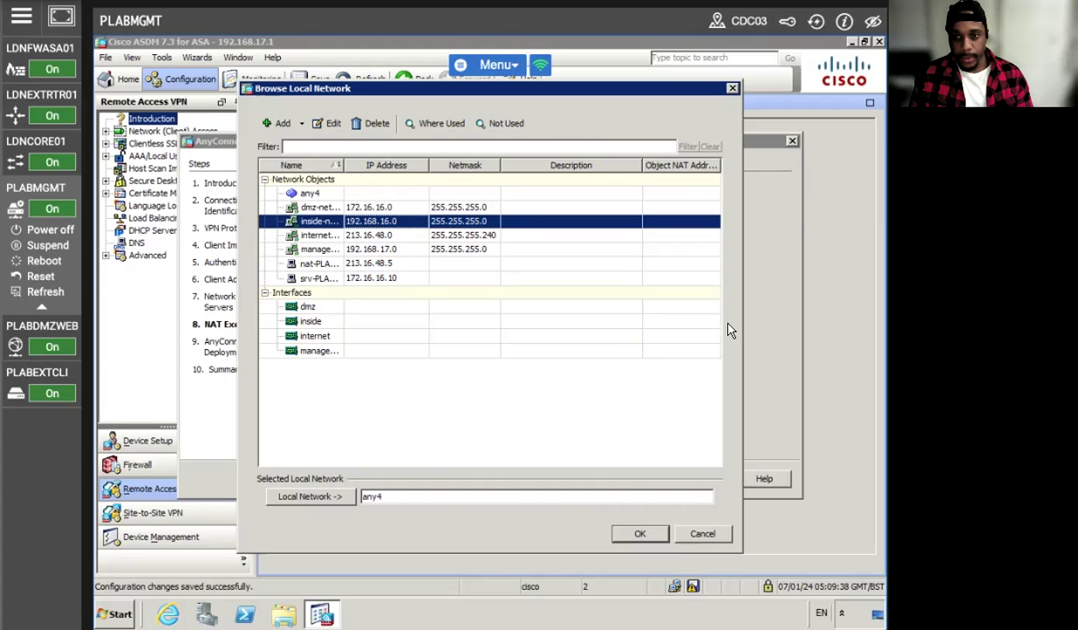
click(641, 532)
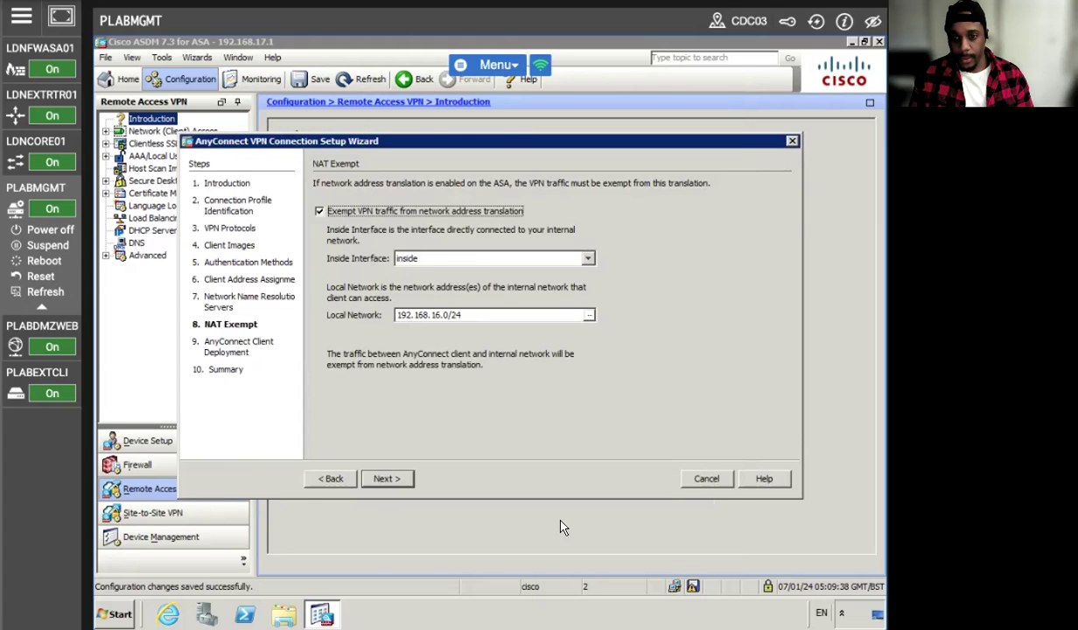
- Finish the AnyConnect wizard and send the configuration to the device
click(392, 478)
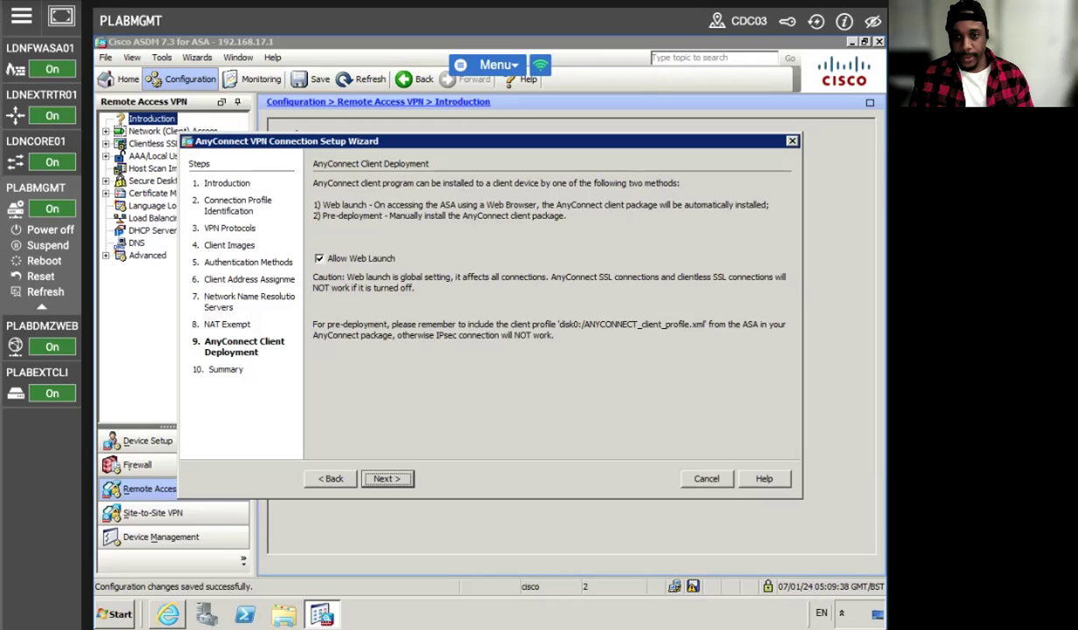
click(387, 479)
click(385, 481)
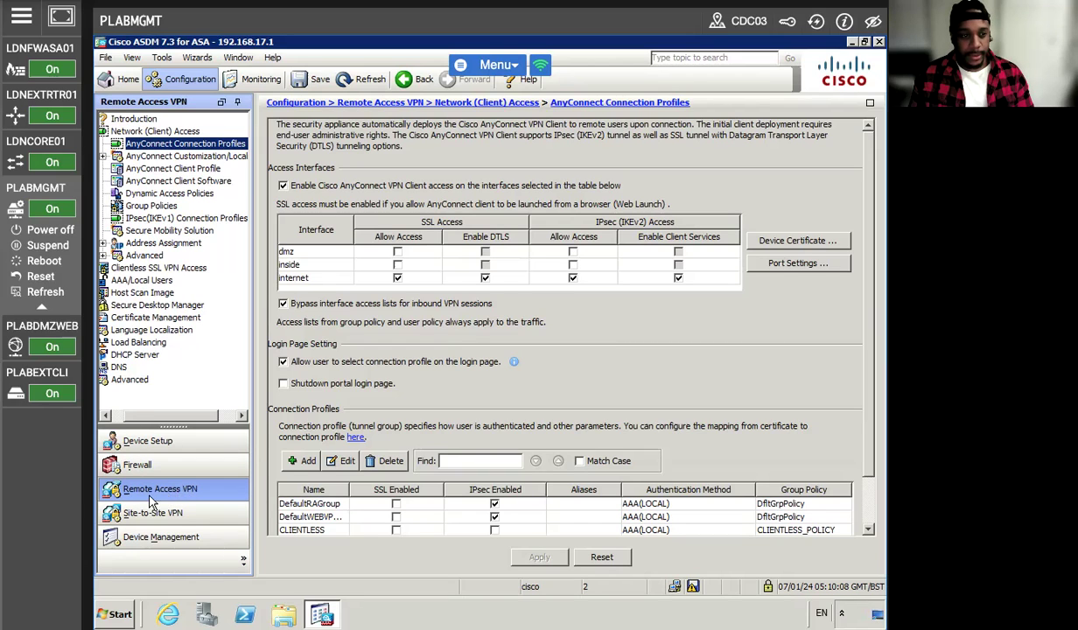
- Assign GroupPolicy_ANYCONNECT to the local user, apply it, and switch to PLABEXTCLI
click(149, 204)
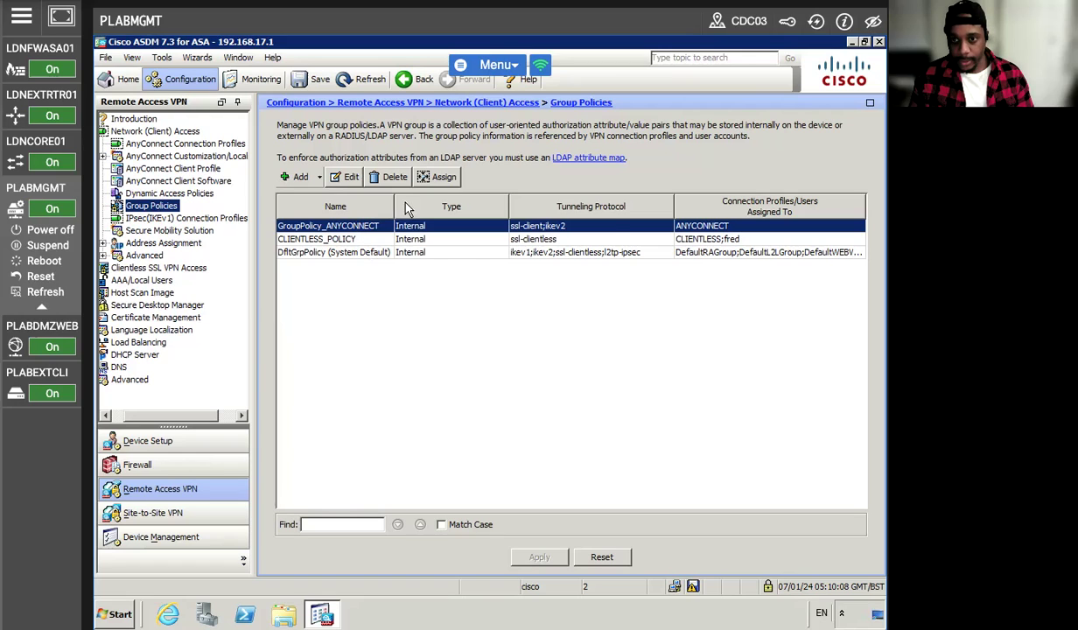
click(421, 176)
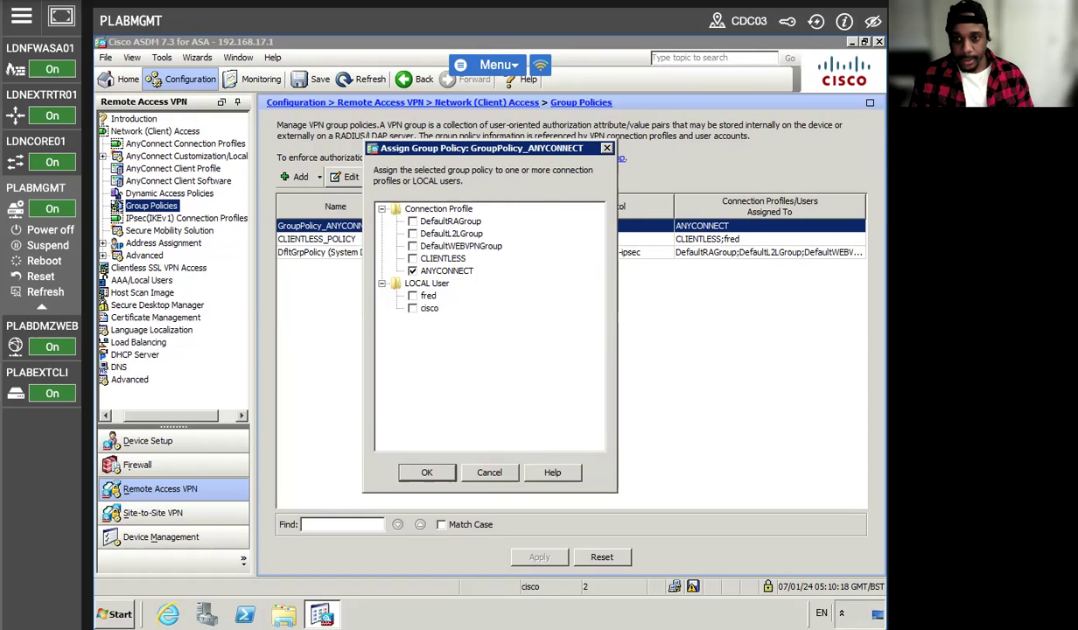
click(412, 295)
click(427, 473)
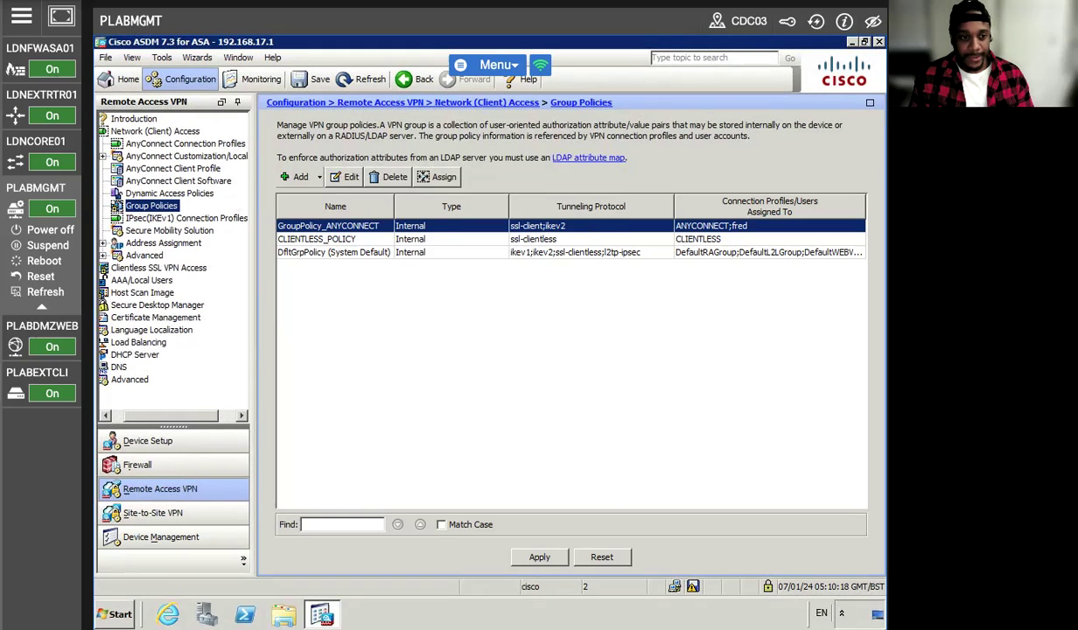
click(537, 556)
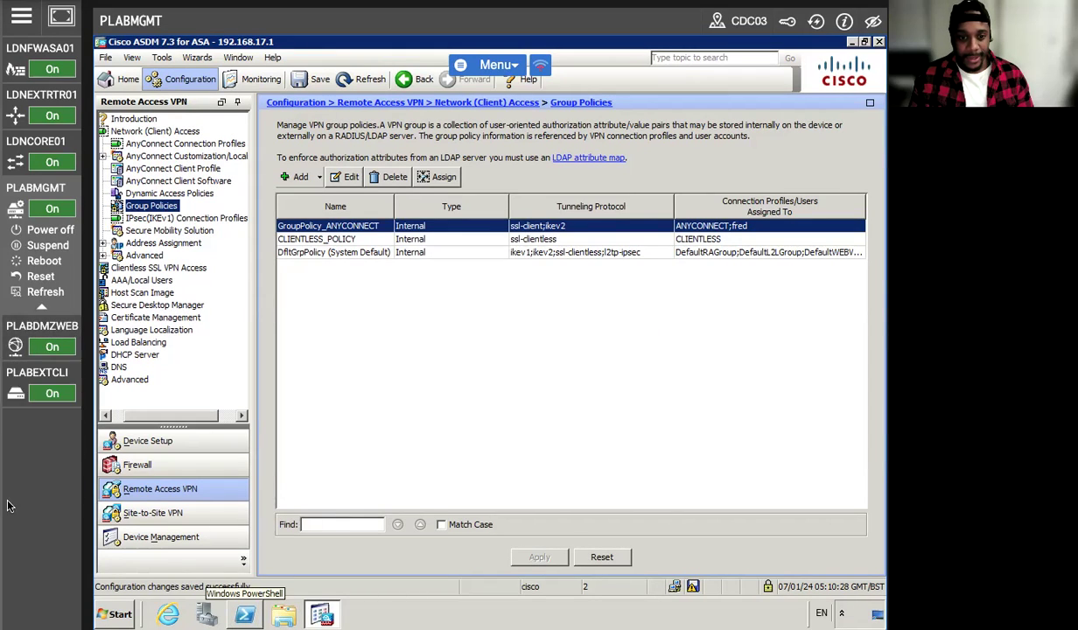
click(29, 371)
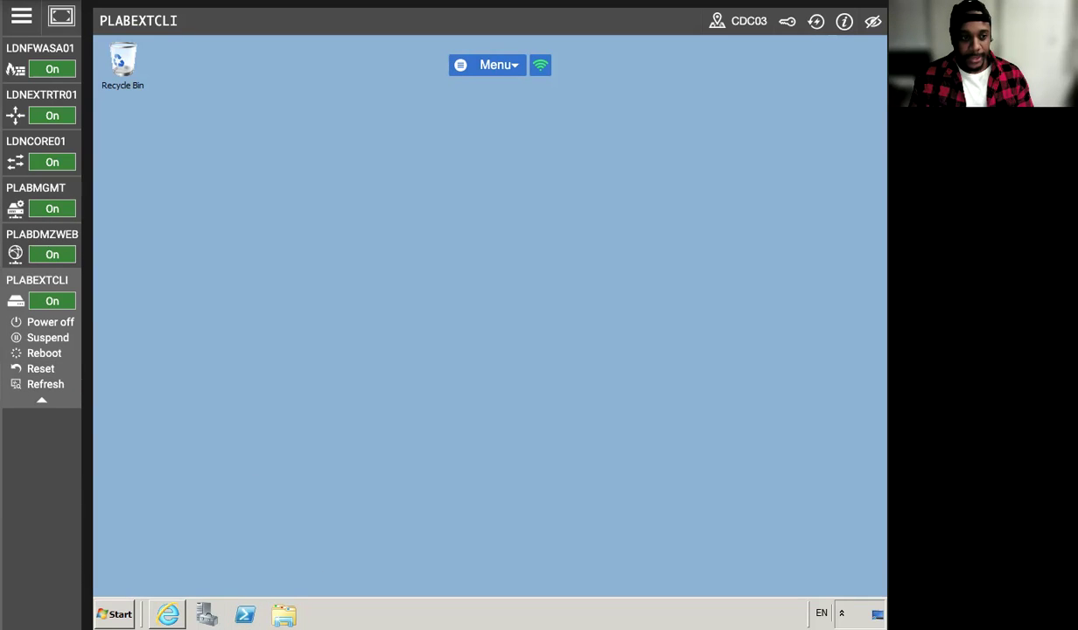
click(168, 614)
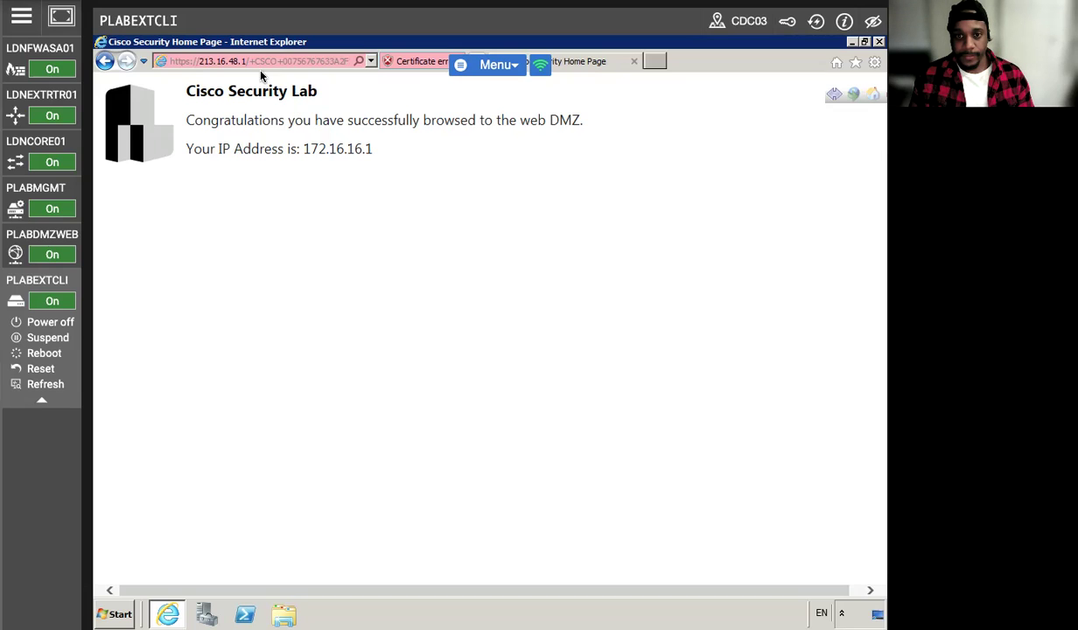
click(260, 62)
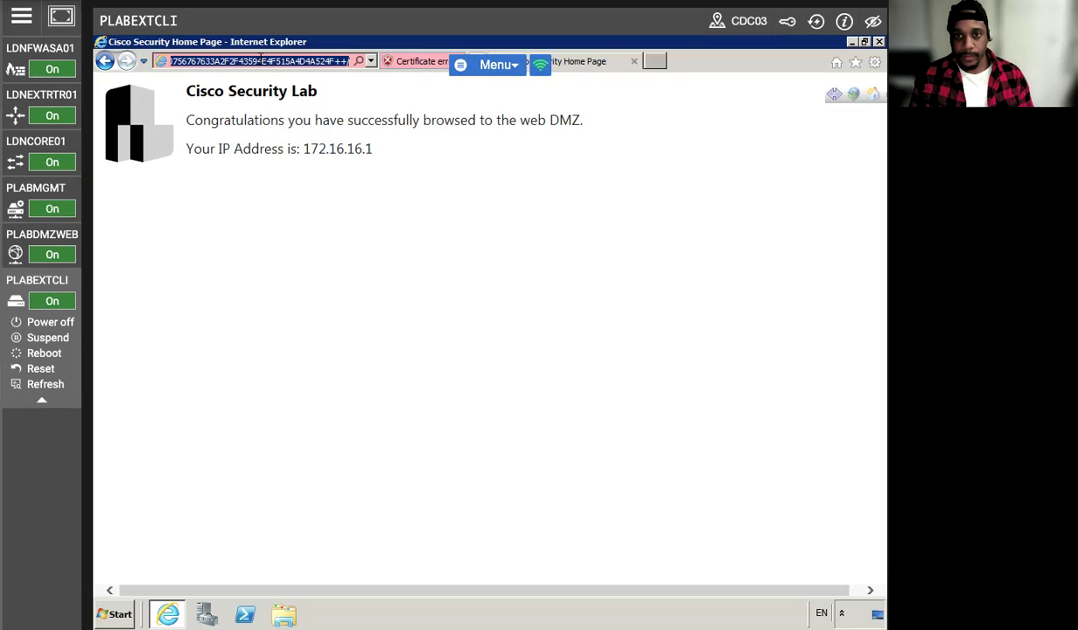
right_click(259, 60)
click(300, 115)
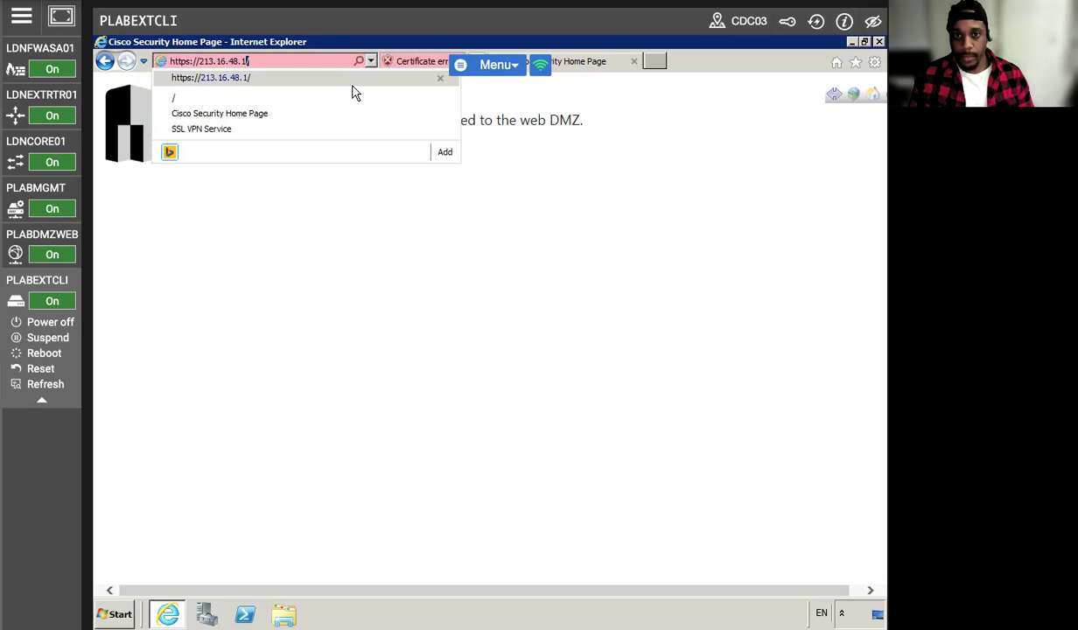
key(Return)
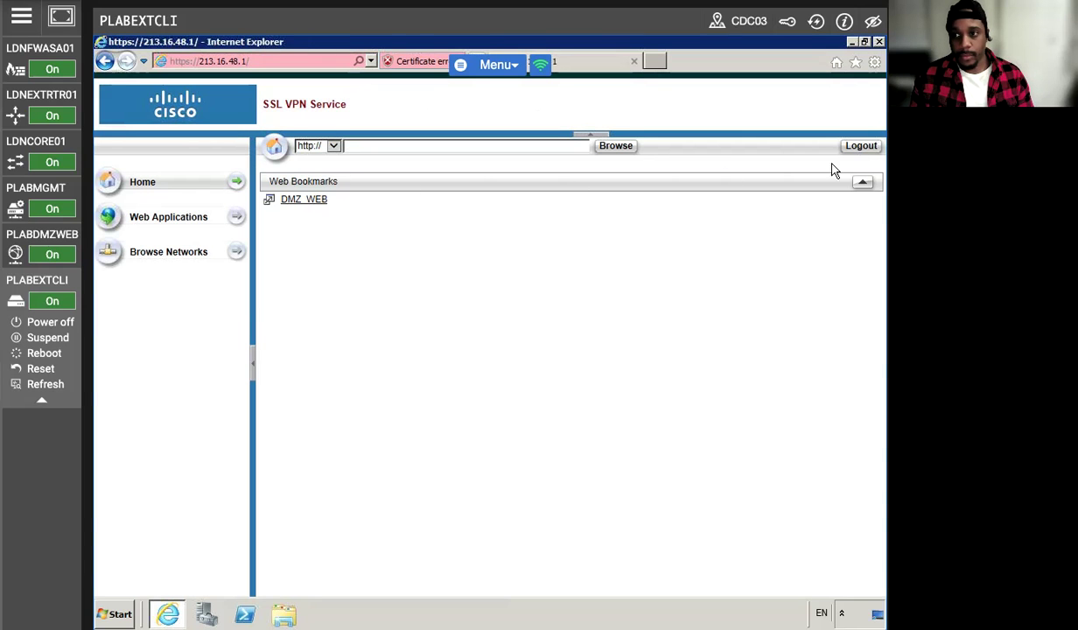
- Log out of the old portal session and sign in with the VPN user's credentials
click(861, 145)
click(488, 373)
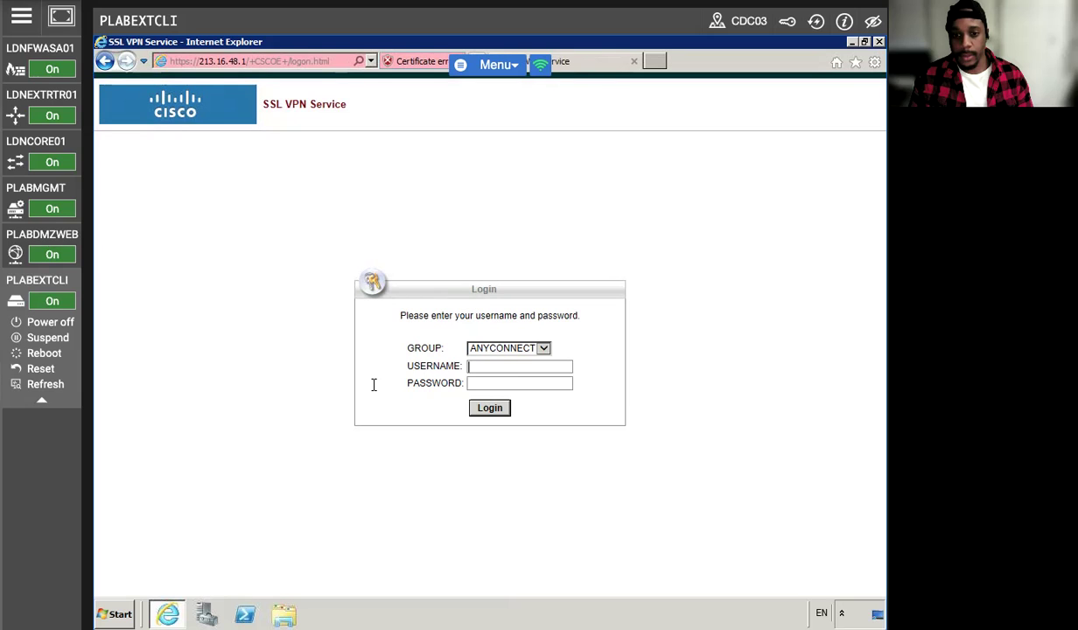
text(fred••••)
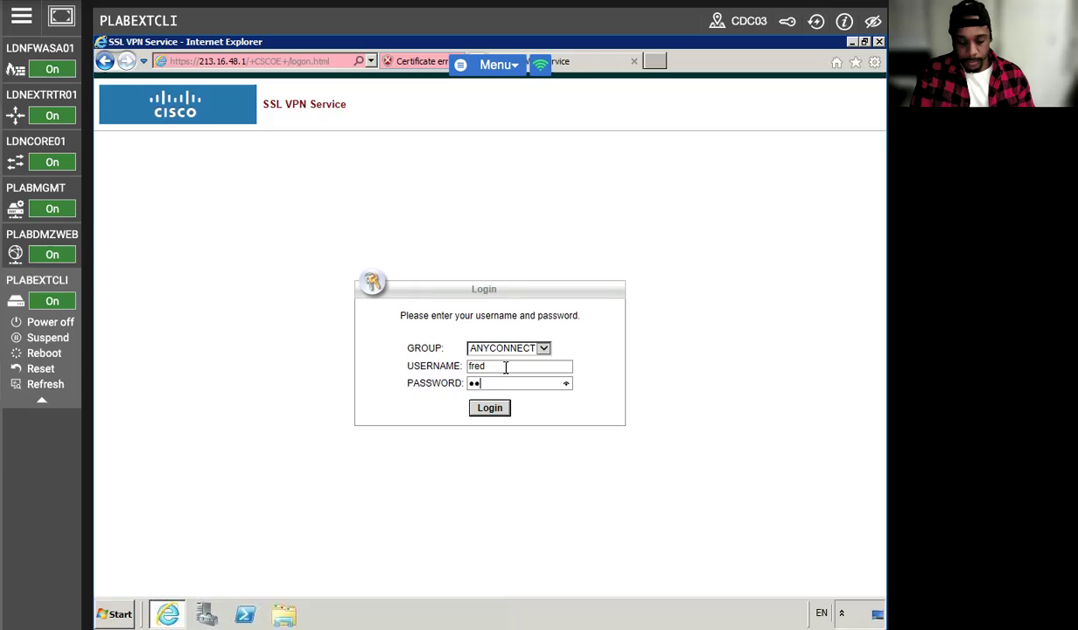
text(••)
key(Return)
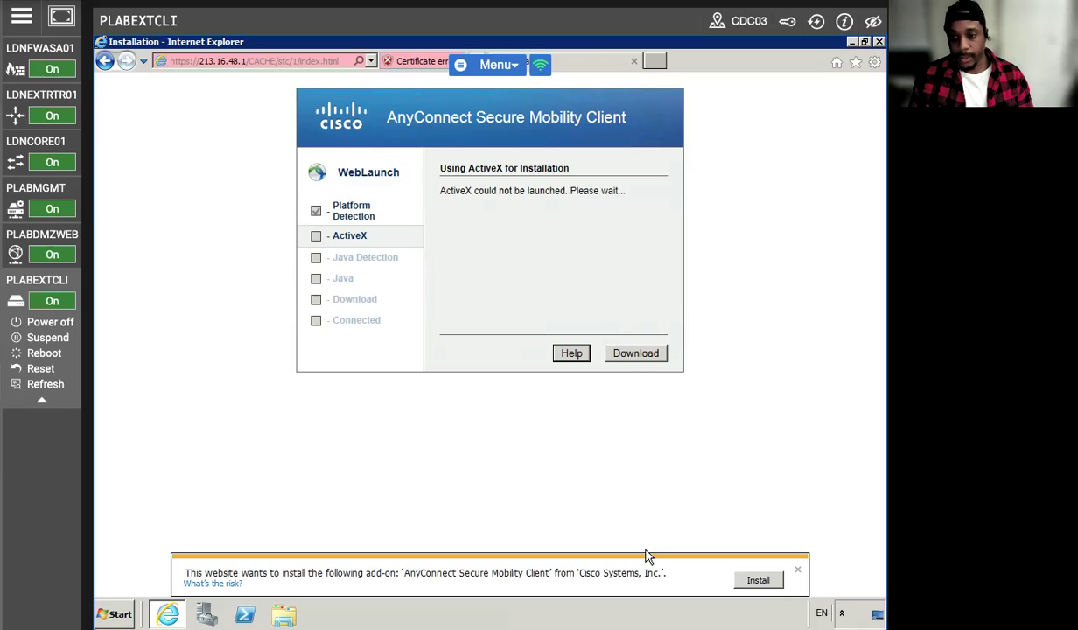
- Install the AnyConnect add-on and allow connections to untrusted VPN servers
click(757, 580)
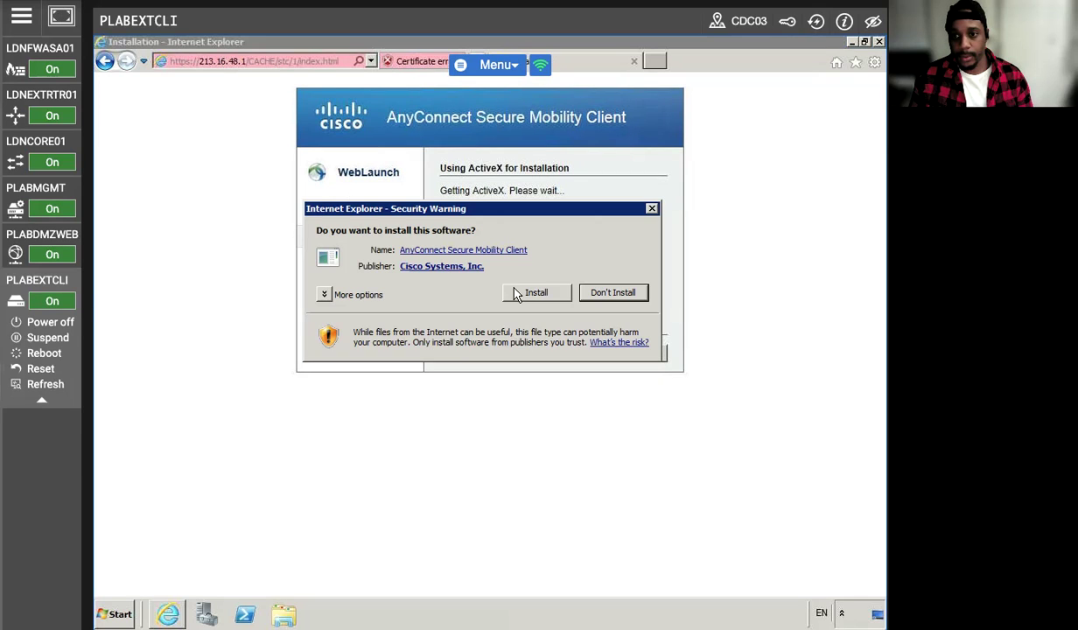
click(517, 295)
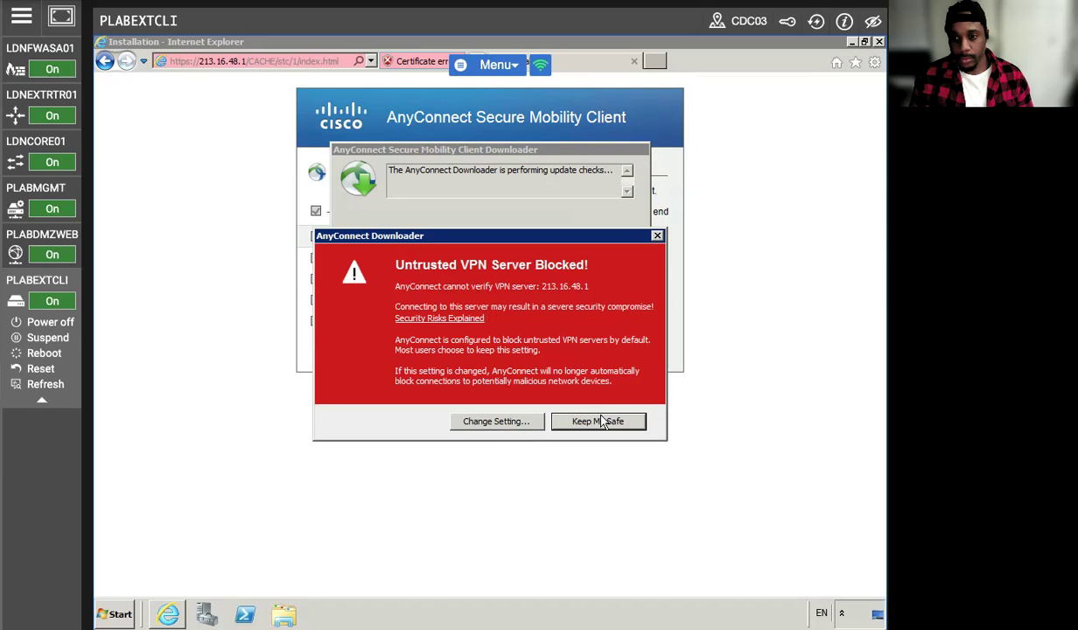
click(490, 420)
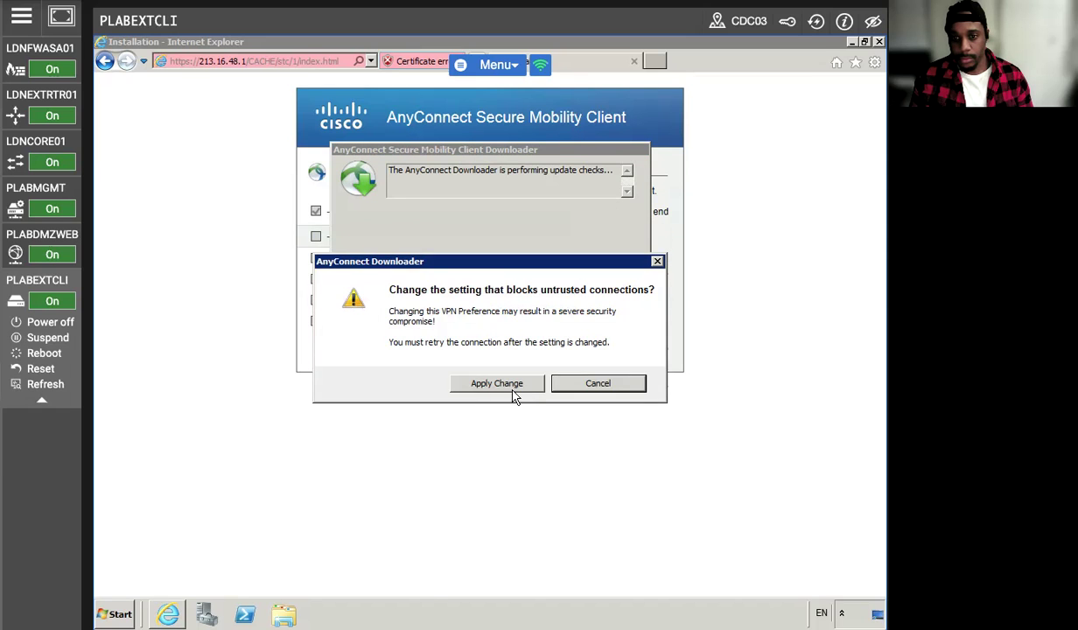
click(498, 385)
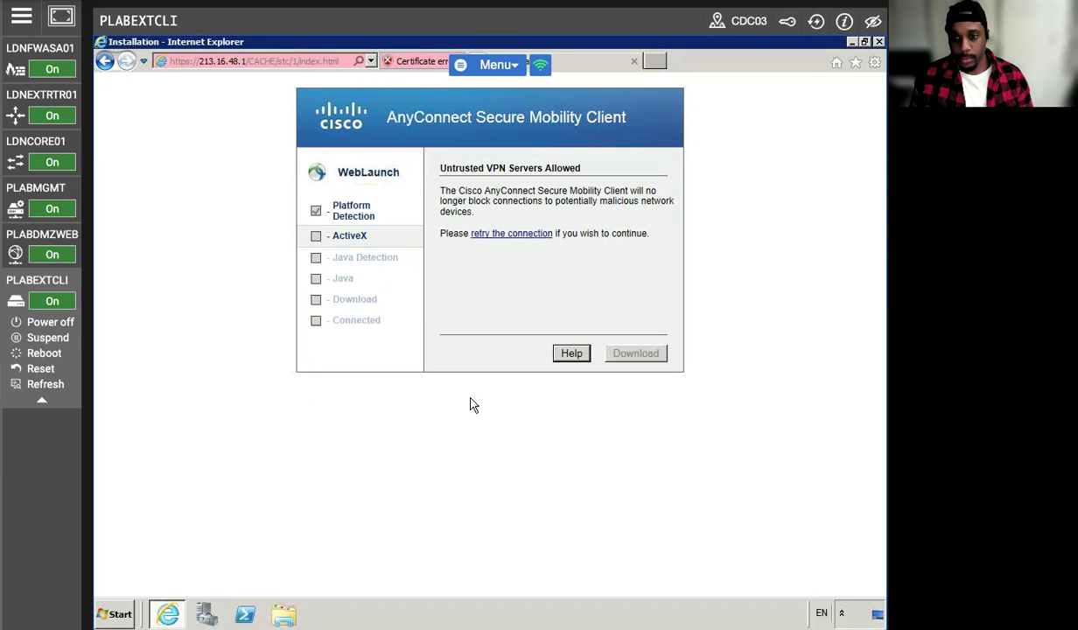
- Retry the VPN connection, dismiss the remote-desktop VPN error, and return to PLABMGMT
click(511, 236)
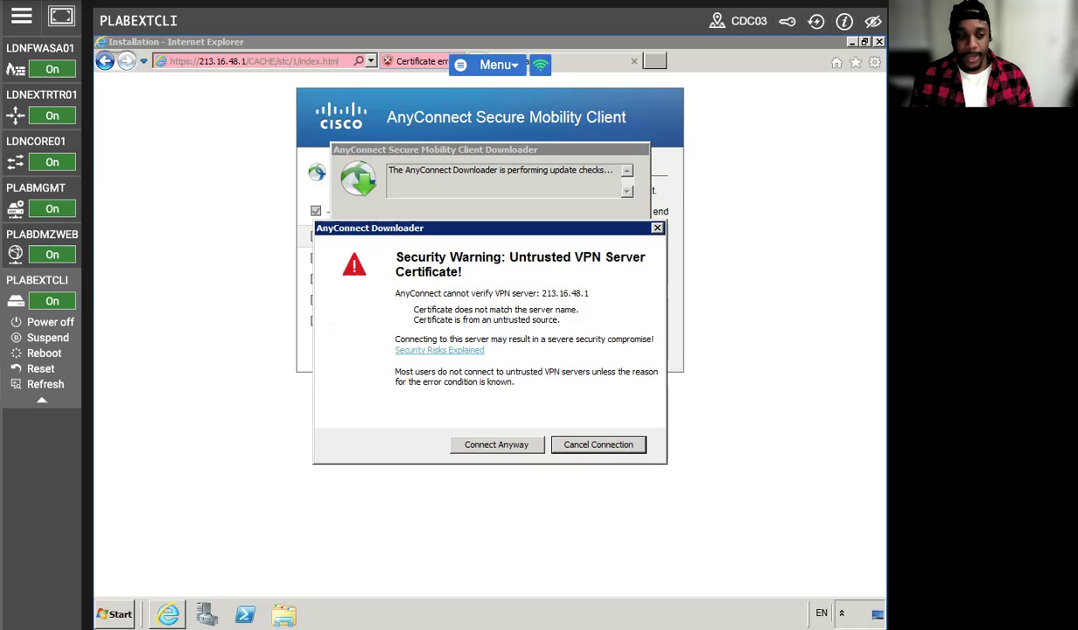
click(460, 445)
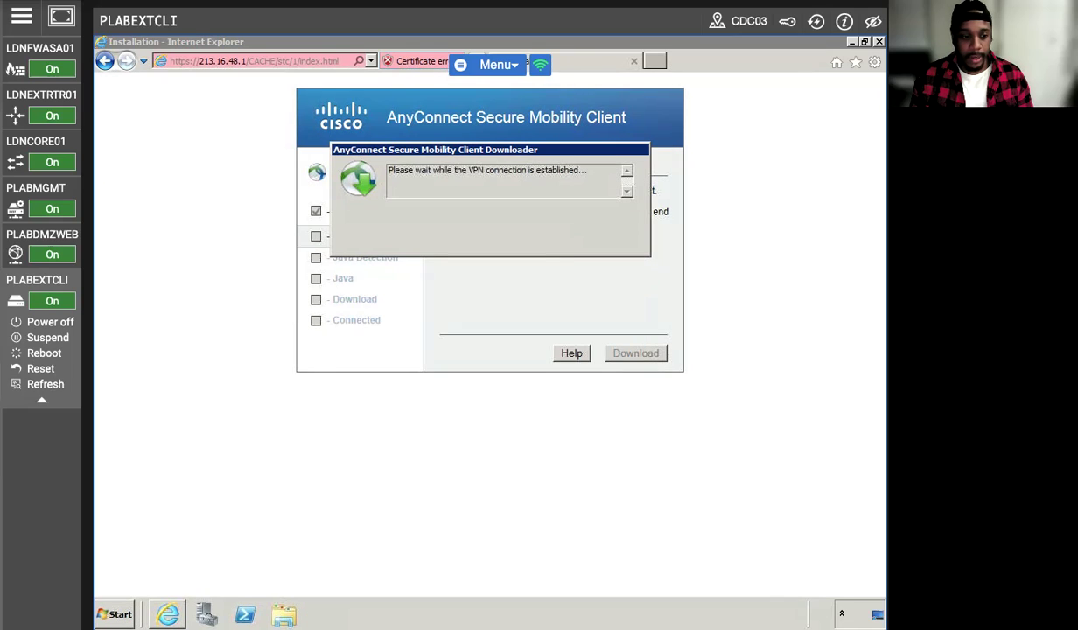
click(471, 445)
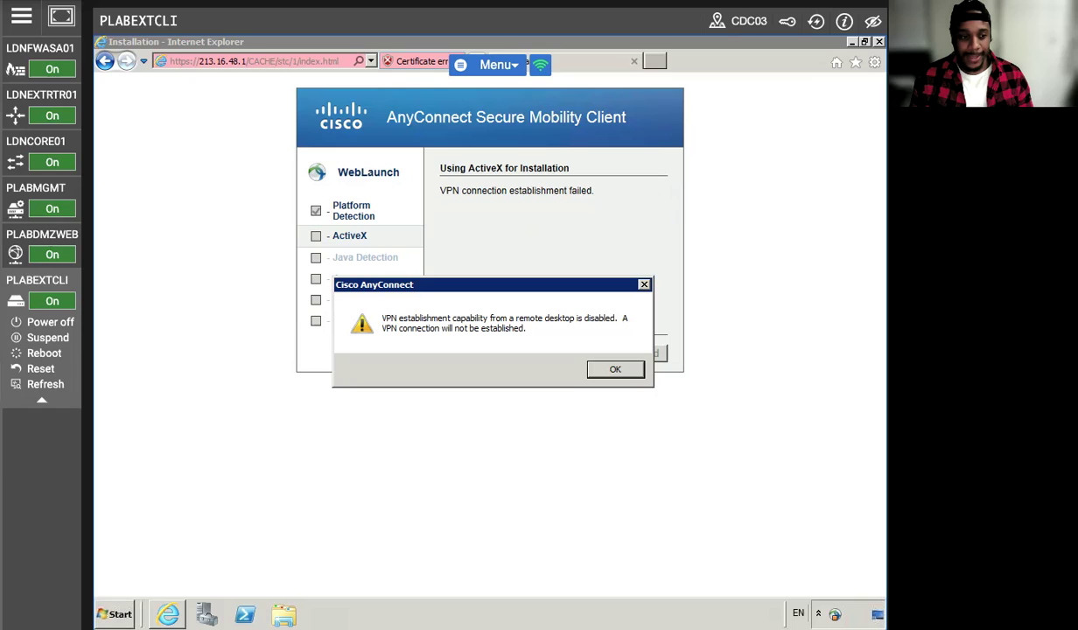
click(595, 367)
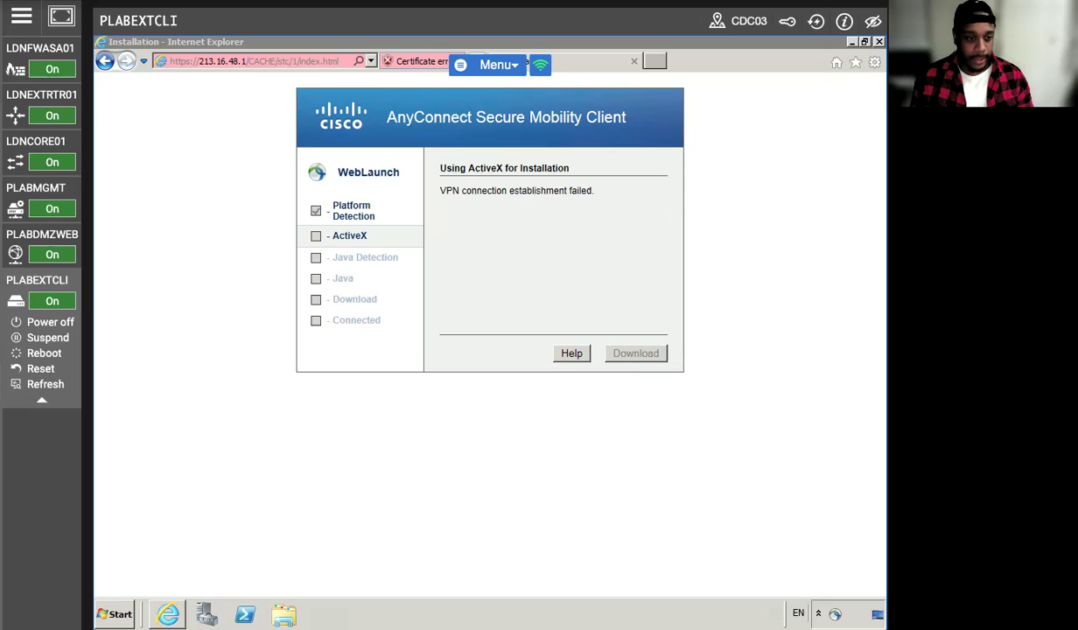
click(35, 187)
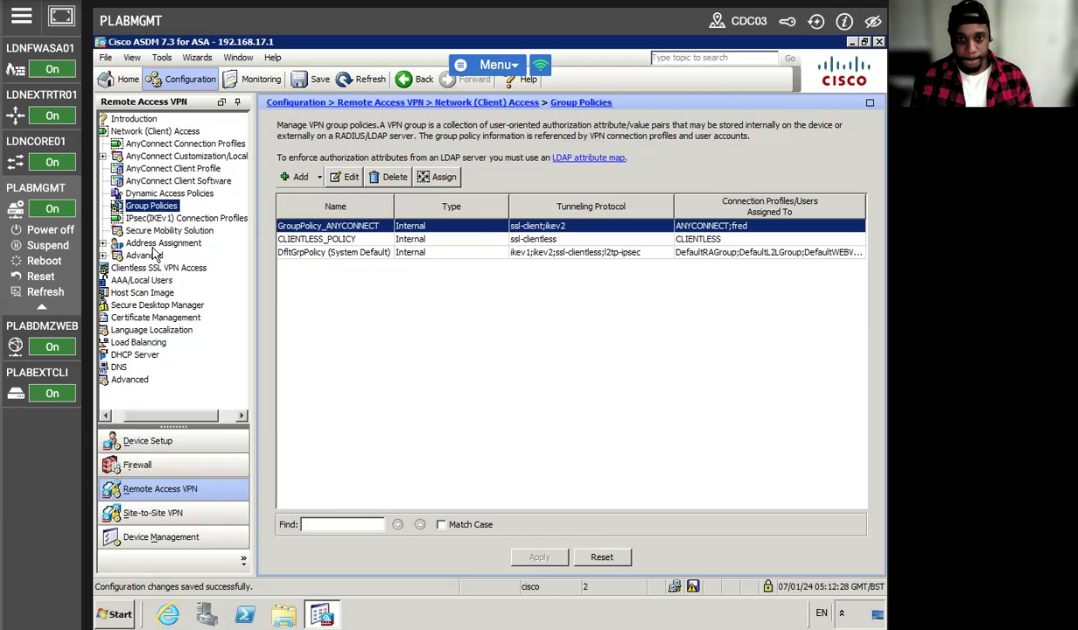
- Set ANYCONNECT_client_profile's Windows VPN Establishment to AllowRemoteUsers and apply it to the firewall
click(155, 130)
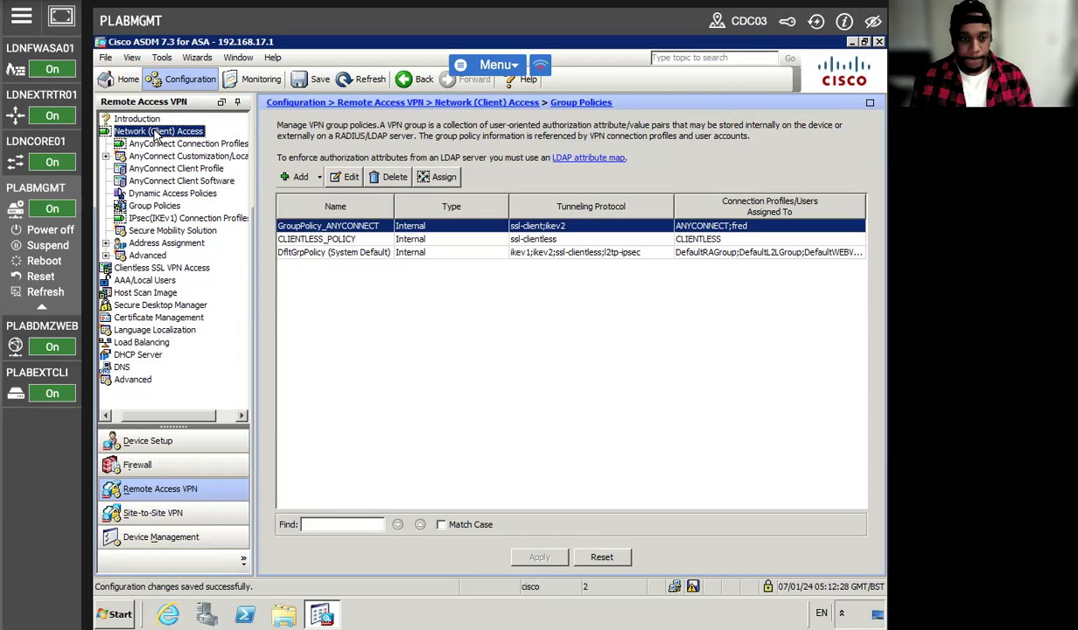
click(171, 171)
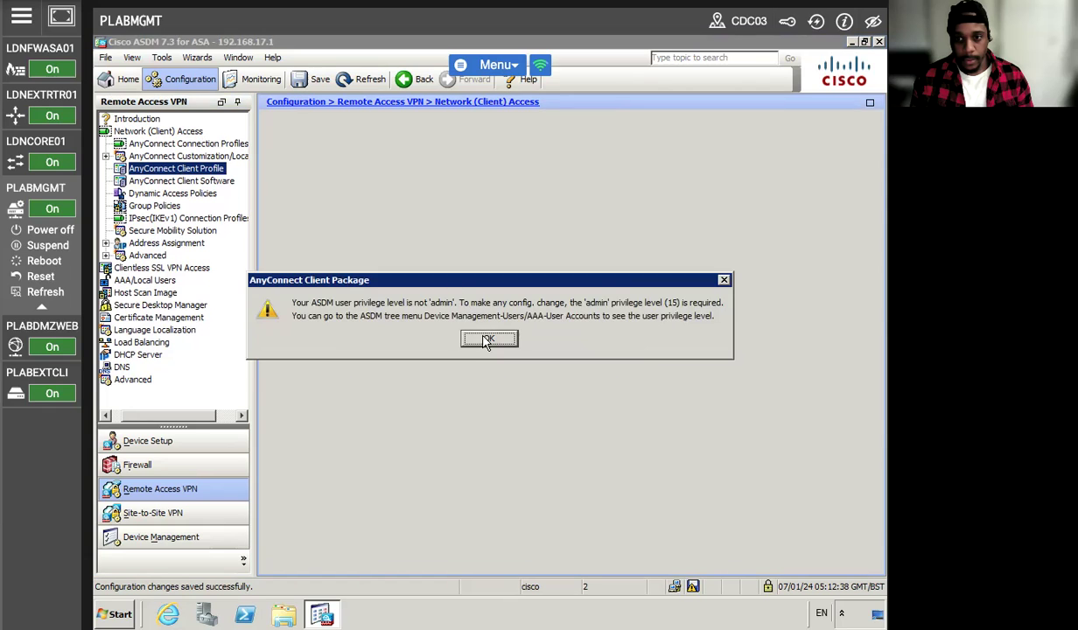
click(487, 339)
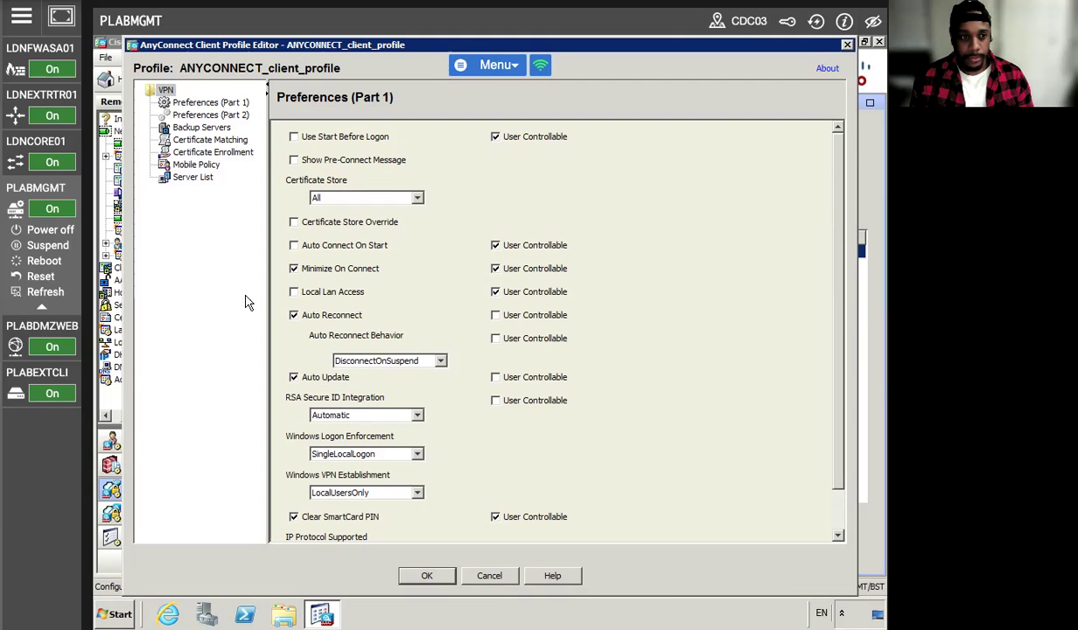
scroll(442, 306, down, 1)
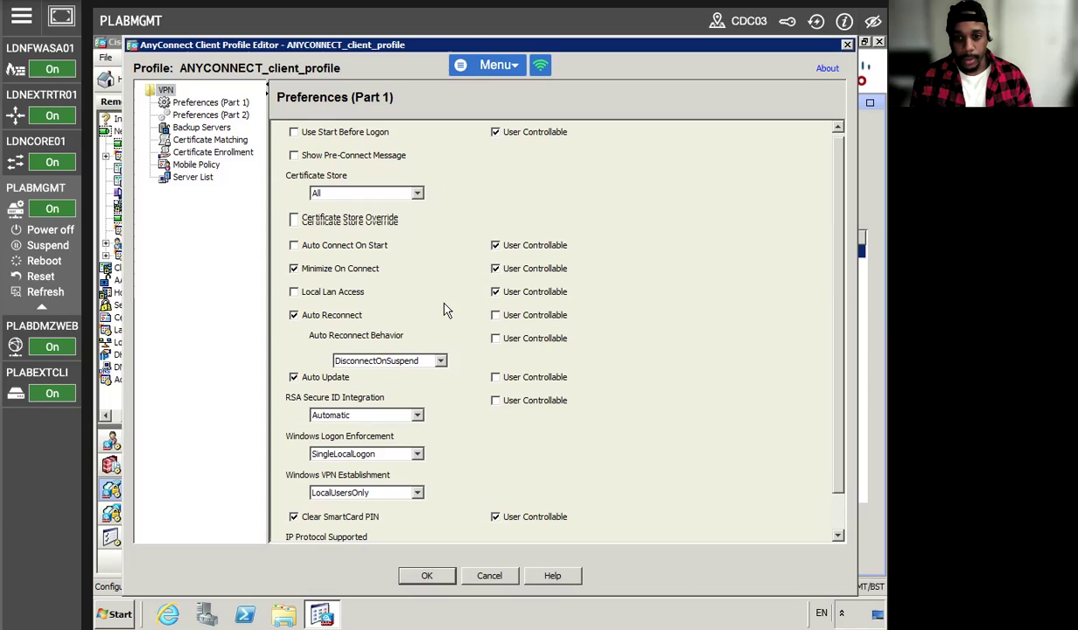
scroll(569, 421, down, 3)
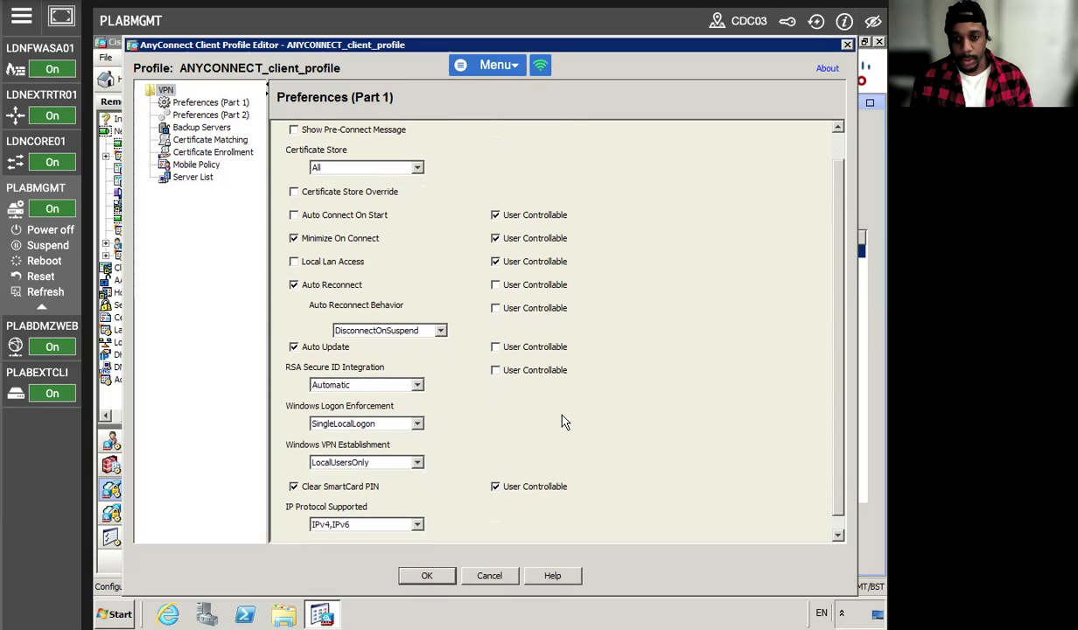
scroll(828, 377, down, 1)
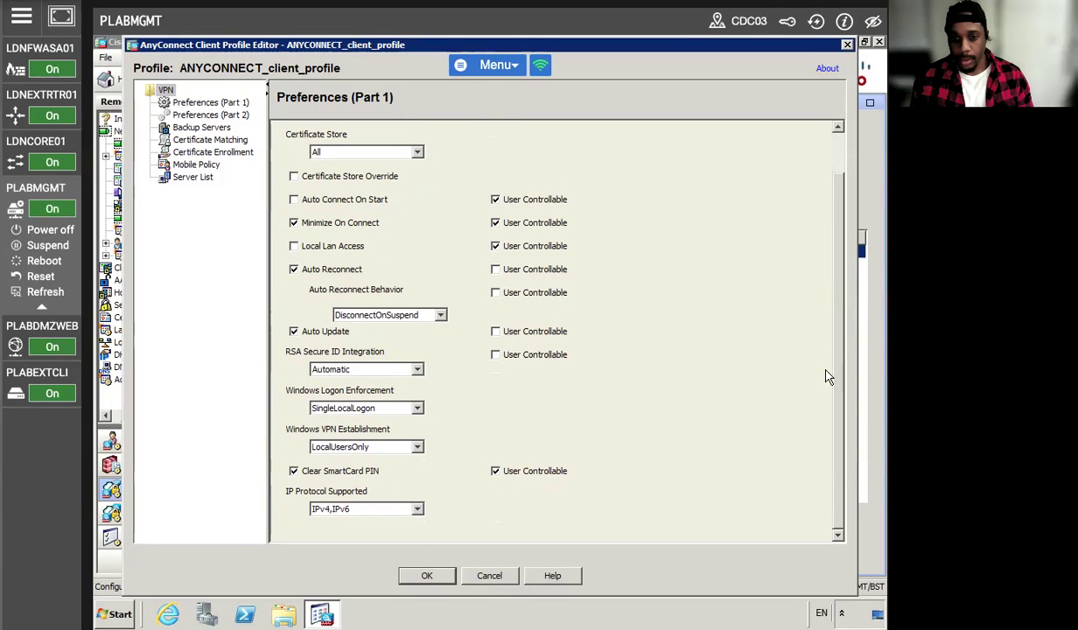
click(417, 447)
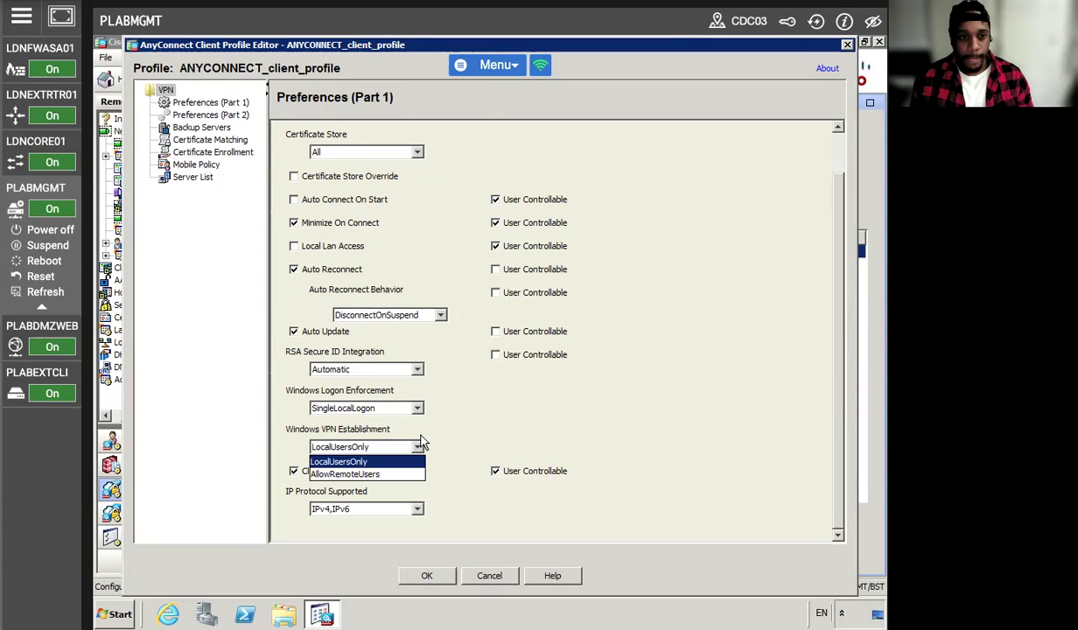
click(373, 474)
click(426, 575)
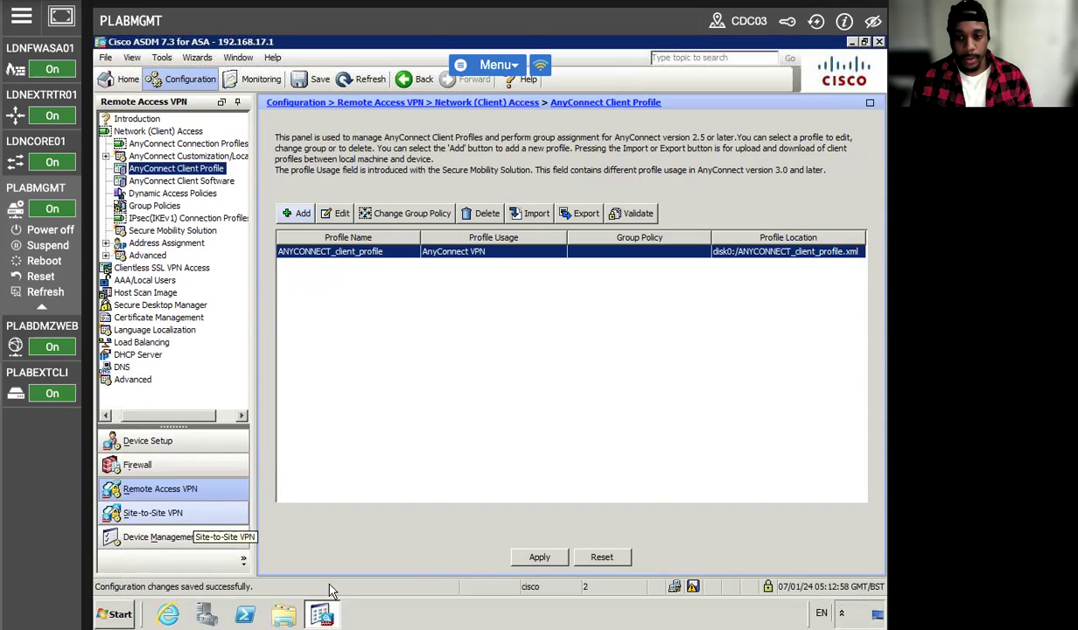
click(518, 558)
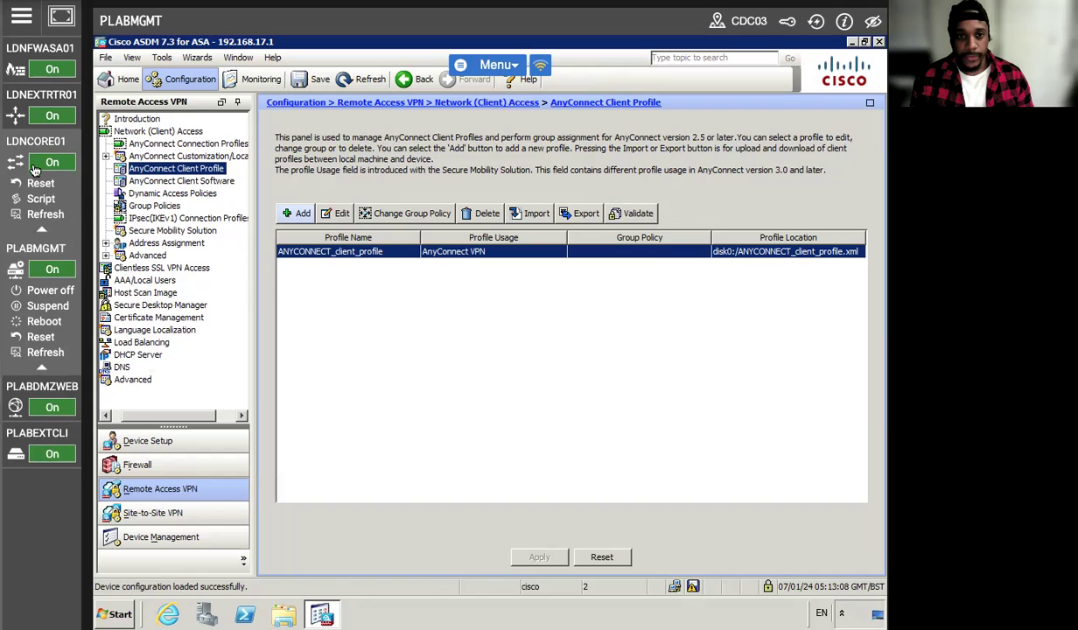
- On PLABEXTCLI, launch Cisco AnyConnect Secure Mobility Client from the Start menu's Cisco folder
click(37, 374)
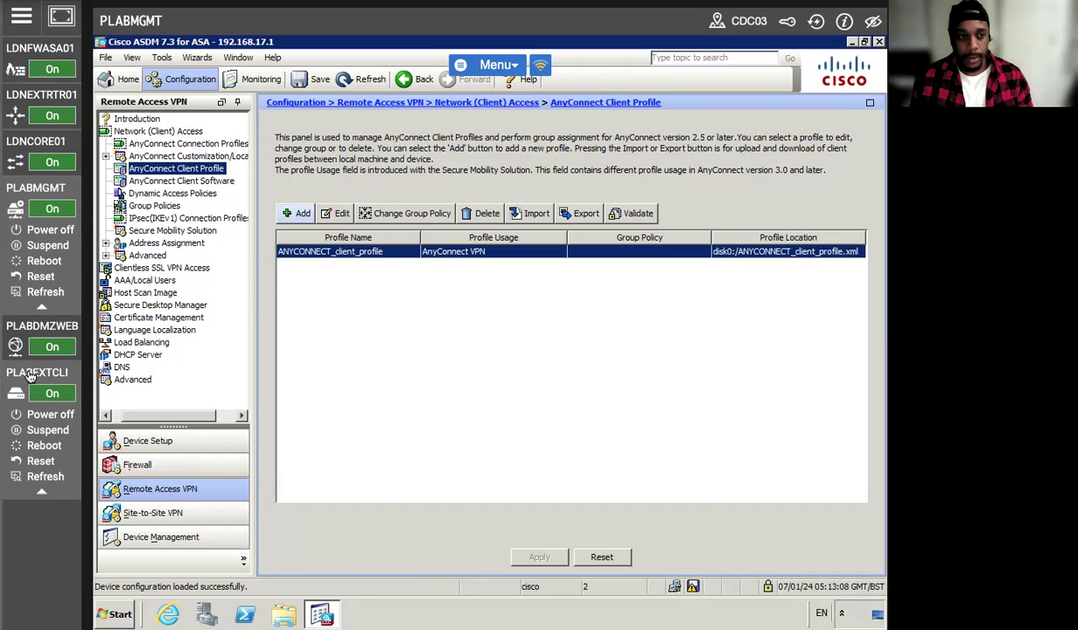
click(30, 368)
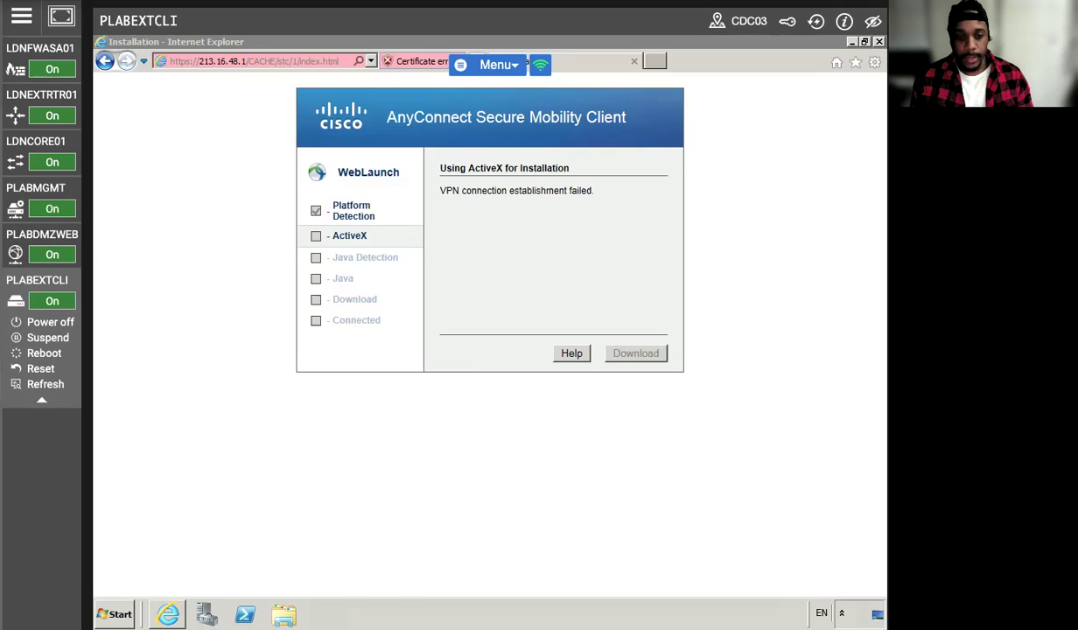
click(114, 613)
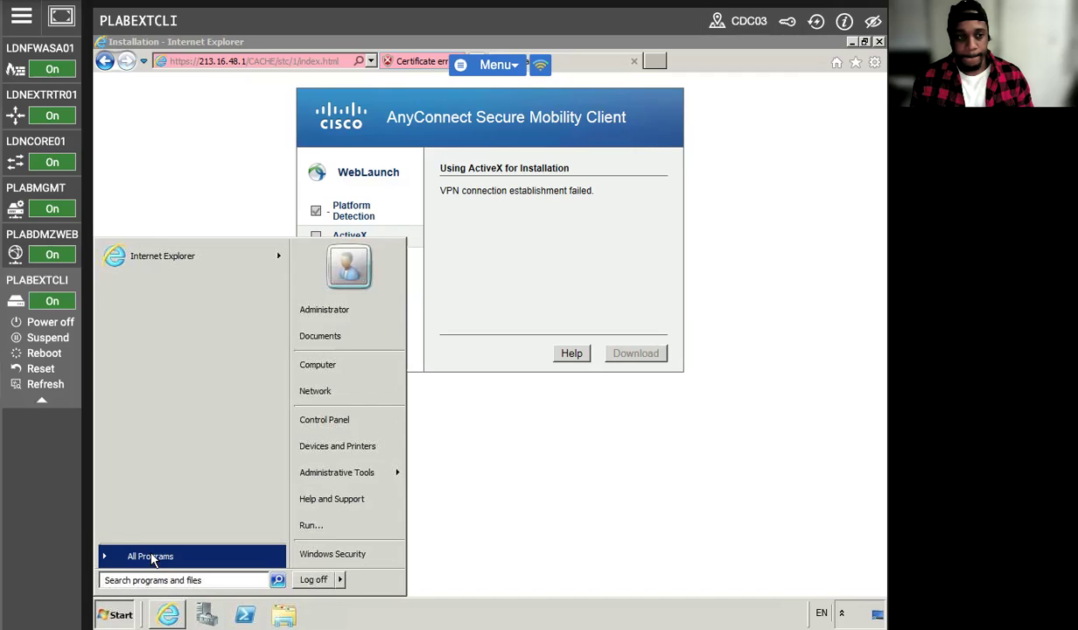
click(154, 556)
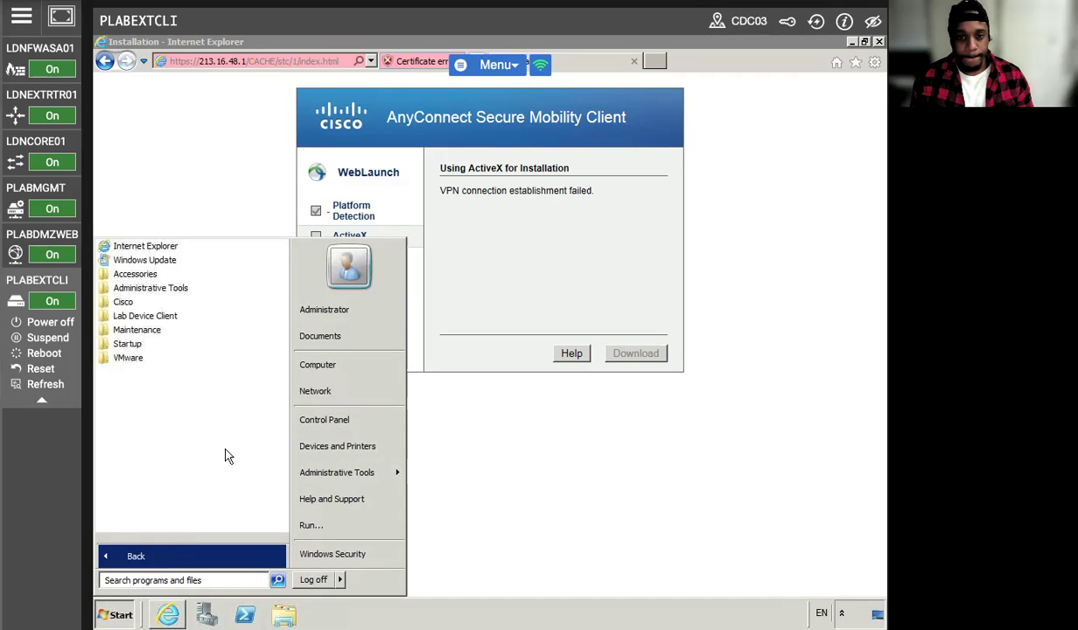
click(124, 301)
click(160, 331)
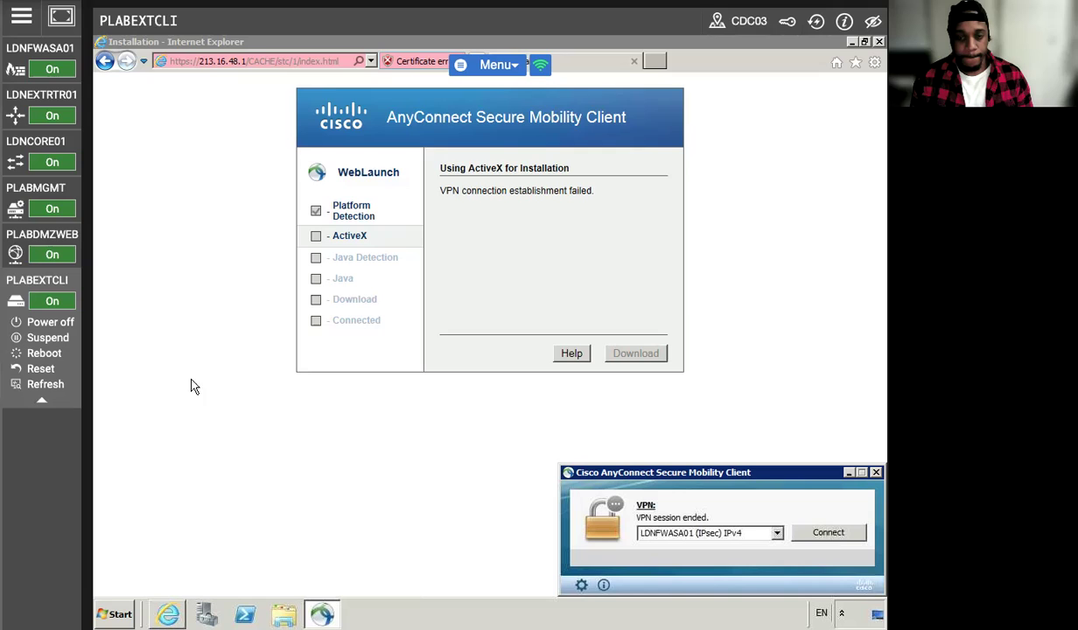
- Connect to LDNFWASA01 with the VPN user's credentials, accepting the untrusted certificate twice
click(824, 532)
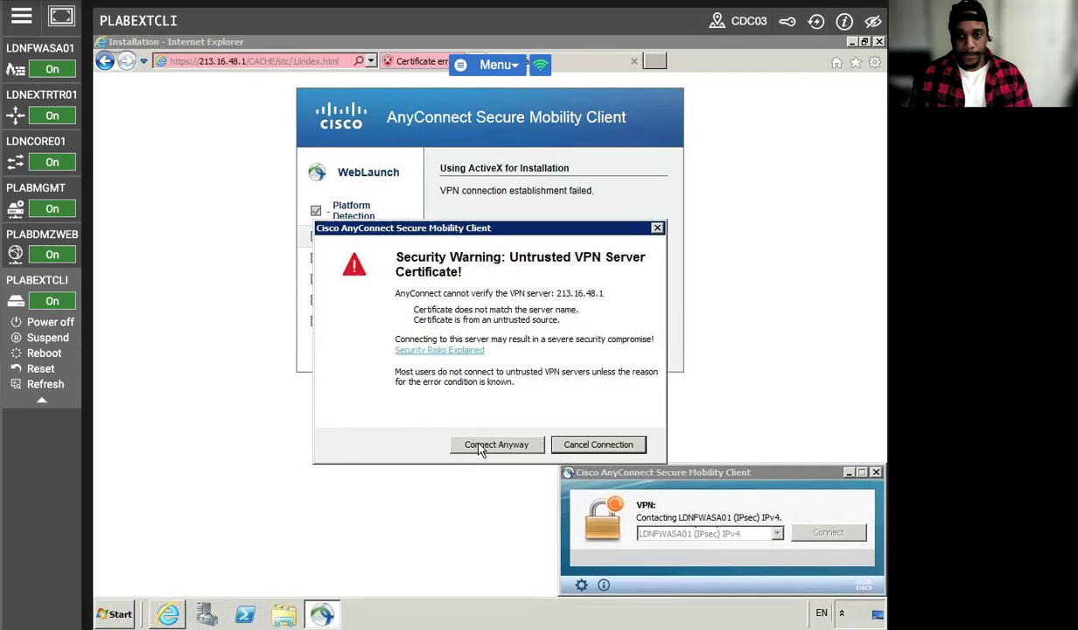
click(472, 444)
text(fred)
key(Tab)
key(Caps_Lock)
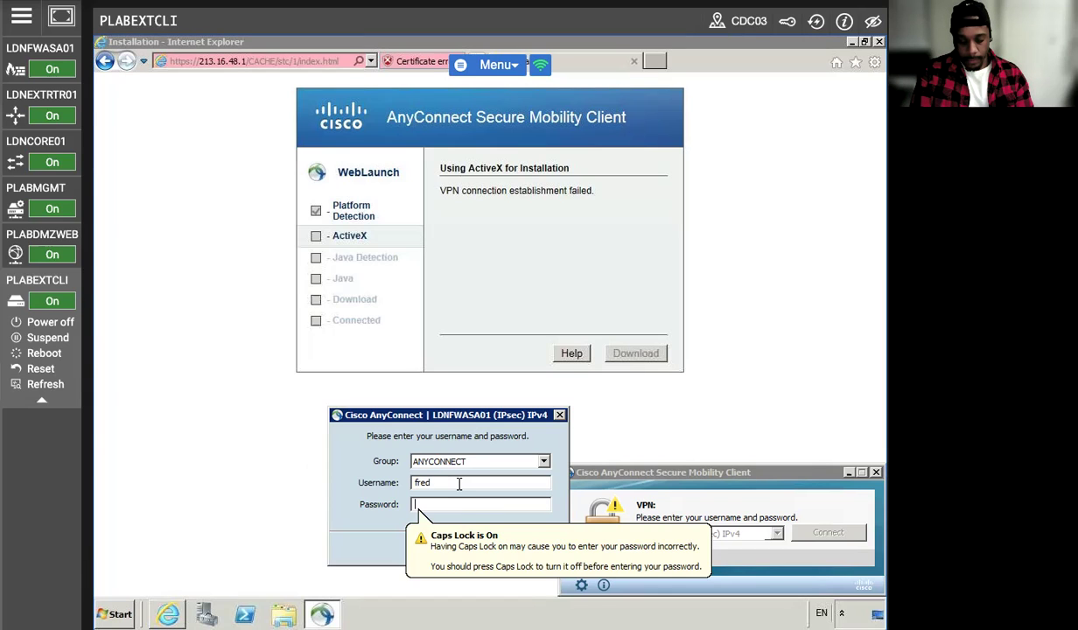
key(Caps_Lock)
text(********)
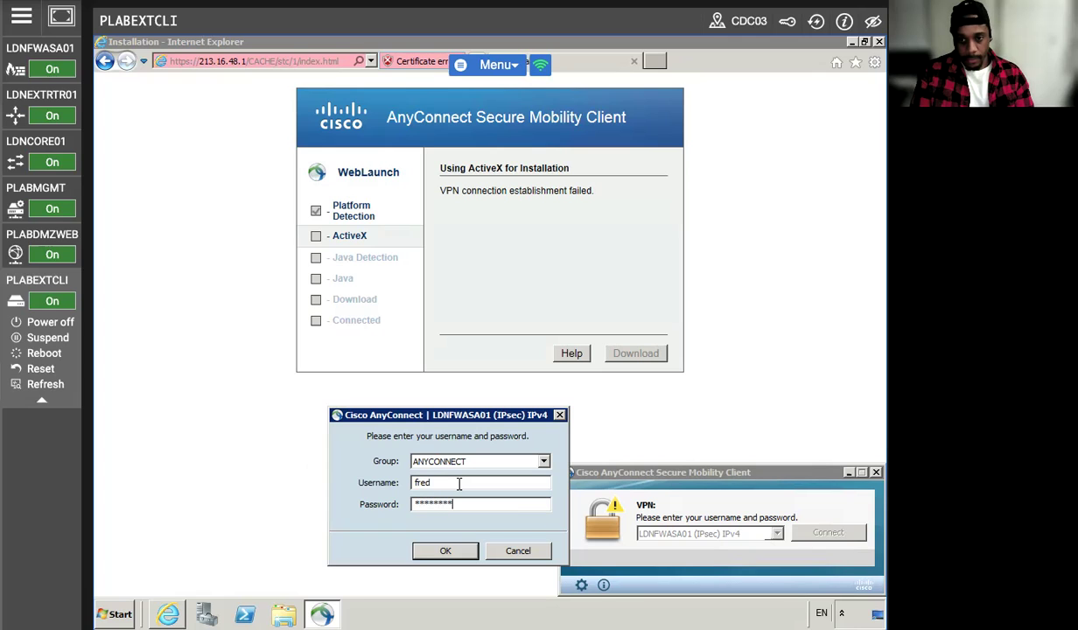
click(444, 551)
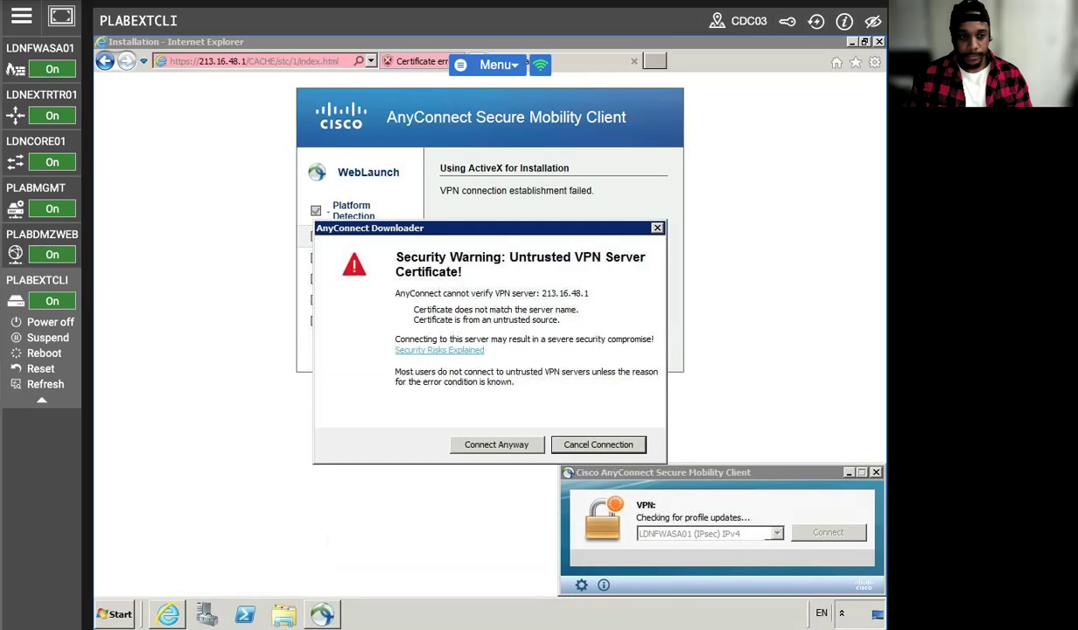
click(490, 443)
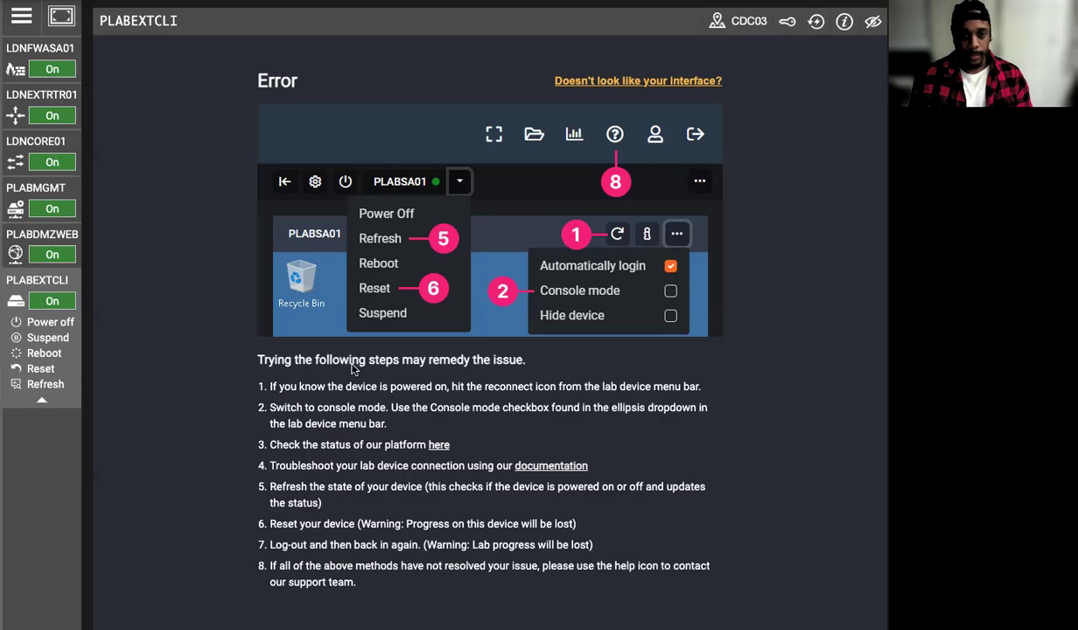
- Reconnect the external client's view, dismiss the AnyConnect disconnection warning, and return to PLABMGMT
click(813, 21)
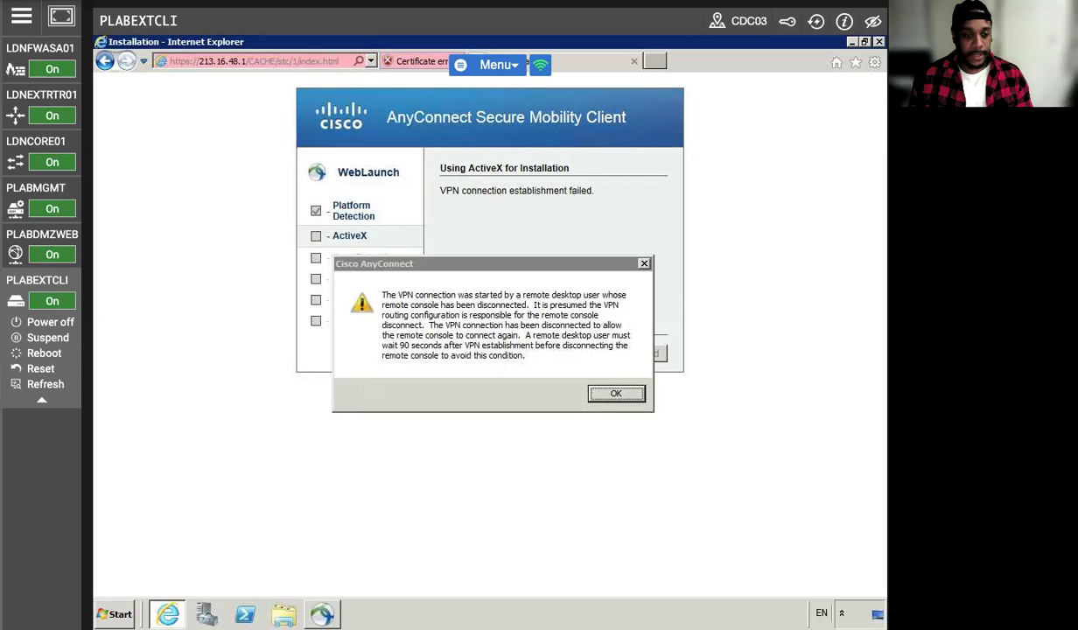
click(61, 189)
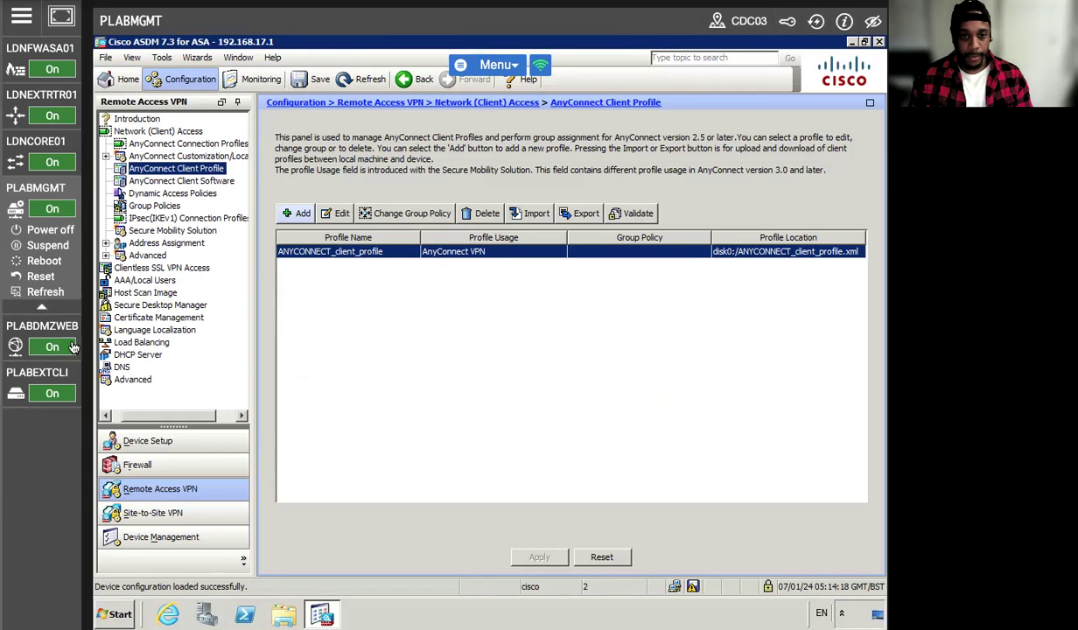
click(33, 375)
click(616, 392)
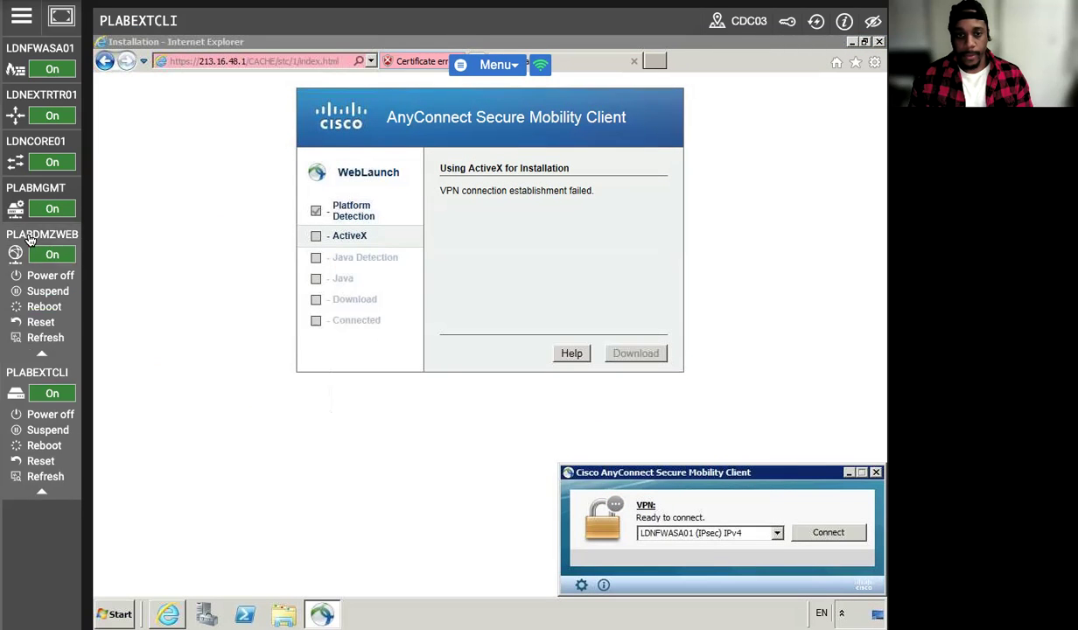
click(22, 186)
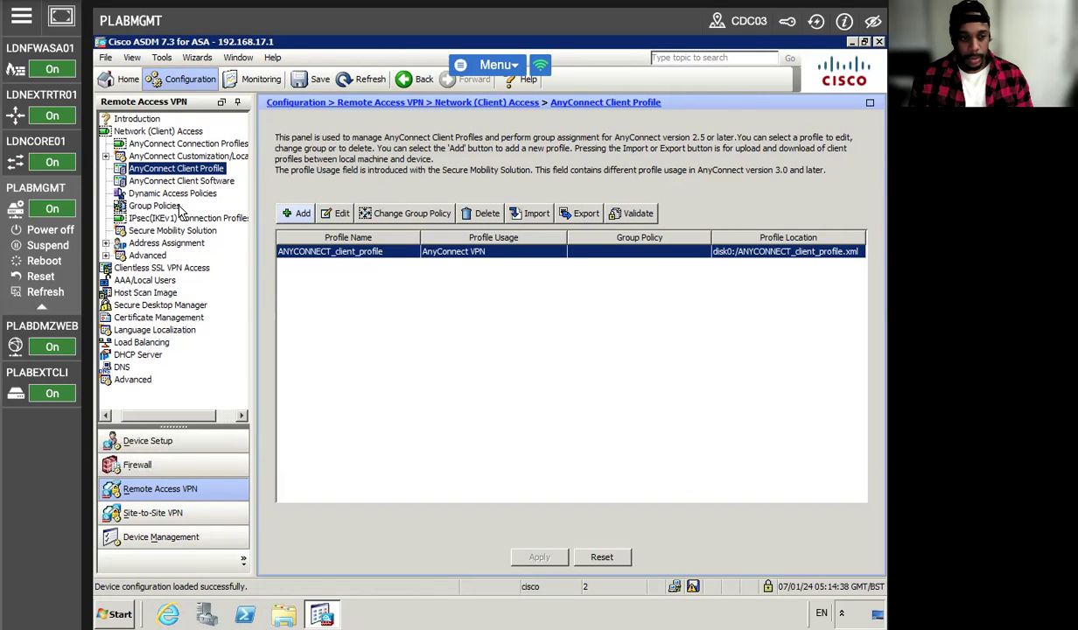
- Review ANYCONNECT_client_profile without changing it, then list the VPN group policies
click(331, 214)
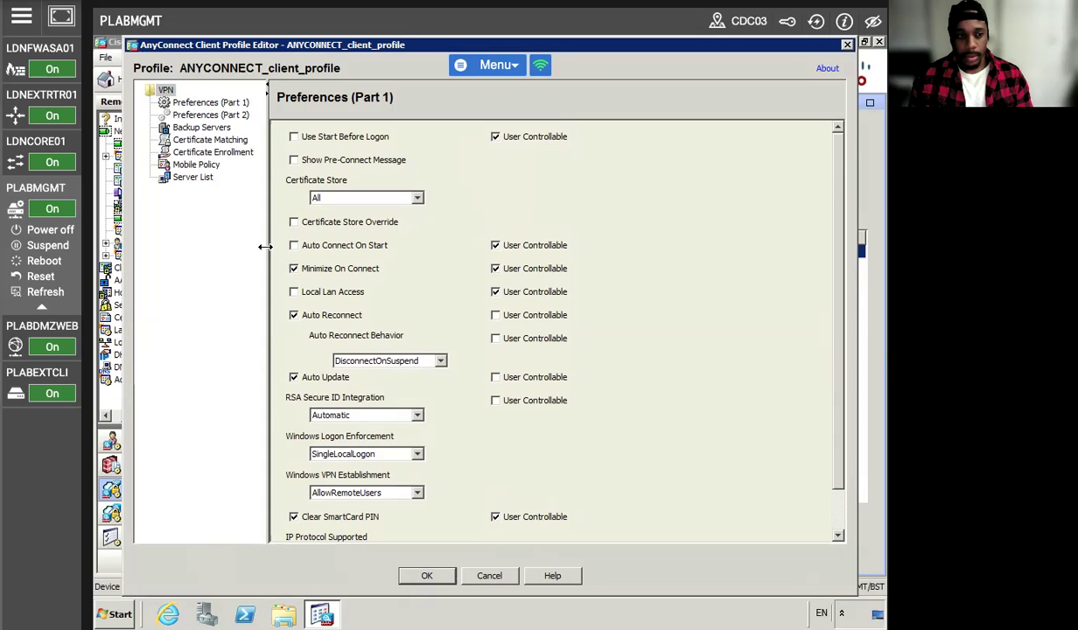
click(489, 576)
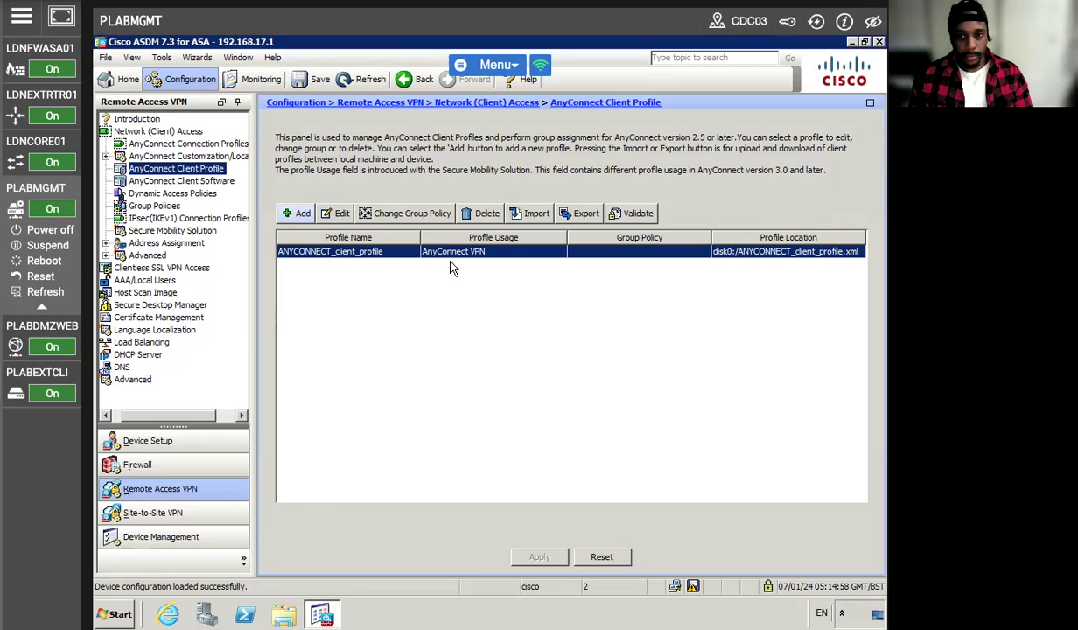
click(154, 206)
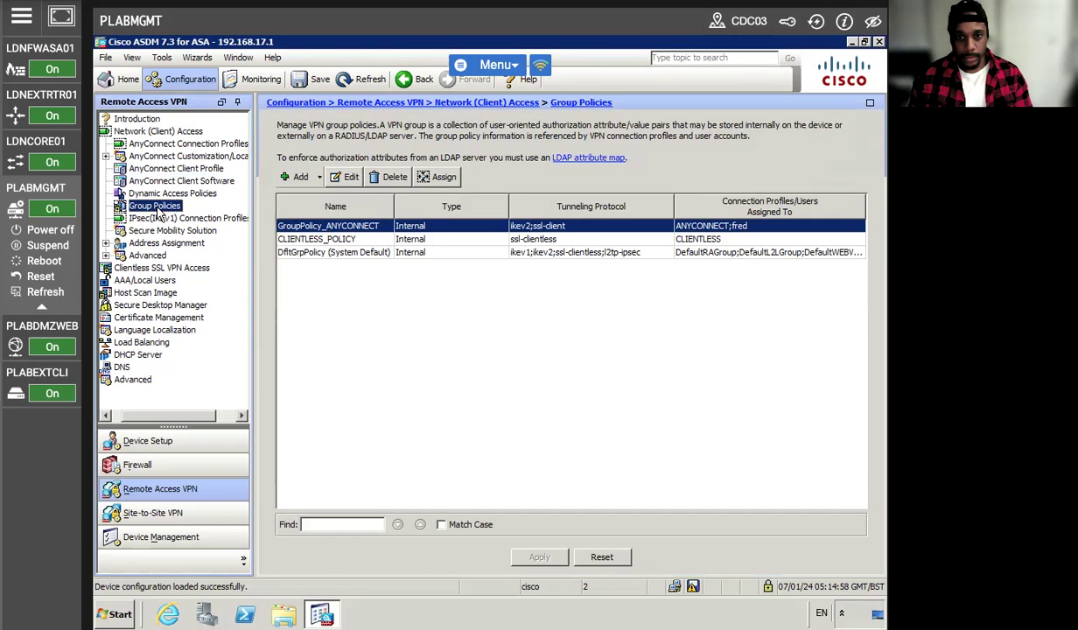
- In GroupPolicy_ANYCONNECT's Advanced > Split Tunneling, untick Inherit for Policy and Network List, then open Manage
click(345, 177)
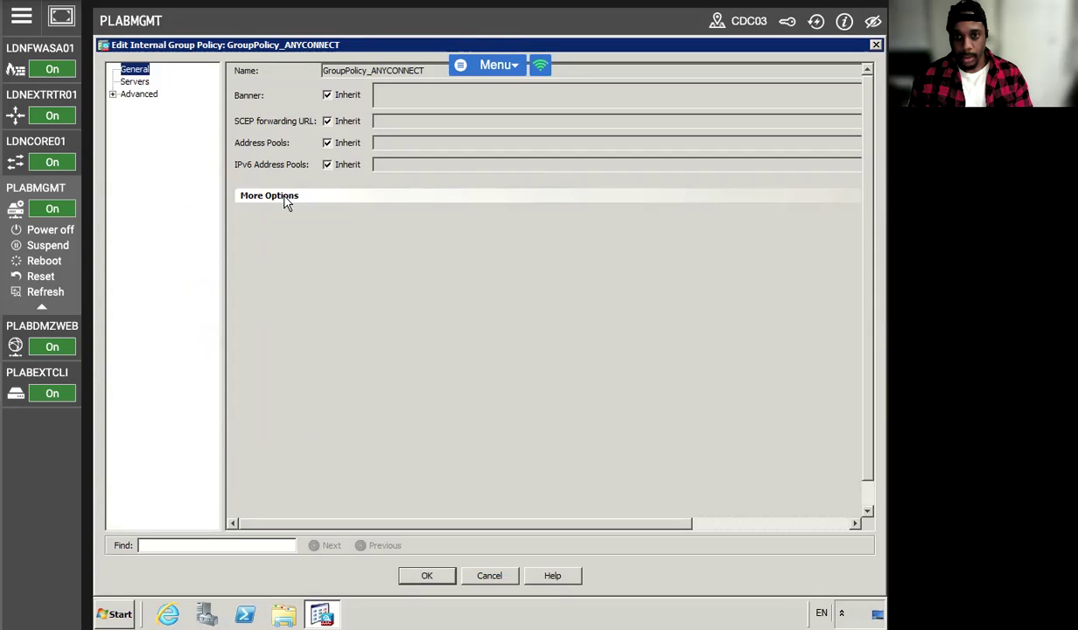
click(112, 94)
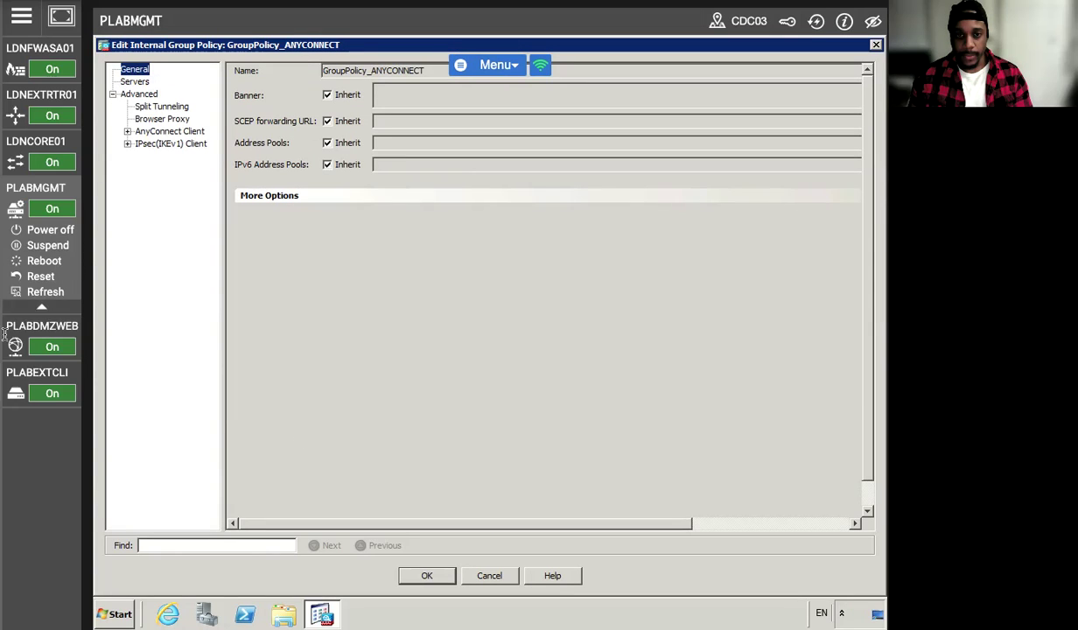
click(156, 107)
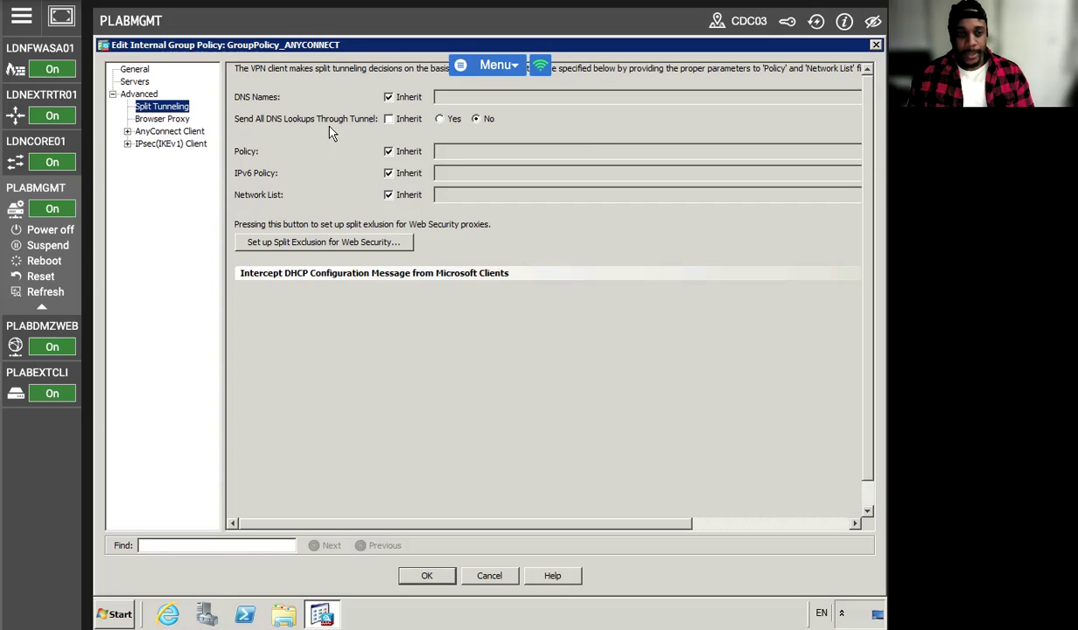
click(389, 152)
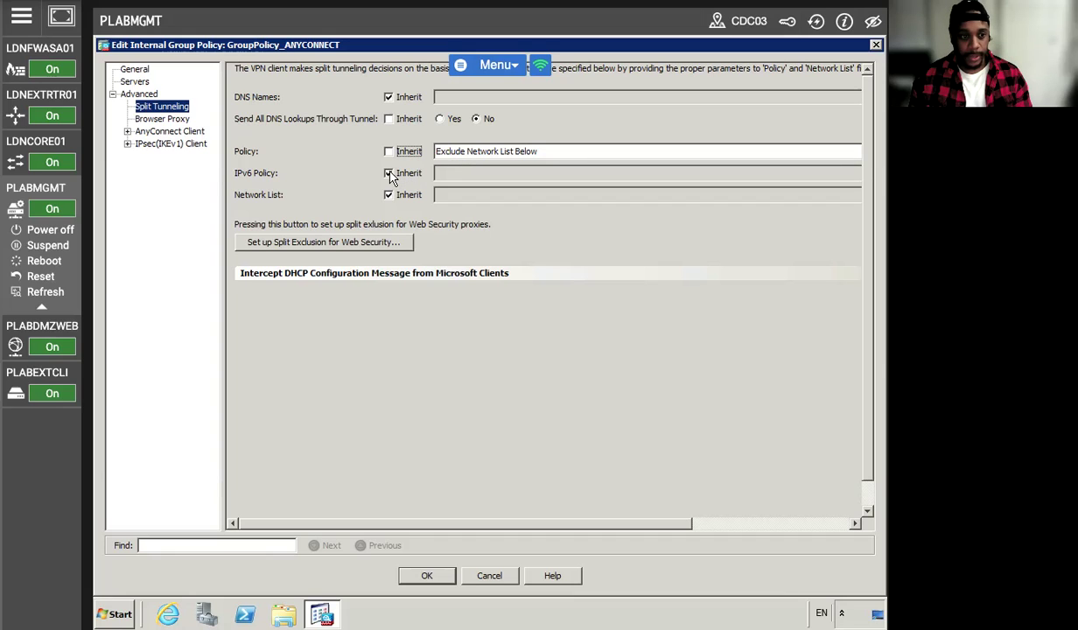
click(388, 194)
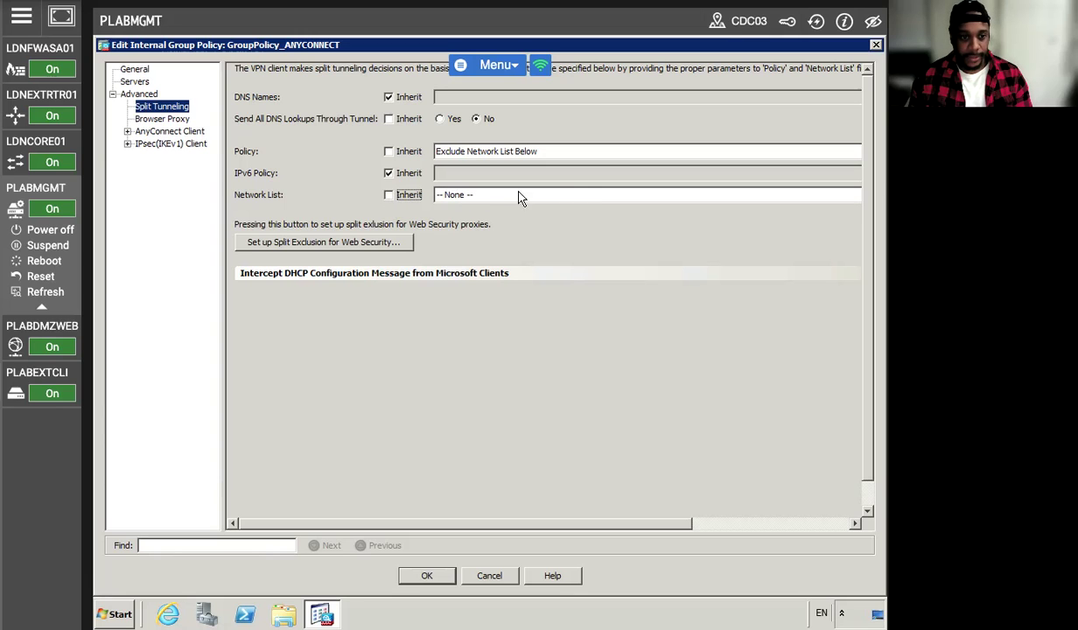
scroll(707, 473, right, 3)
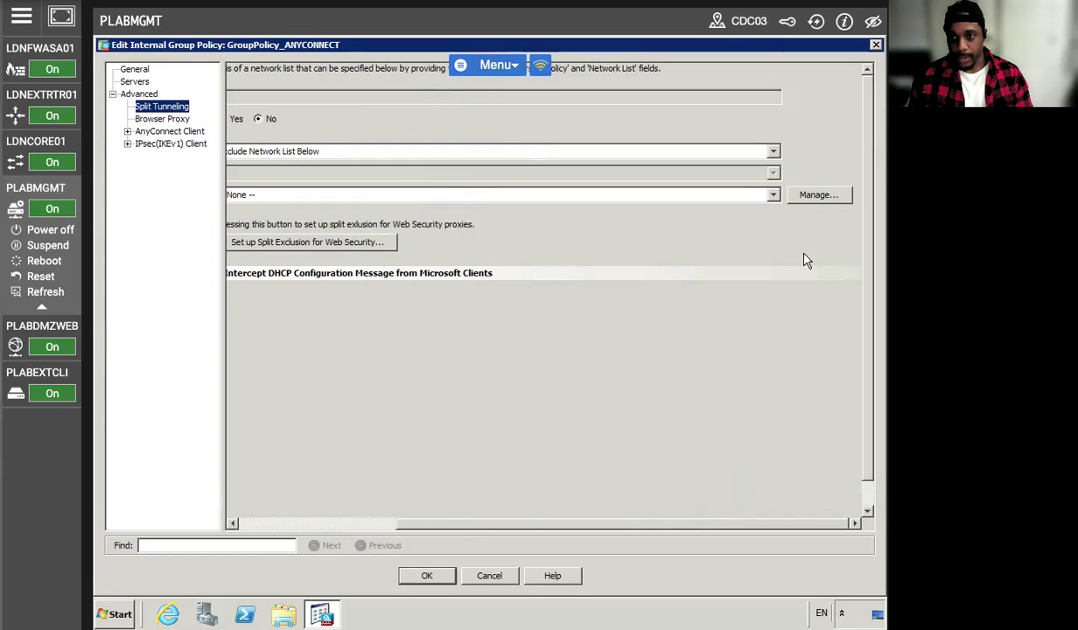
click(809, 195)
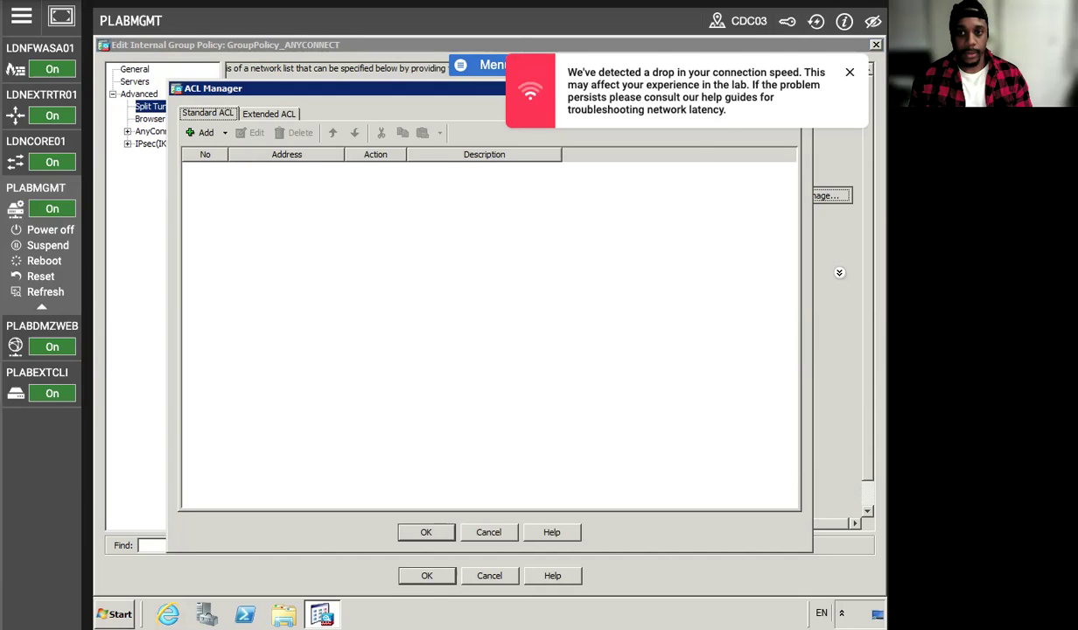
- Create a new standard ACL named split_tunnel in the ACL Manager
click(848, 72)
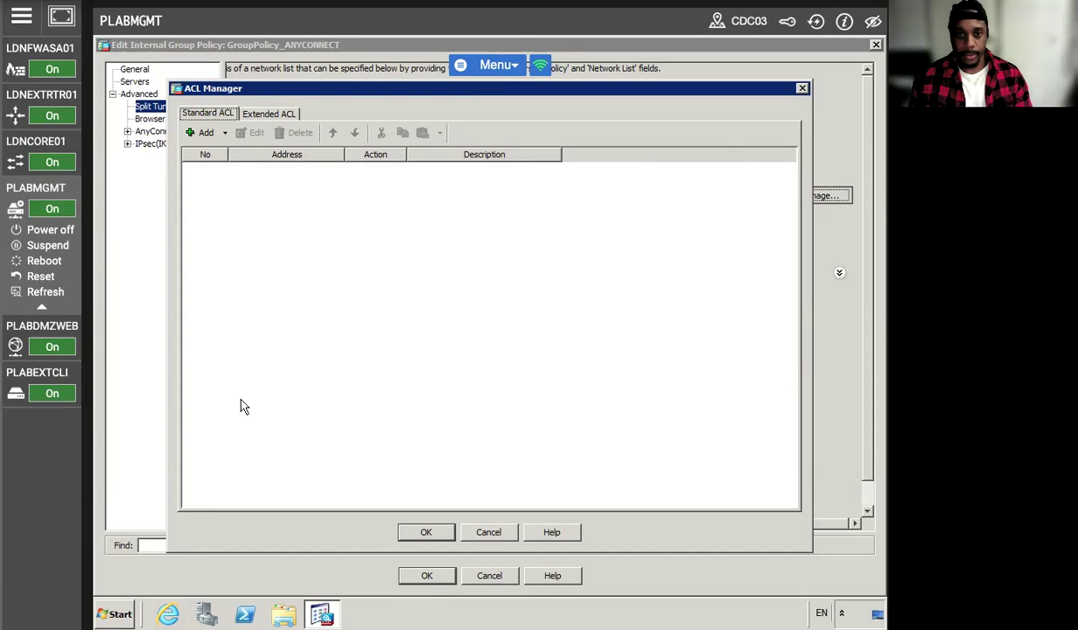
click(208, 135)
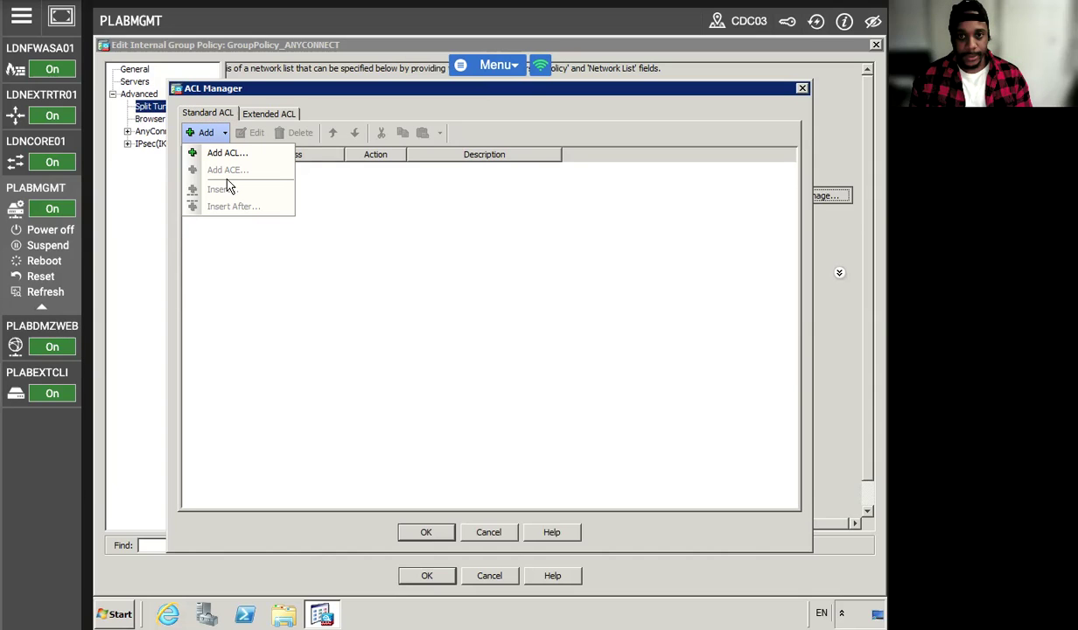
click(221, 153)
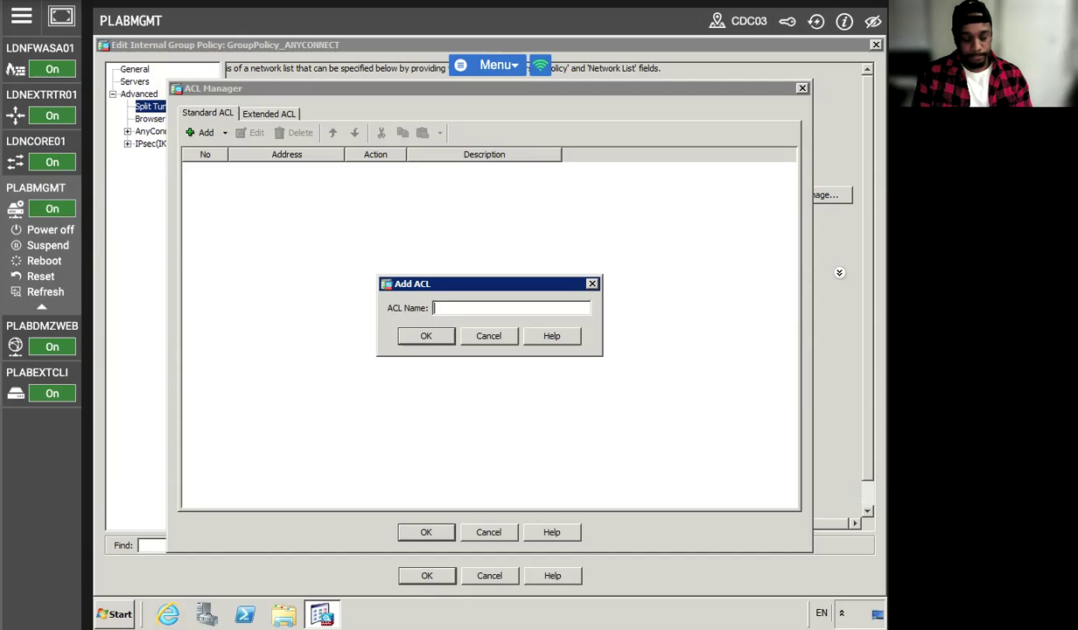
text(s)
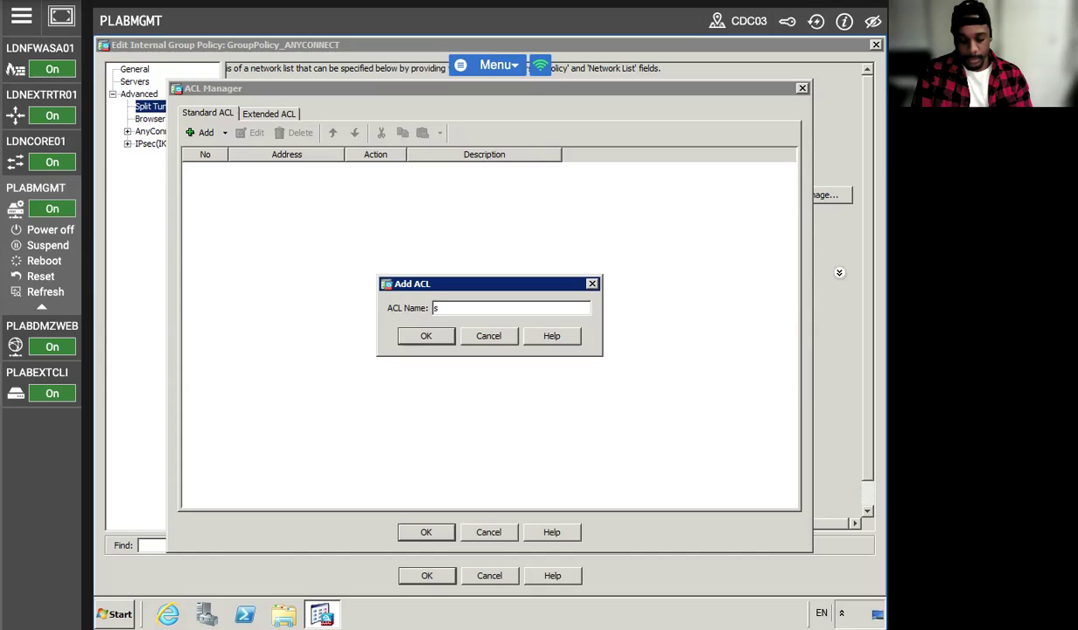
text(plit_tunnel)
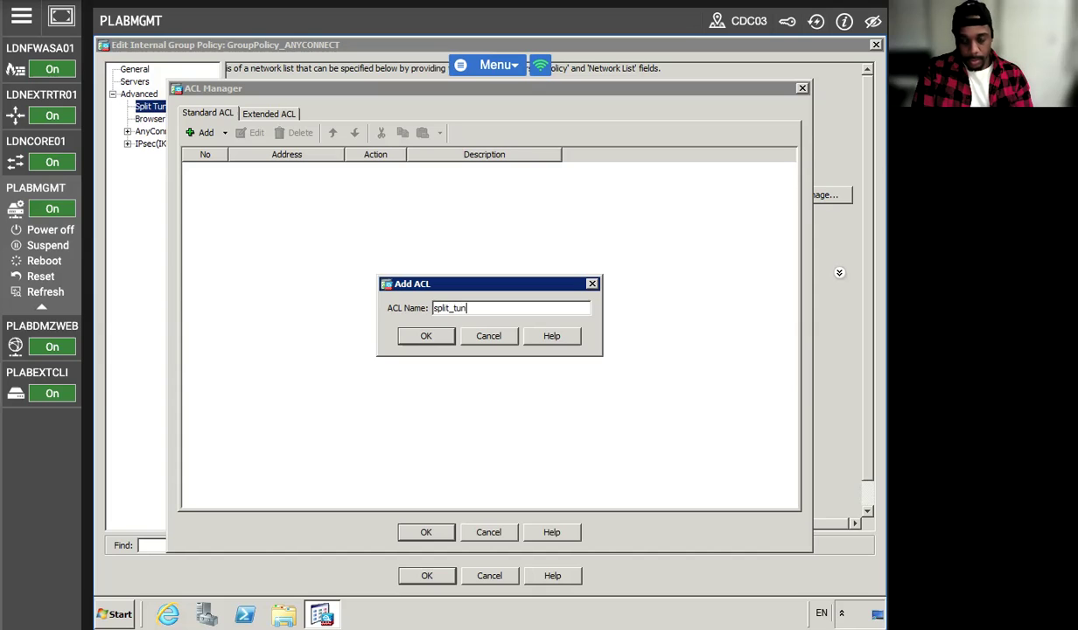
click(426, 337)
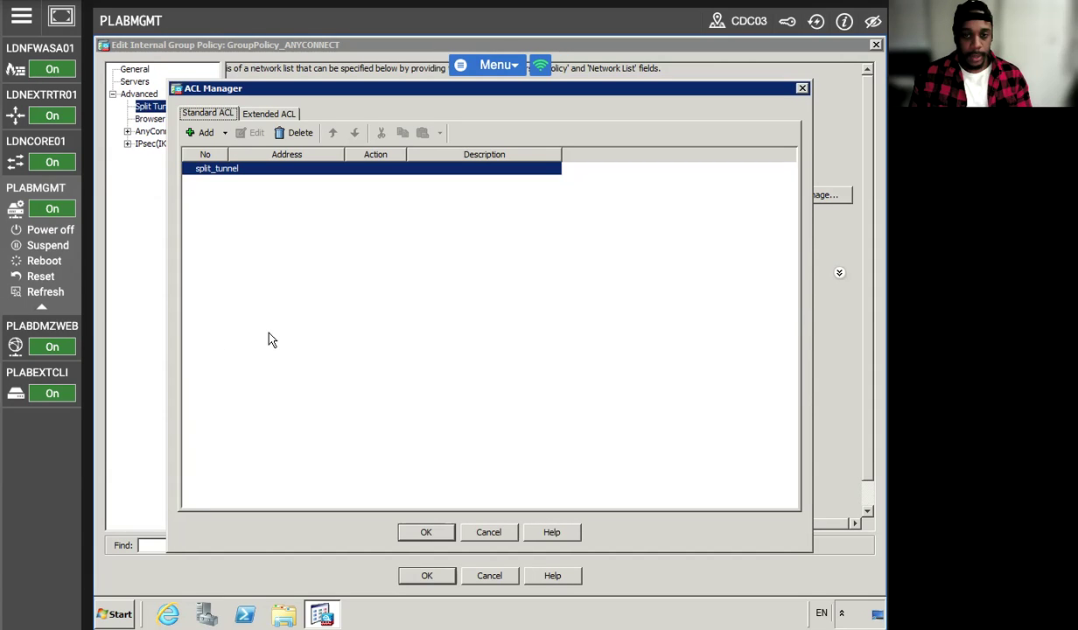
- Add a permit ACE for 10.44.24.0/24 to split_tunnel
click(206, 133)
click(237, 167)
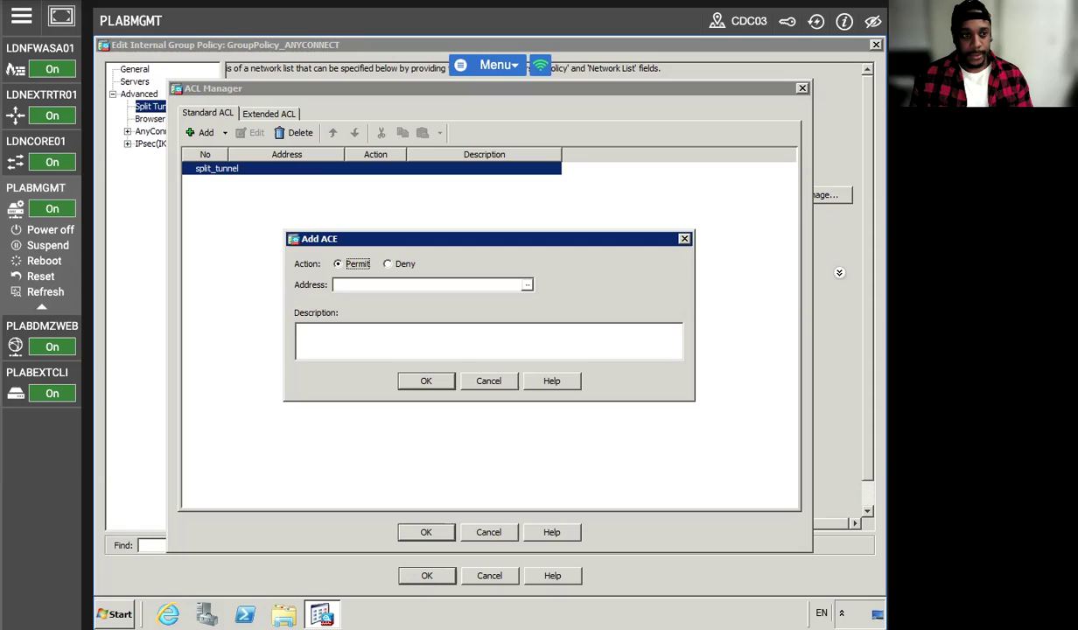
click(526, 285)
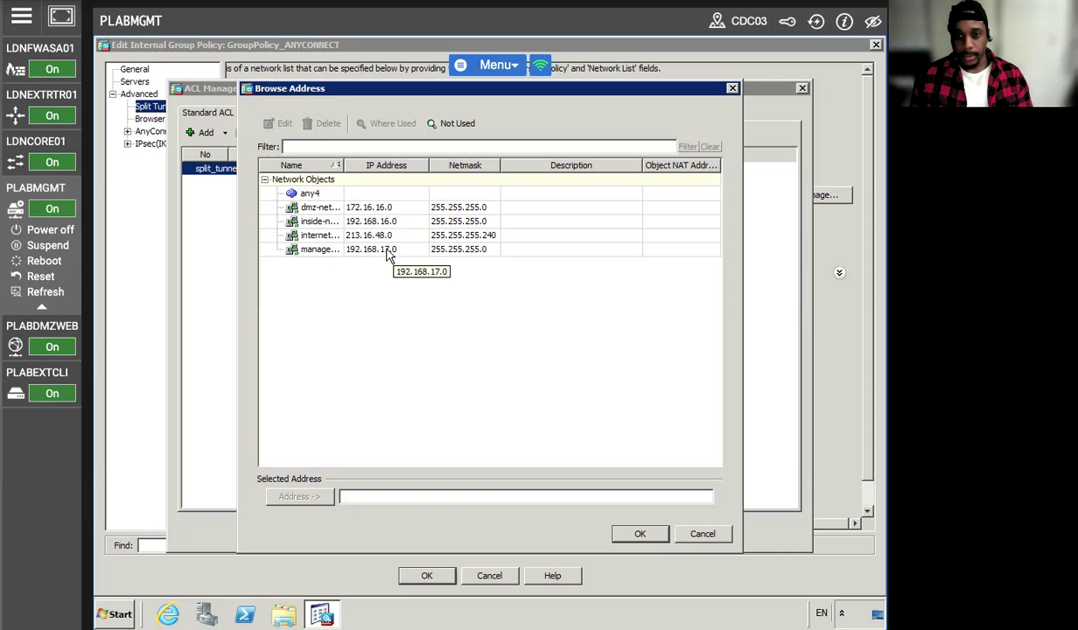
click(639, 533)
click(346, 284)
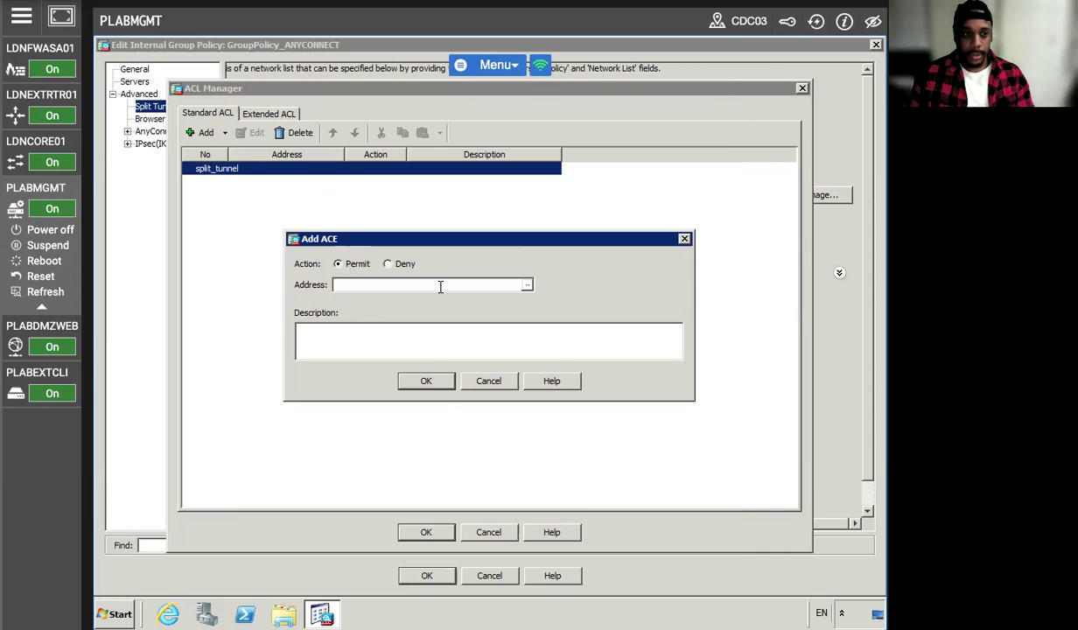
text(10.44.)
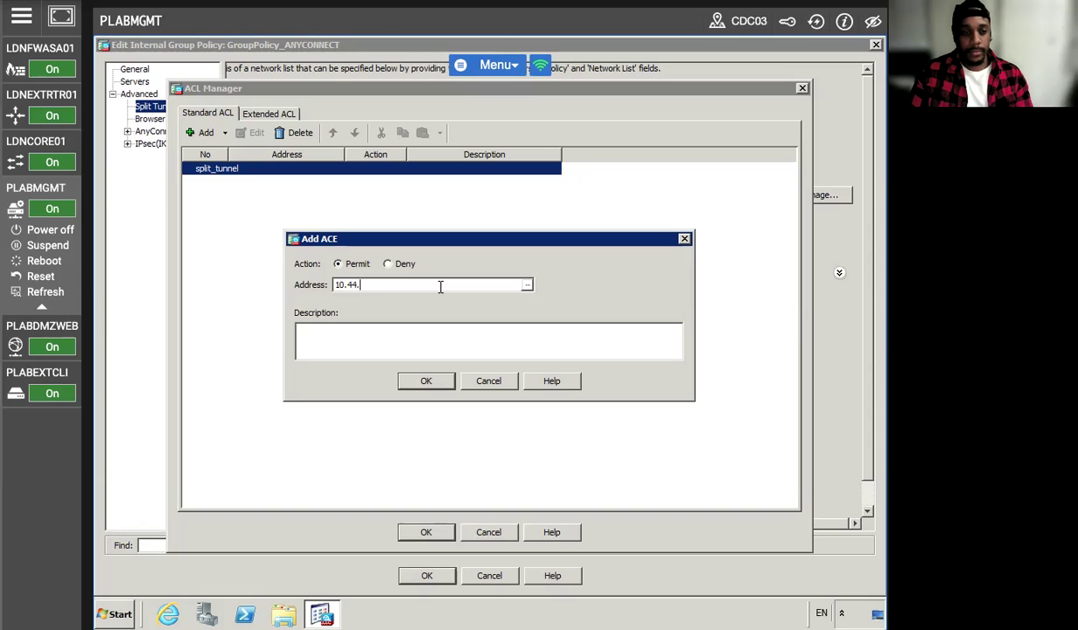
text(24.0/2)
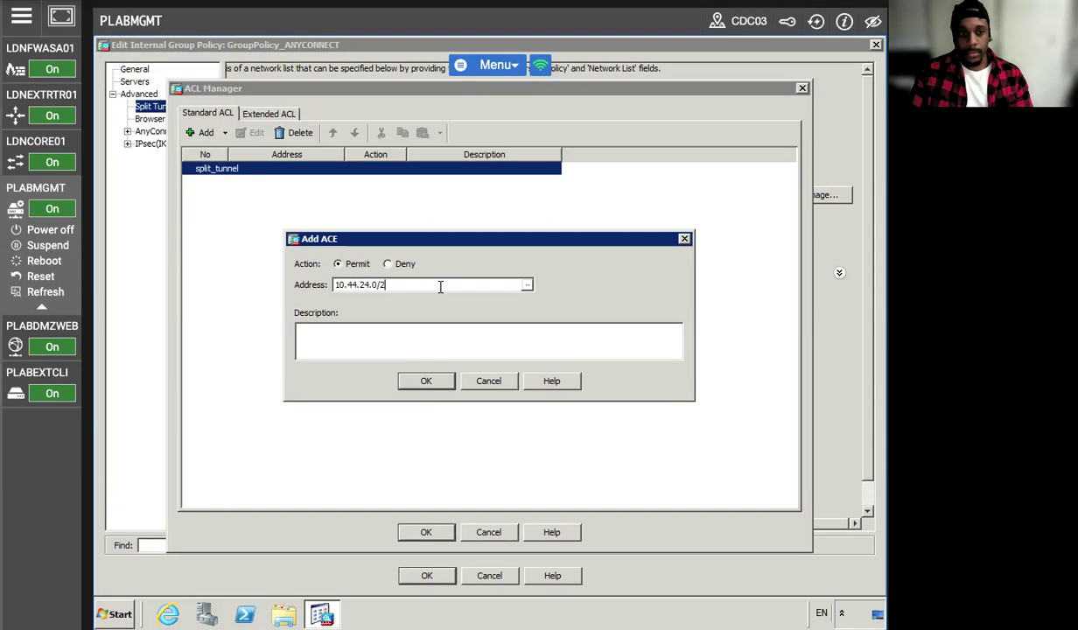
text(4)
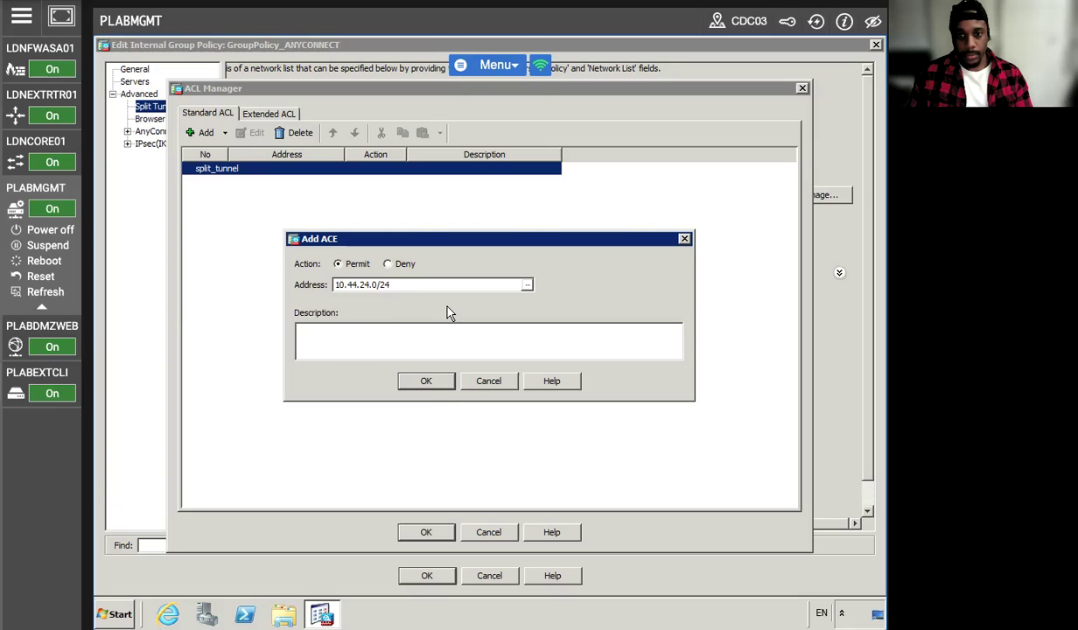
click(421, 380)
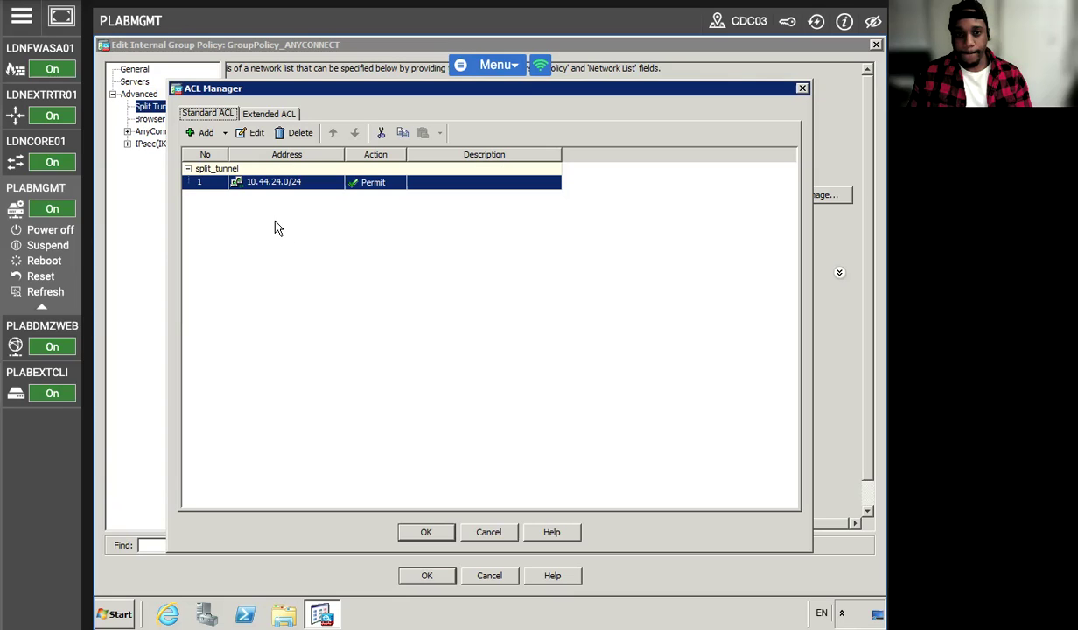
- Use split_tunnel as the group policy's network list, save it, and apply to the firewall
key(Return)
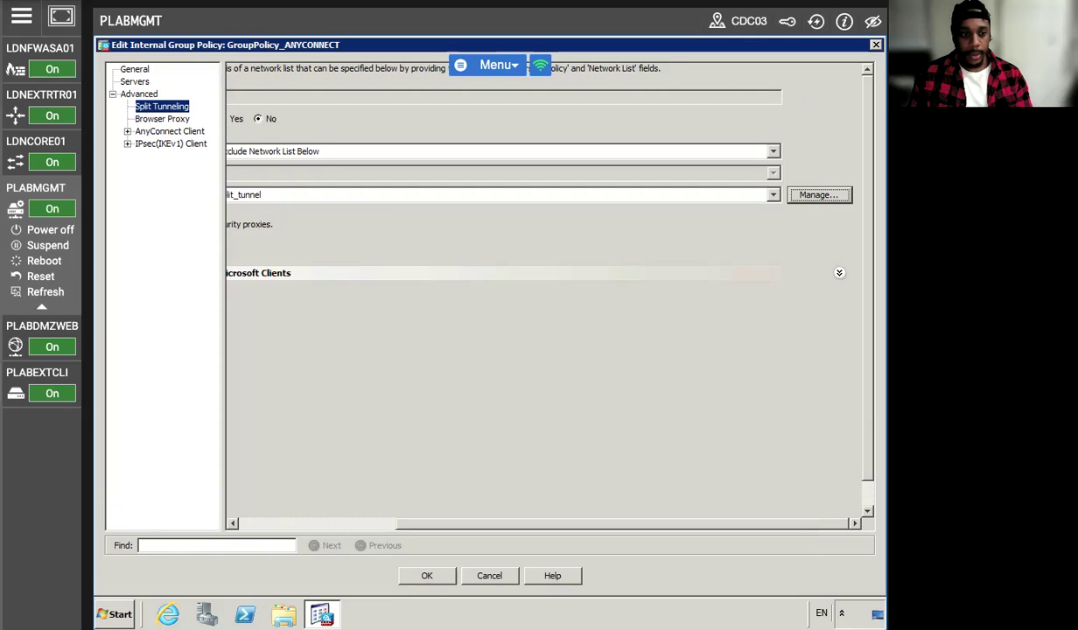
click(427, 575)
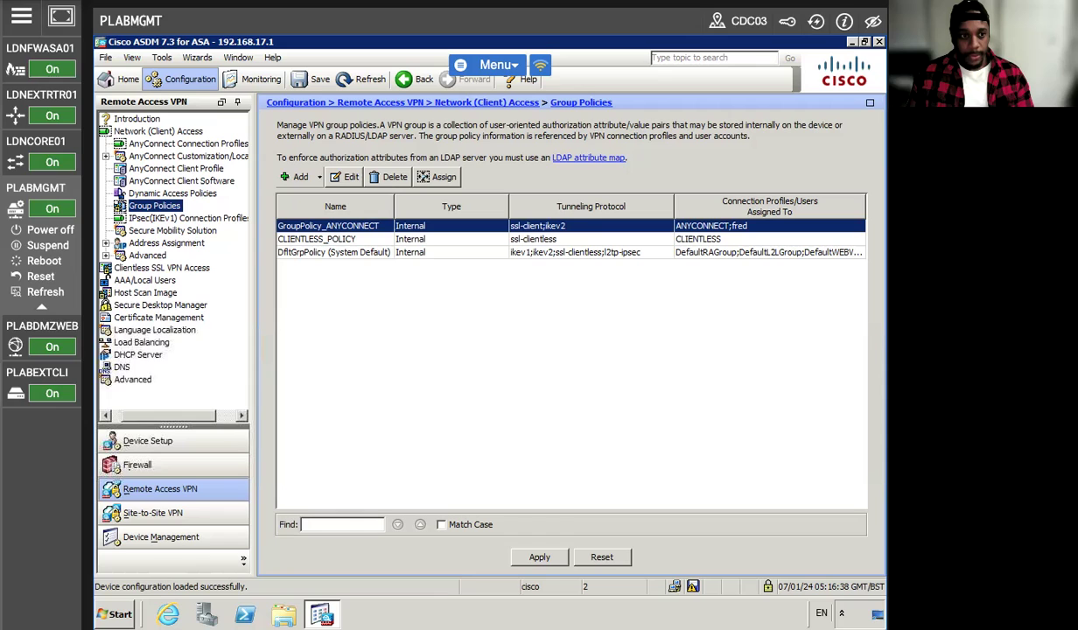
click(538, 556)
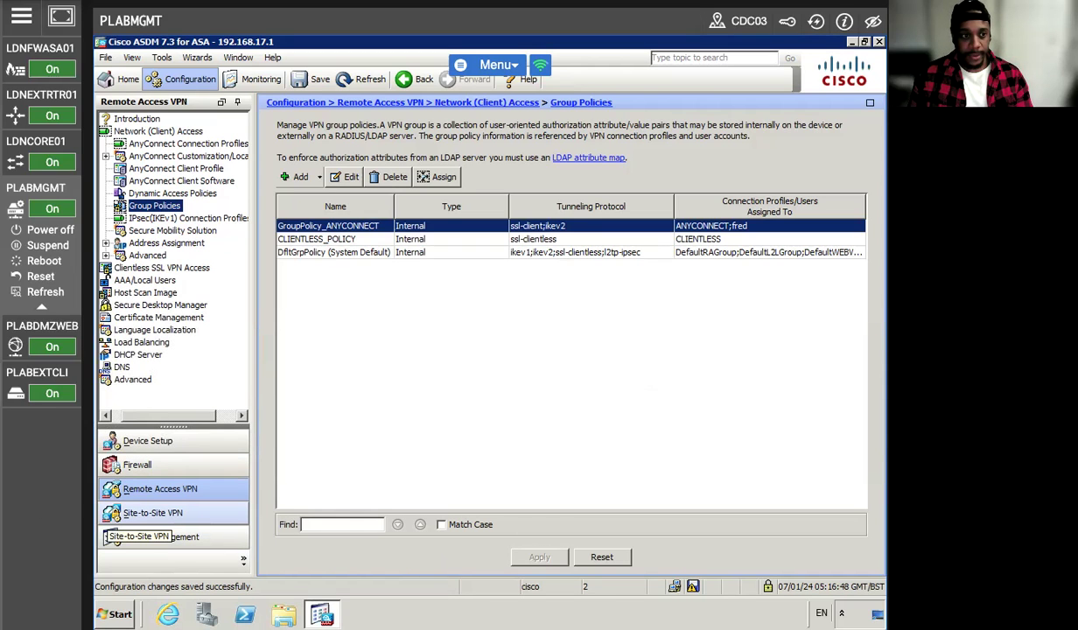
click(36, 372)
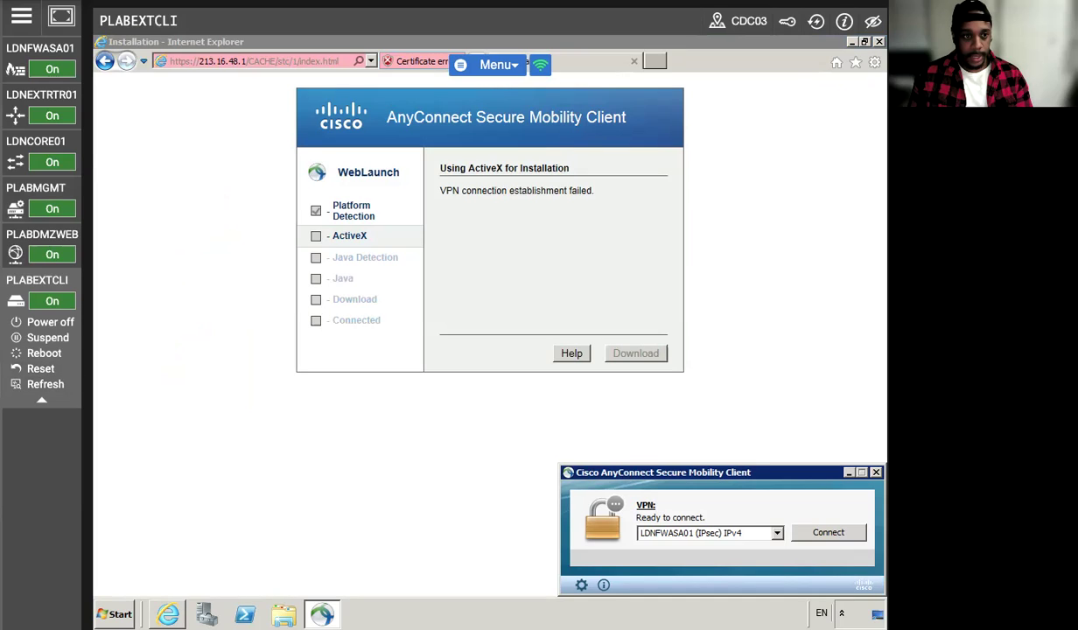
- Connect AnyConnect to LDNFWASA01 and close the WebLaunch Internet Explorer page
click(823, 532)
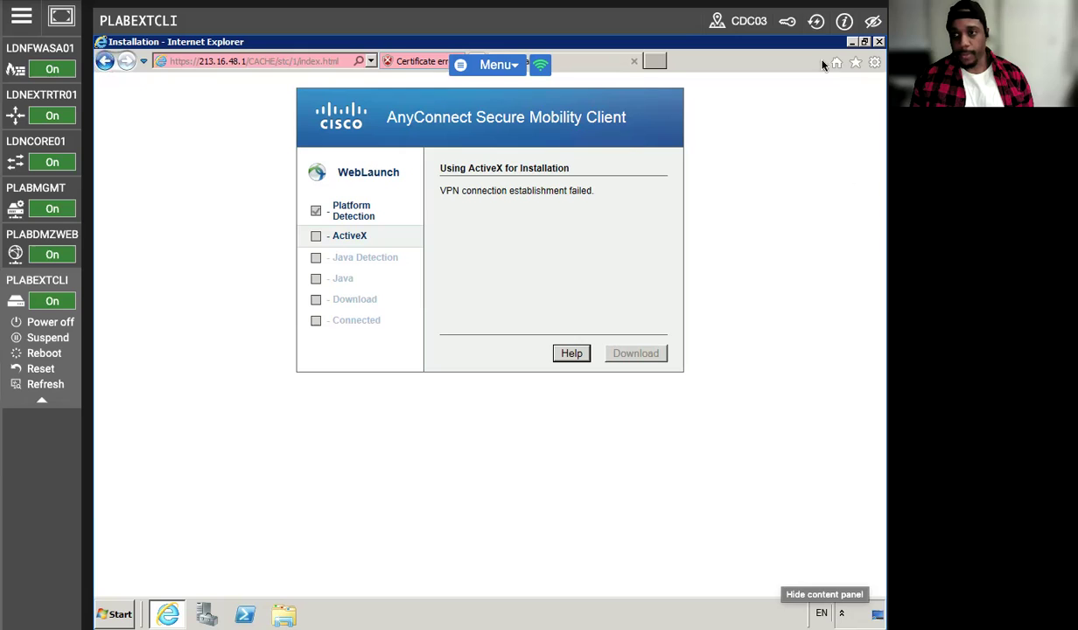
click(851, 41)
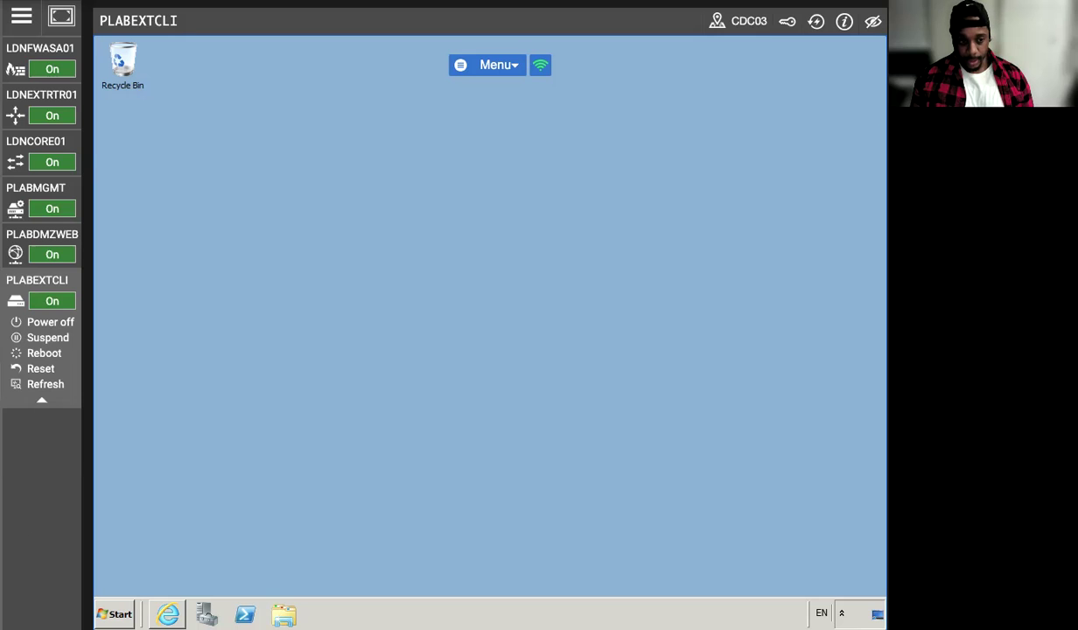
- Launch Remote Desktop Connection via mstsc and connect to 192.168.16.10
click(115, 613)
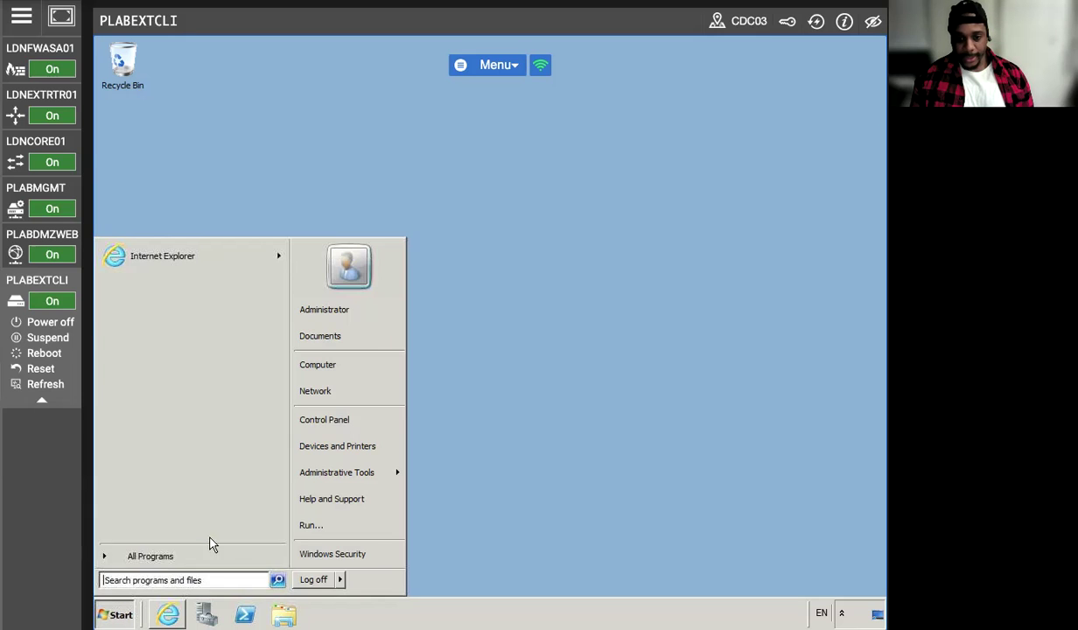
click(317, 523)
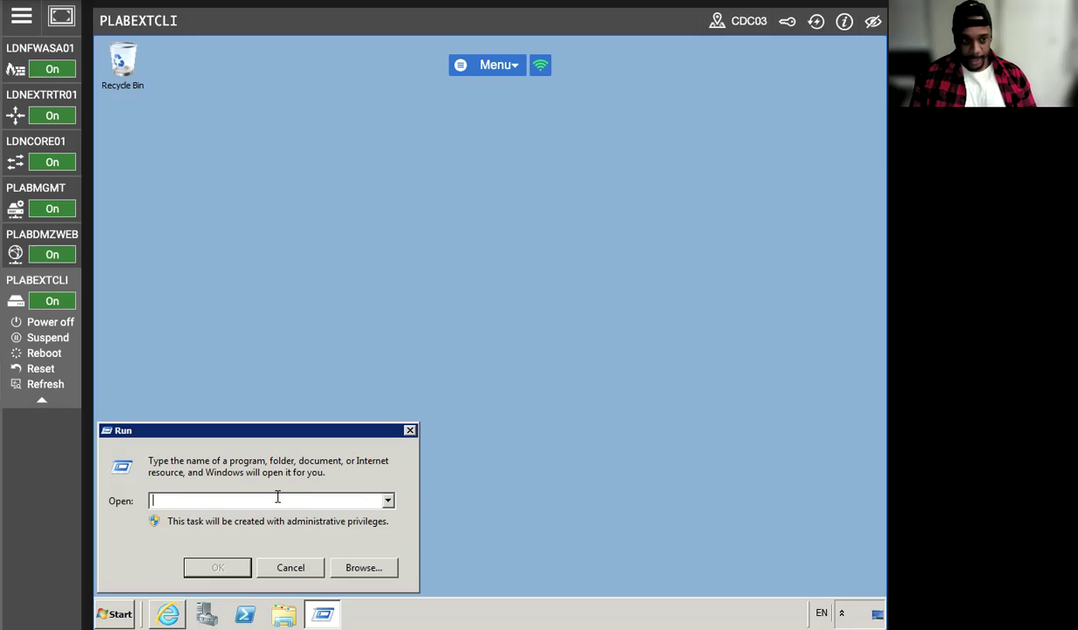
text(mstc)
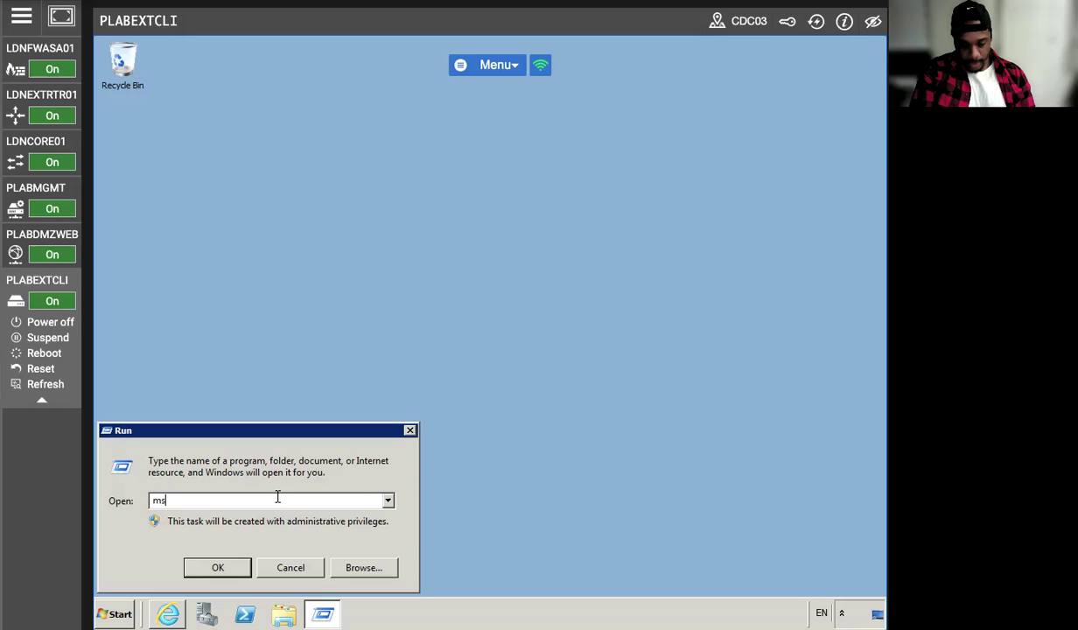
key(BackSpace)
text(sc)
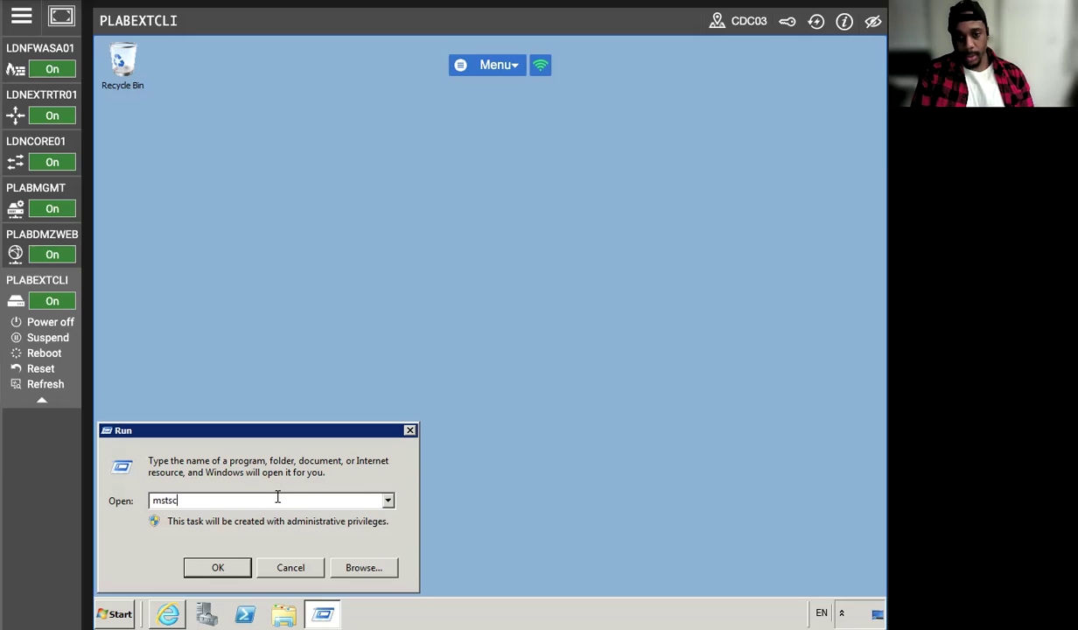
key(Return)
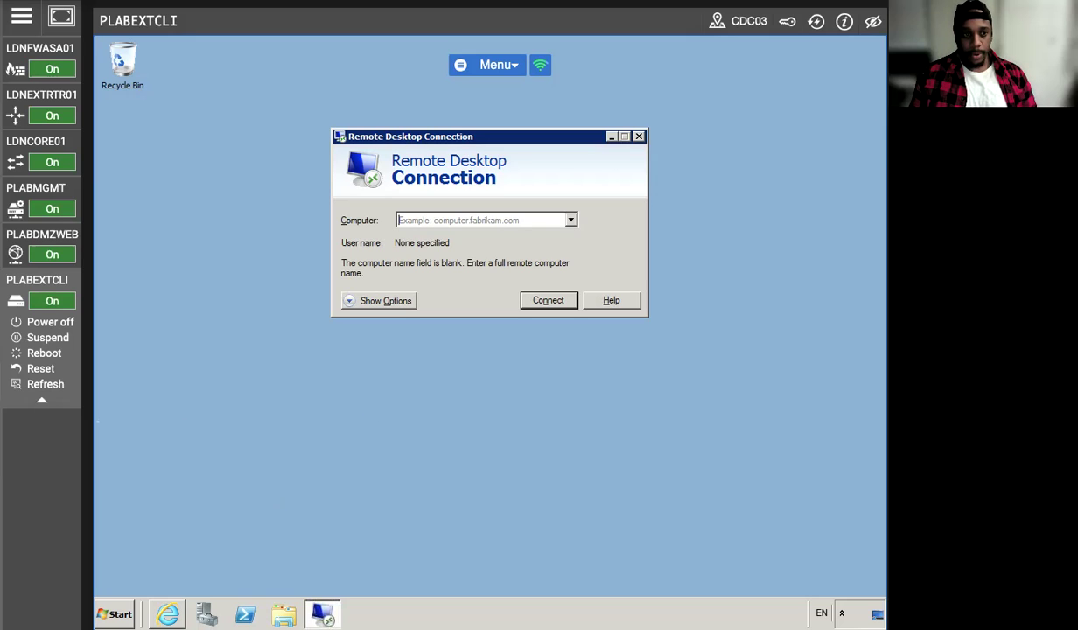
text(19)
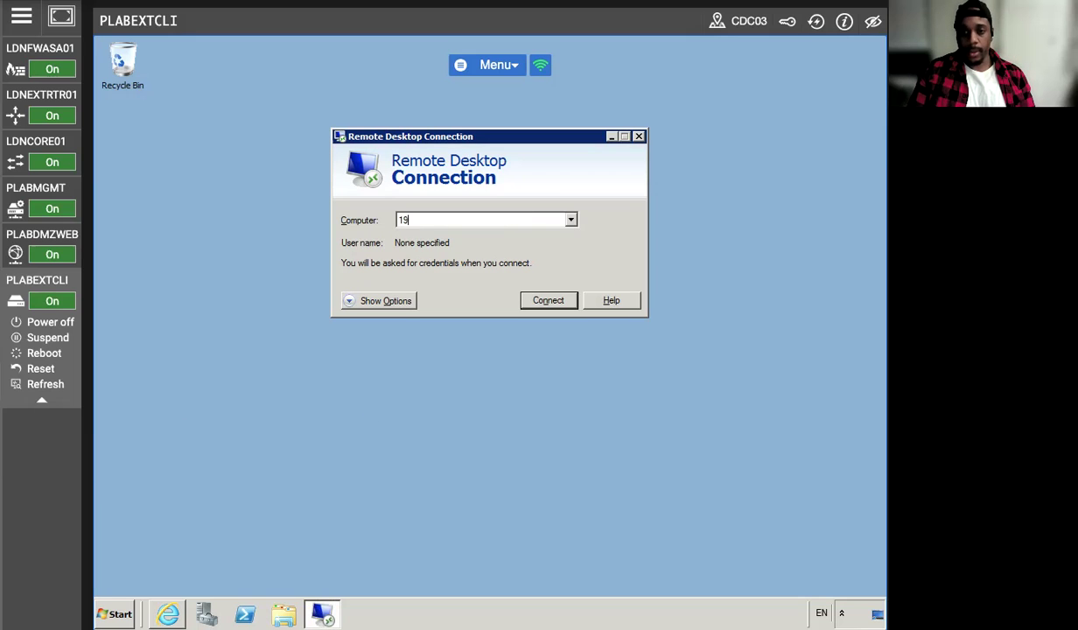
text(2.168.16.0)
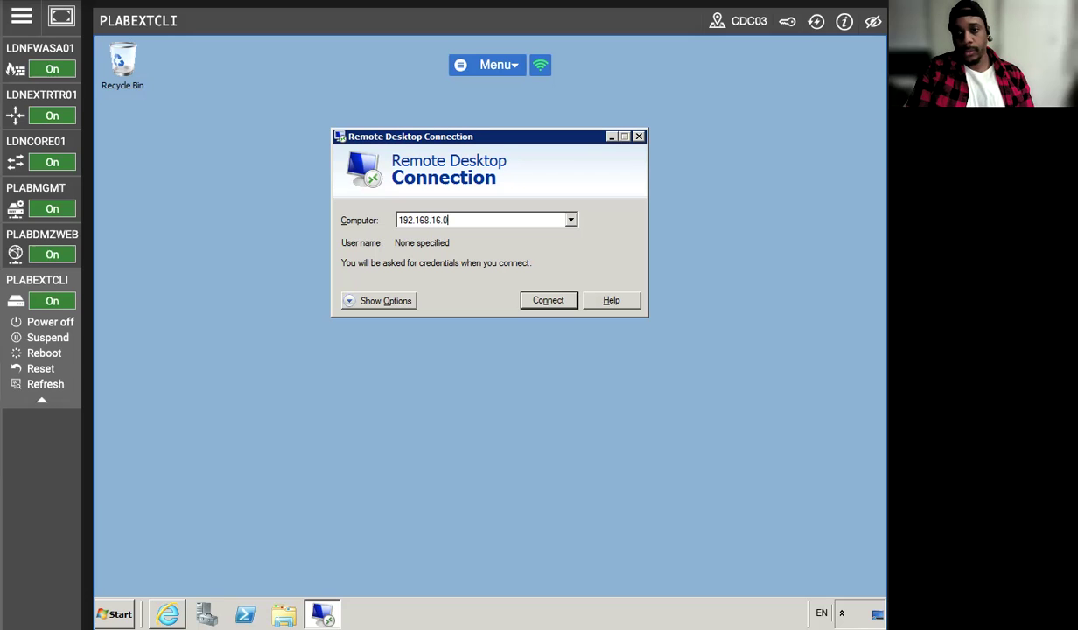
key(BackSpace)
text(10)
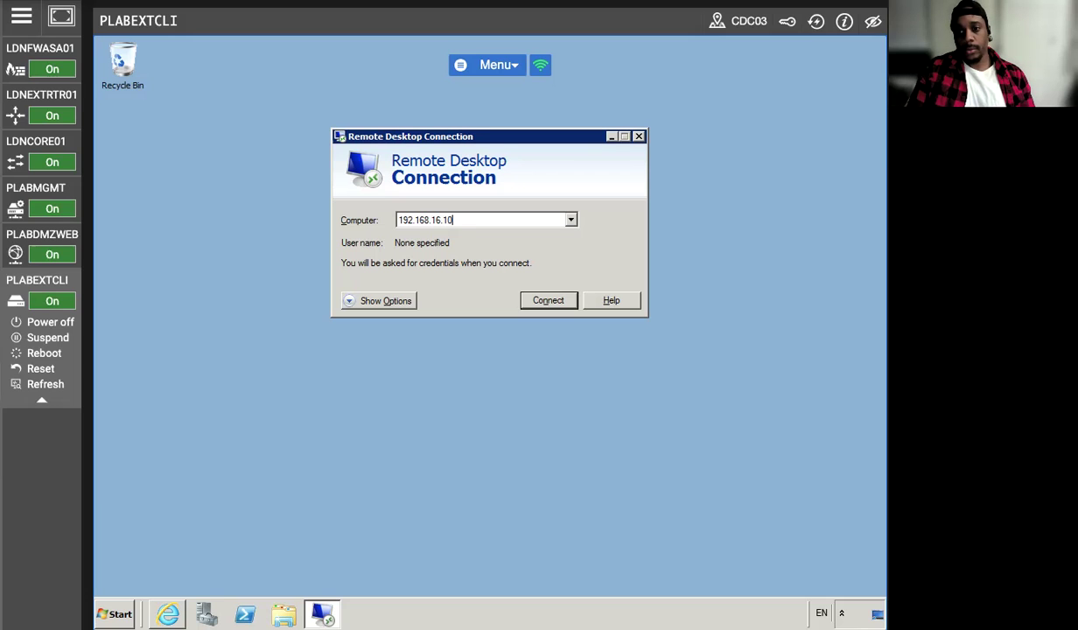
click(525, 300)
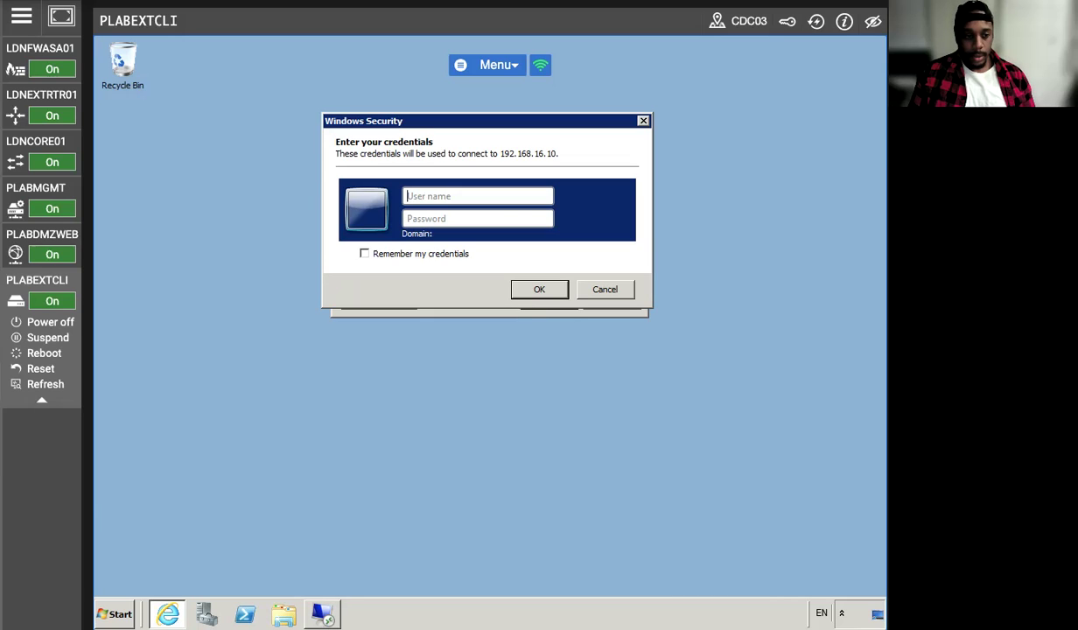
- Log in as Administrator with the account password and accept the untrusted certificate
text(Admin)
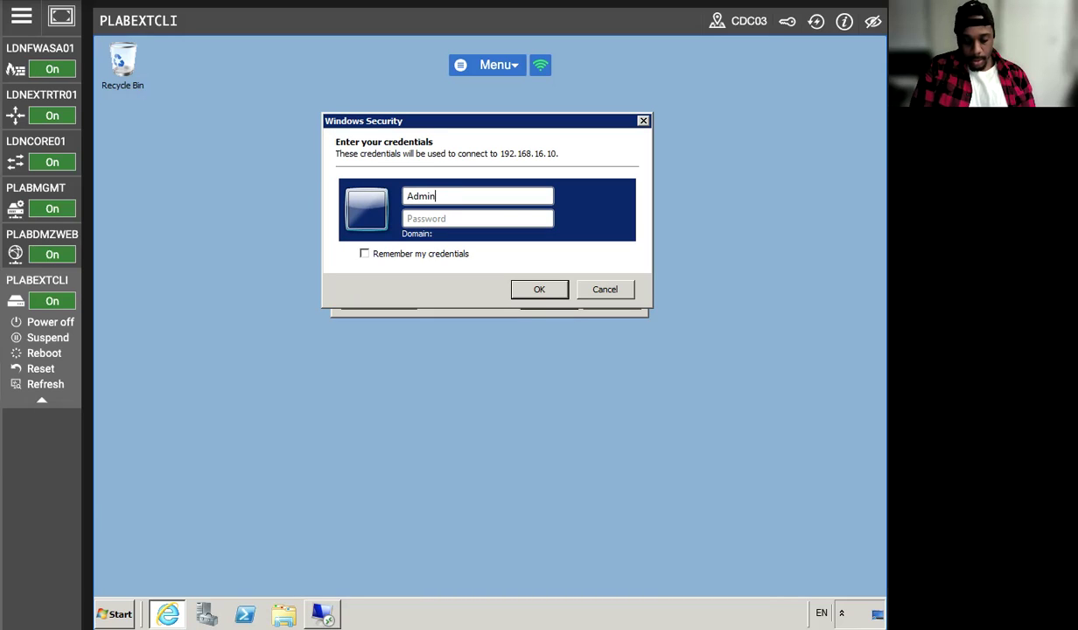
text(istrator)
key(Tab)
key(Caps_Lock)
text(••••••••)
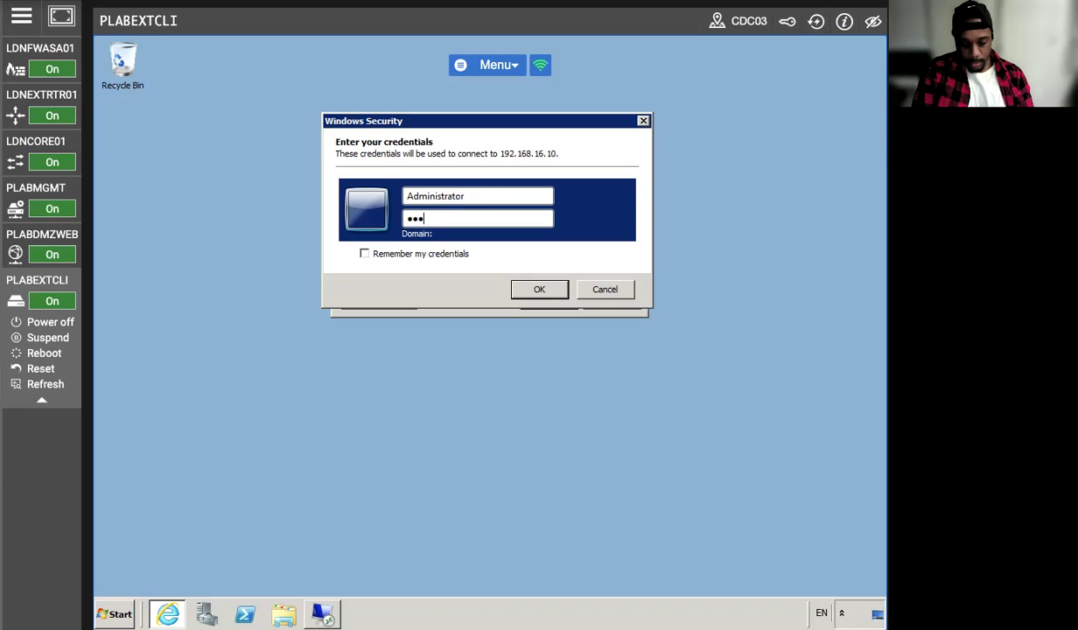
key(Return)
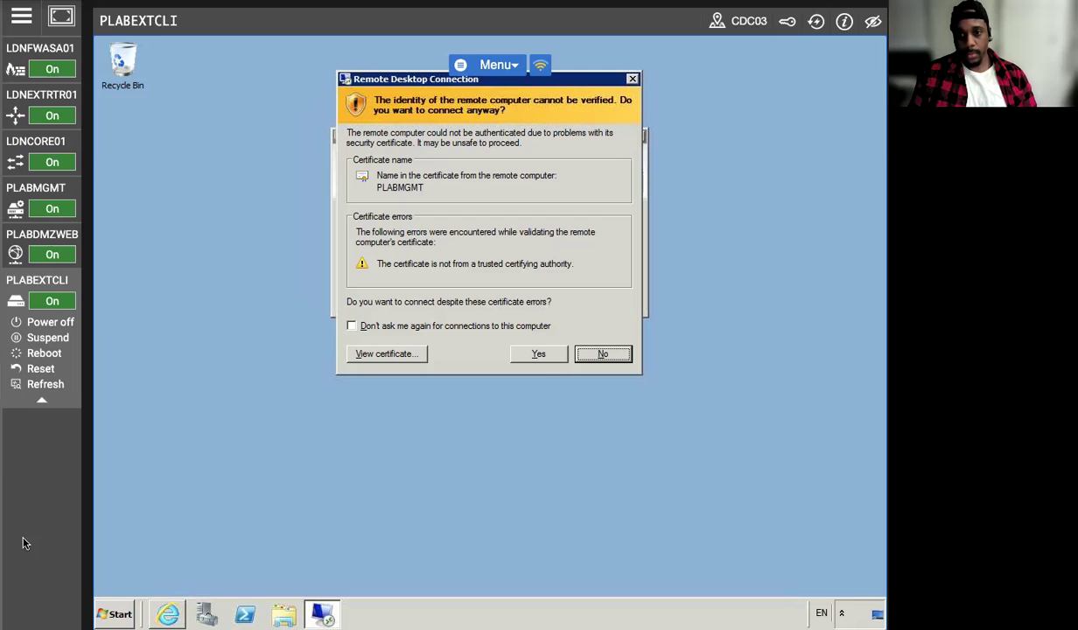
click(538, 356)
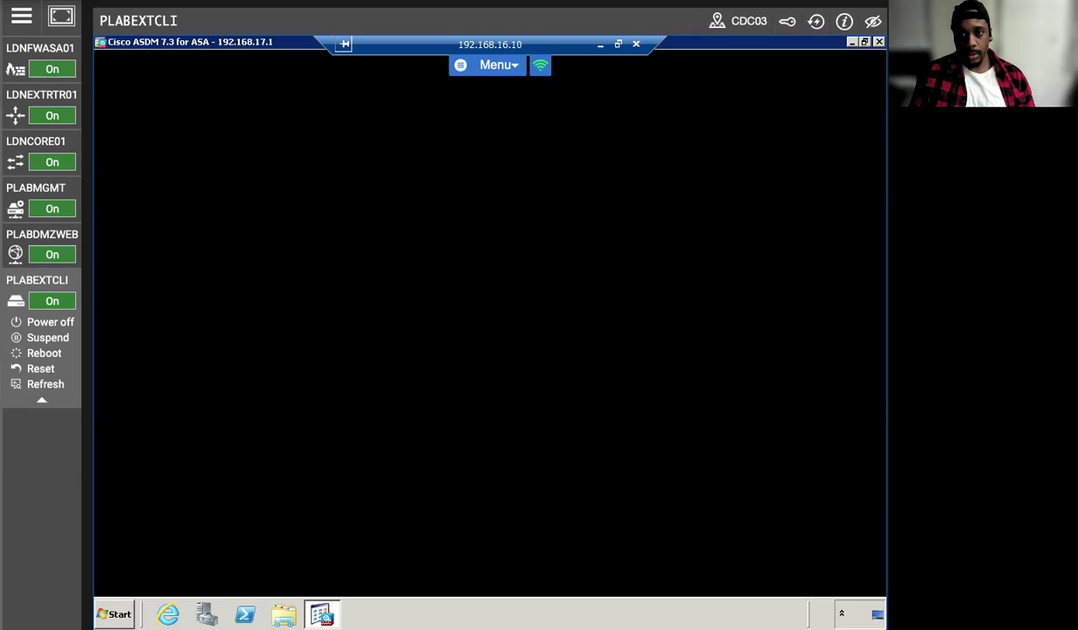